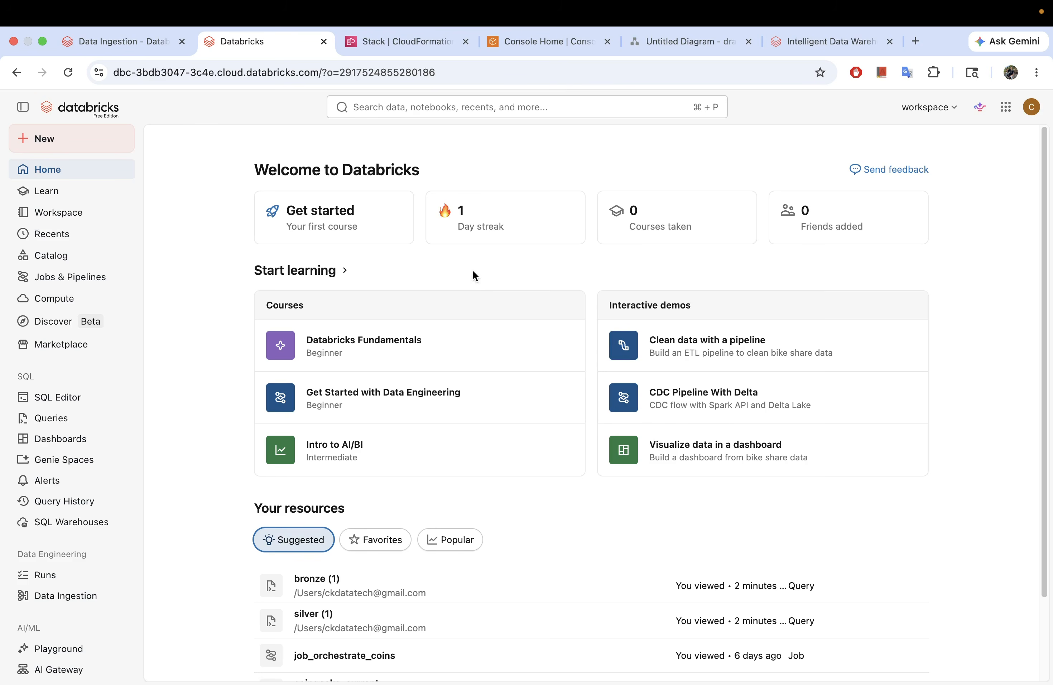
Step: Close the CloudFormation stack page and open the External Data page of the catalog
left_click(465, 41)
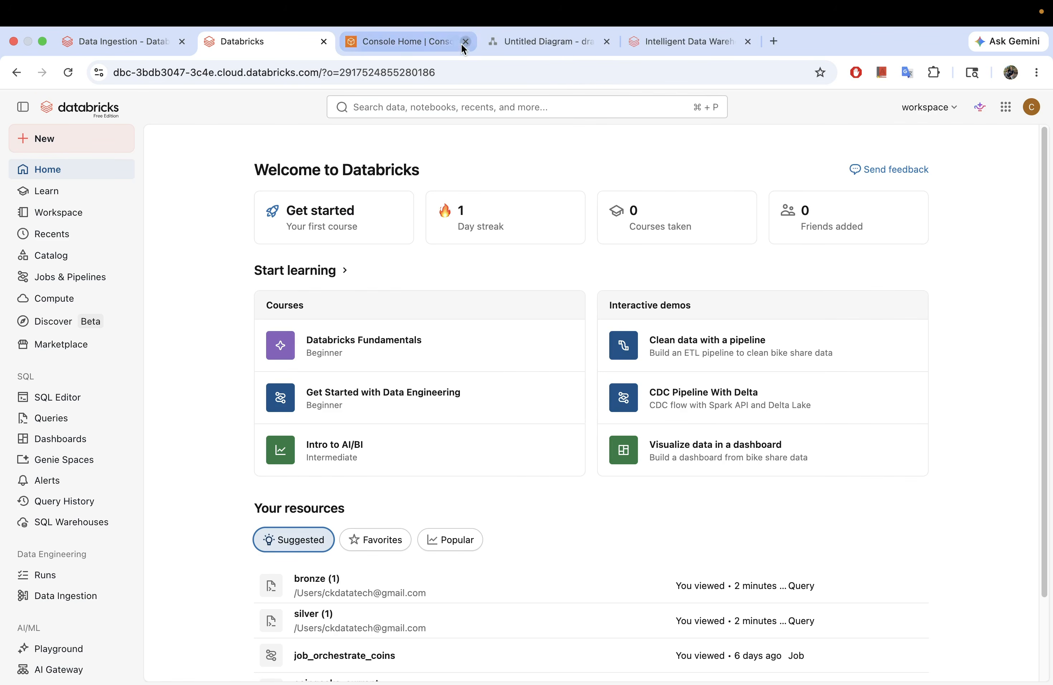
left_click(61, 263)
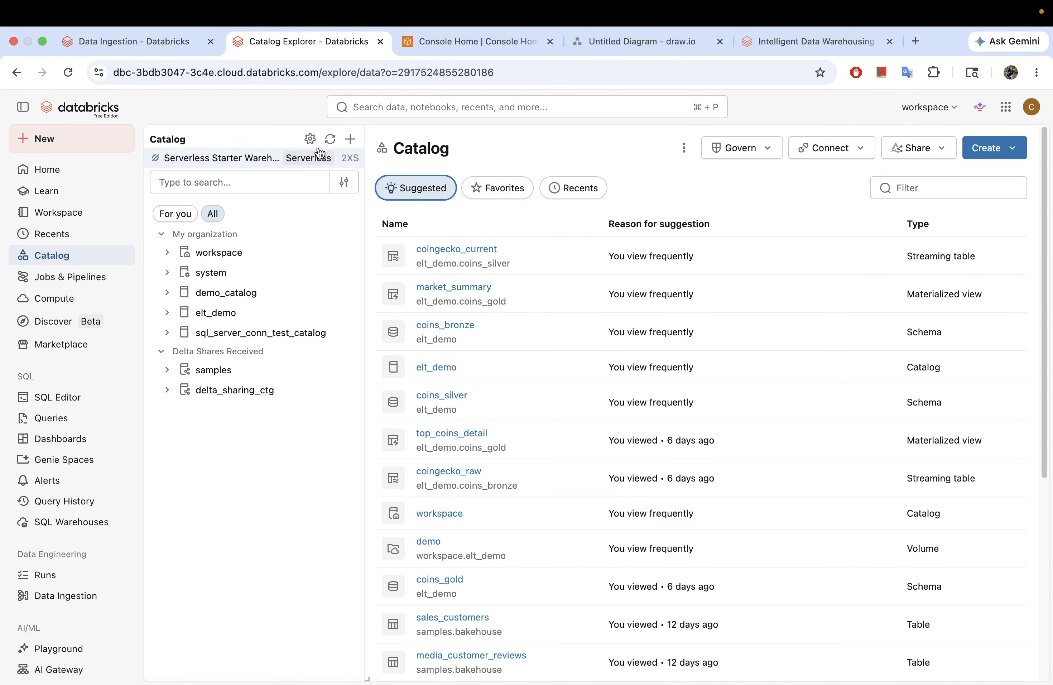
left_click(310, 138)
left_click(327, 240)
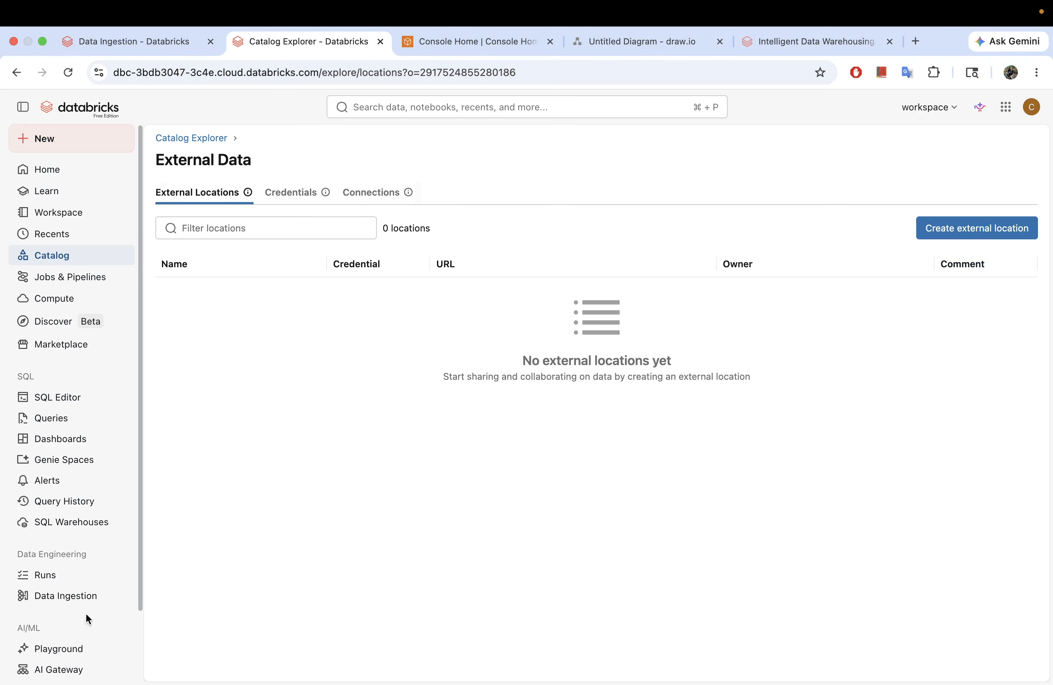
Step: Open Jobs & Pipelines in a new tab and start an ingestion pipeline with the Amazon S3 connector
right_click(85, 282)
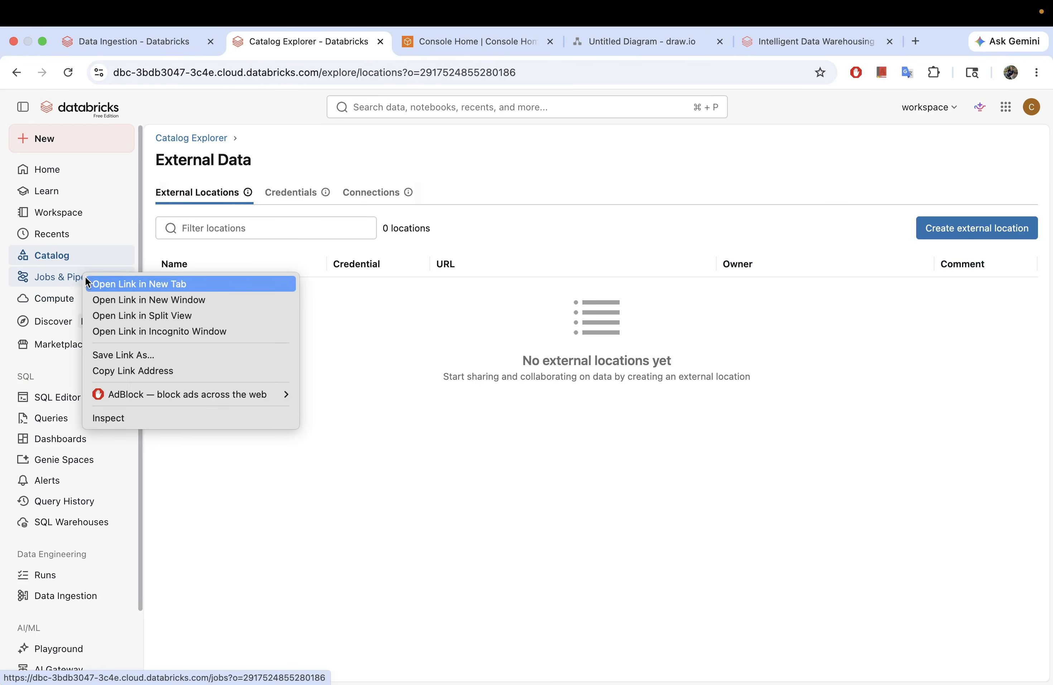
left_click(120, 285)
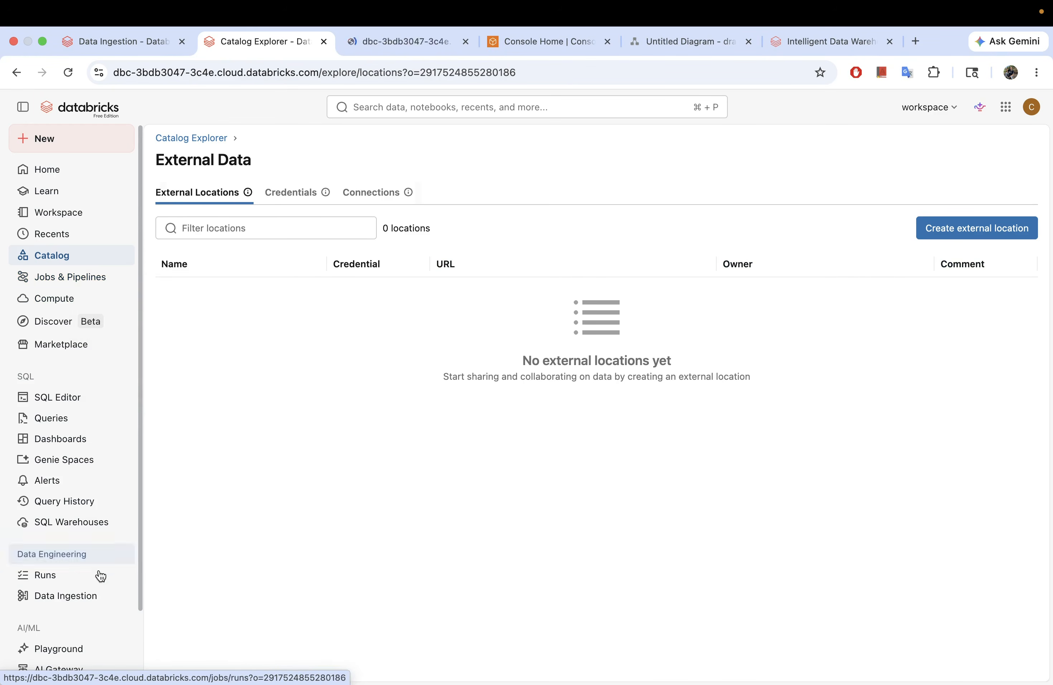
left_click(386, 43)
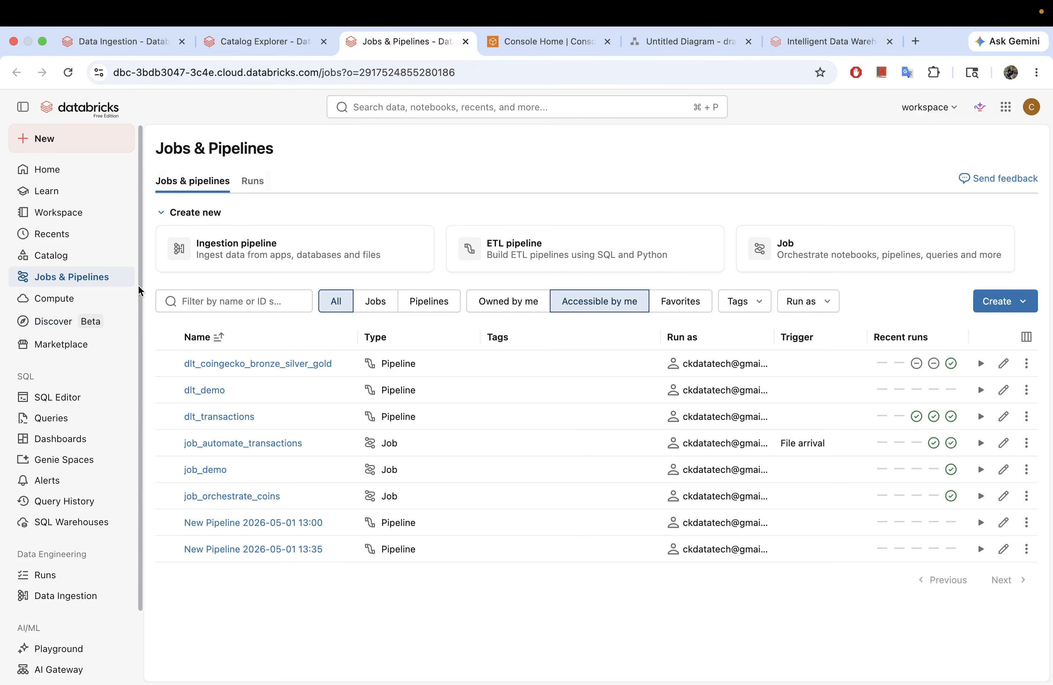
left_click(237, 254)
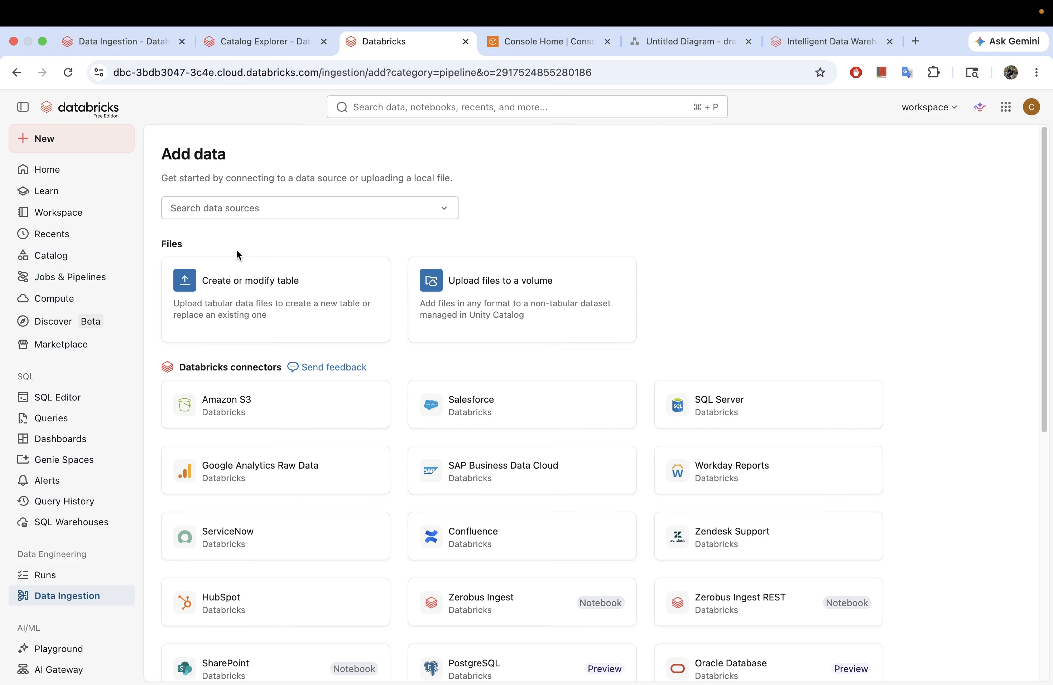
scroll(445, 369, "down", 2)
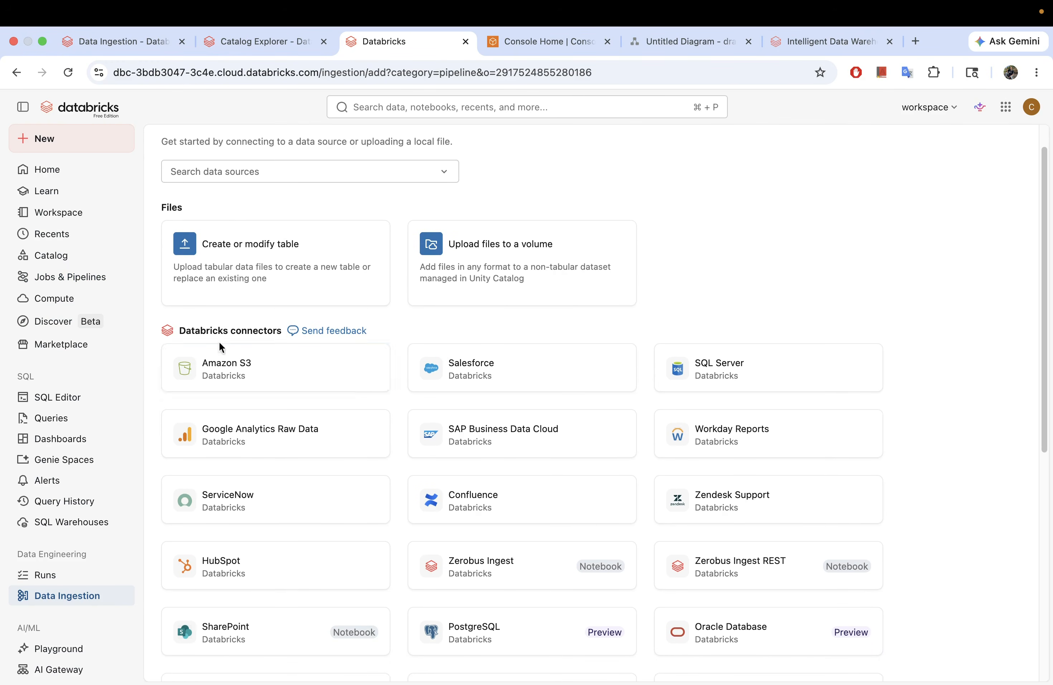
left_click(263, 378)
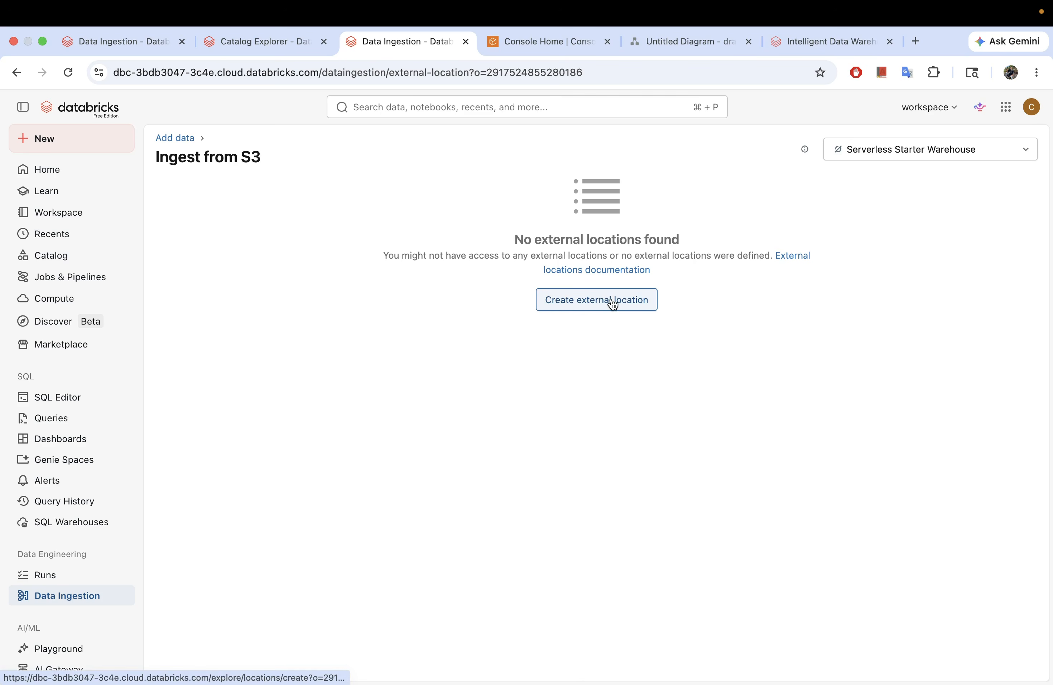
Step: Skim the external locations documentation in a separate tab, through to its Next steps section, and return to the S3 ingestion page
right_click(794, 260)
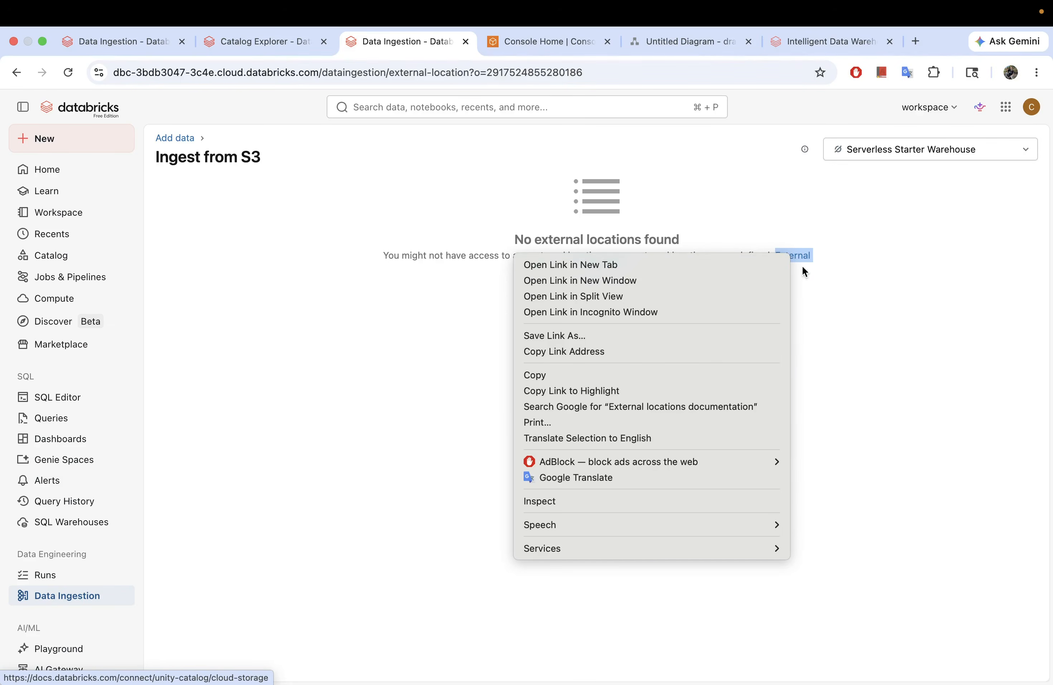
left_click(619, 269)
left_click(472, 44)
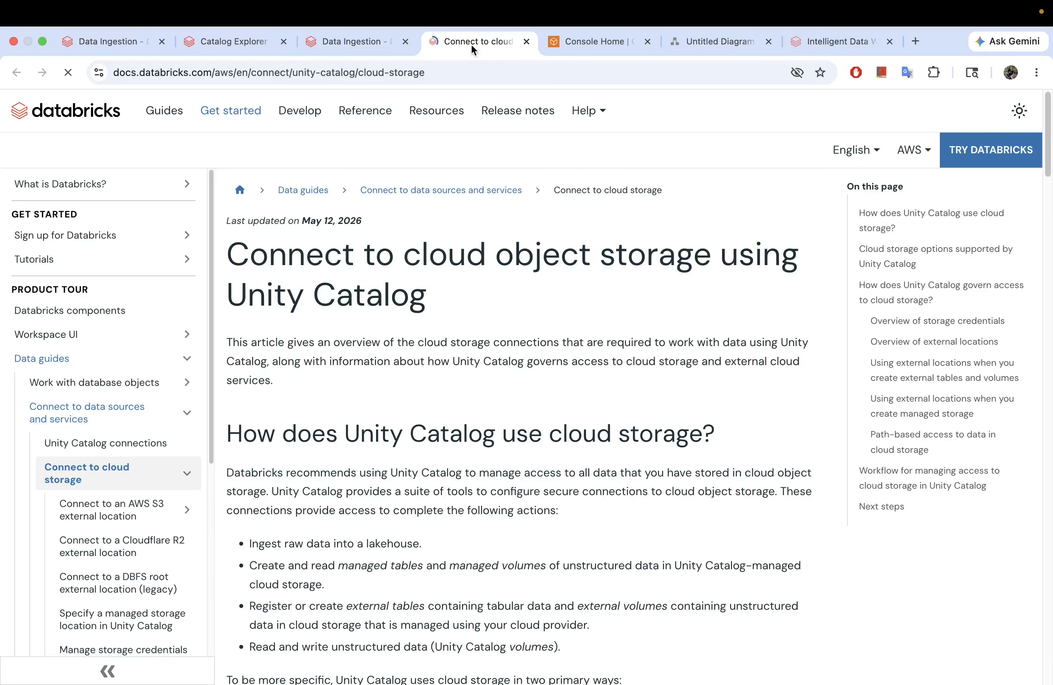
scroll(420, 456, "down", 9)
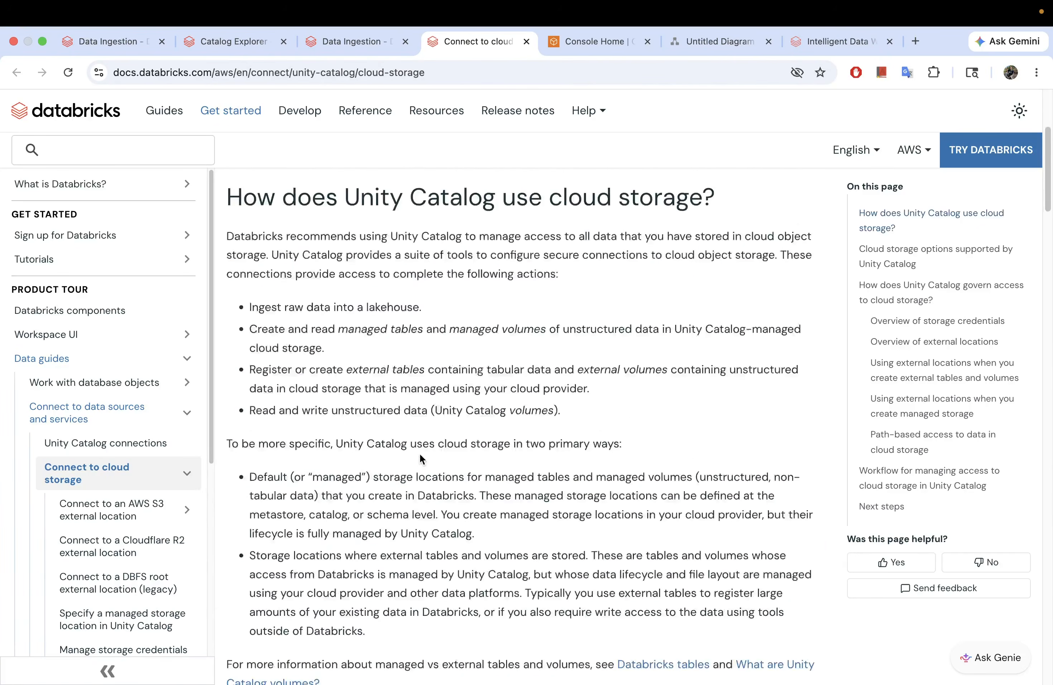
scroll(420, 453, "down", 20)
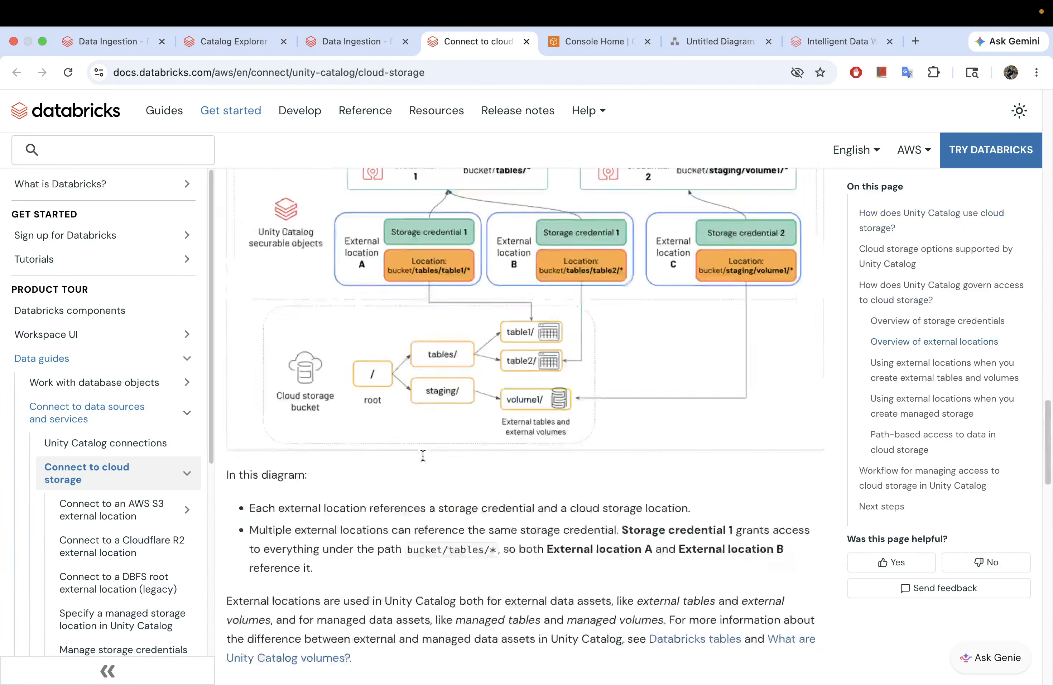
scroll(423, 456, "down", 20)
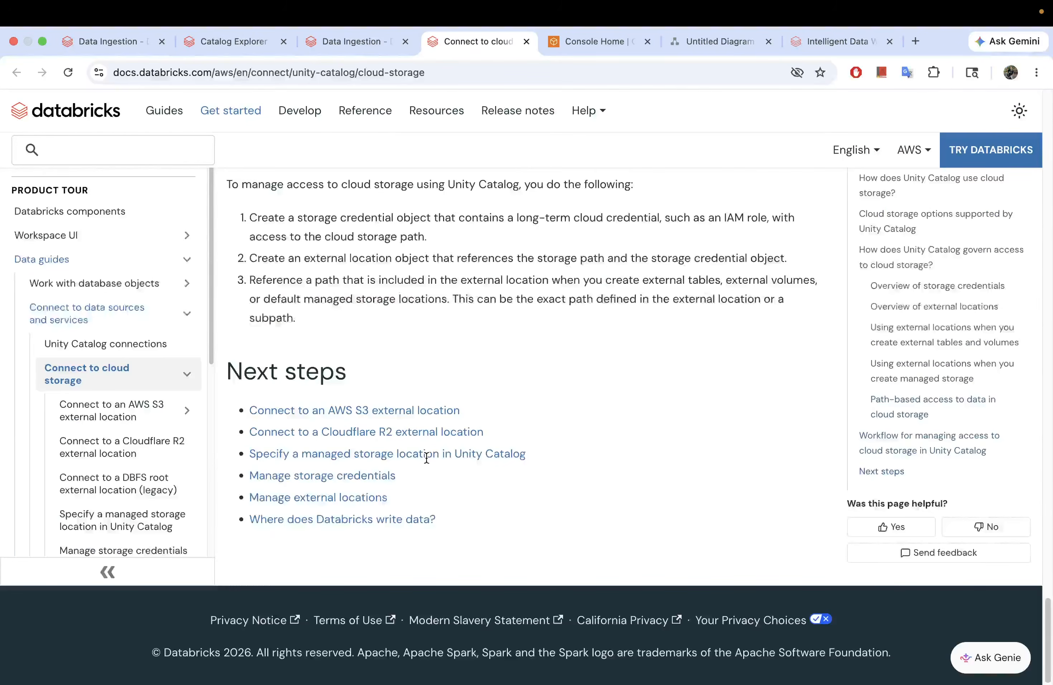
scroll(423, 453, "up", 20)
scroll(423, 460, "up", 20)
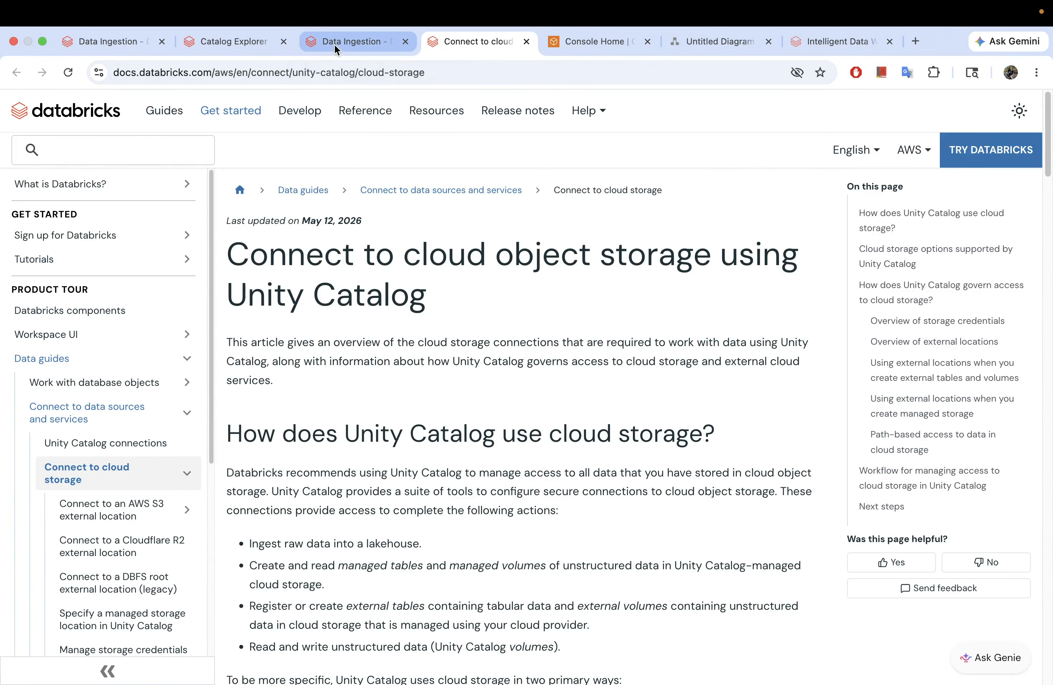
left_click(347, 42)
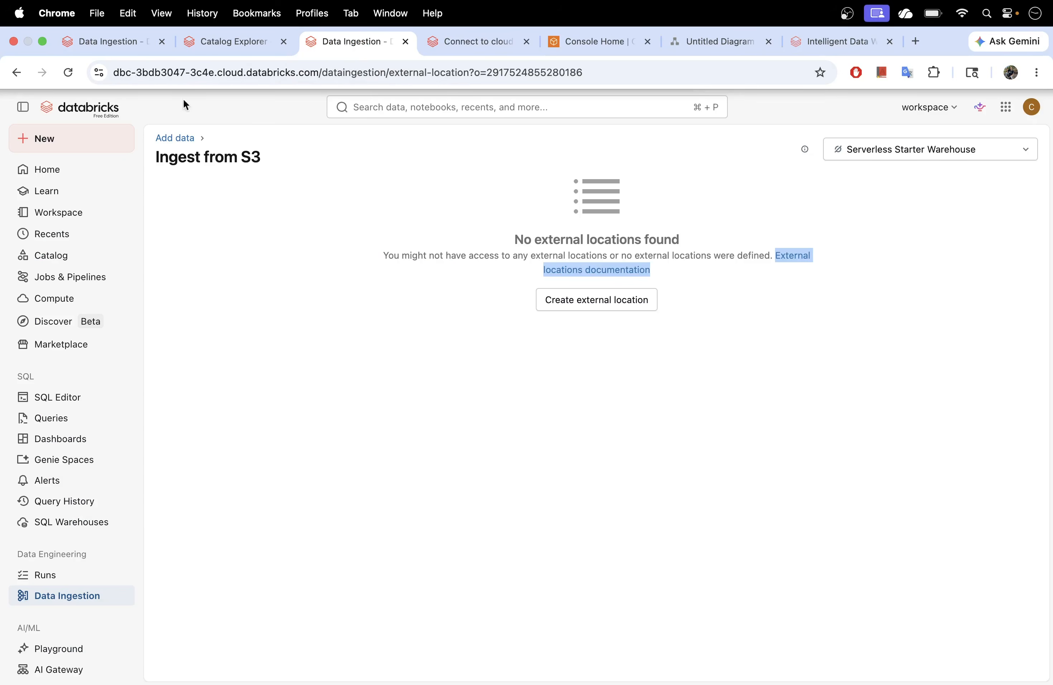
left_click(374, 317)
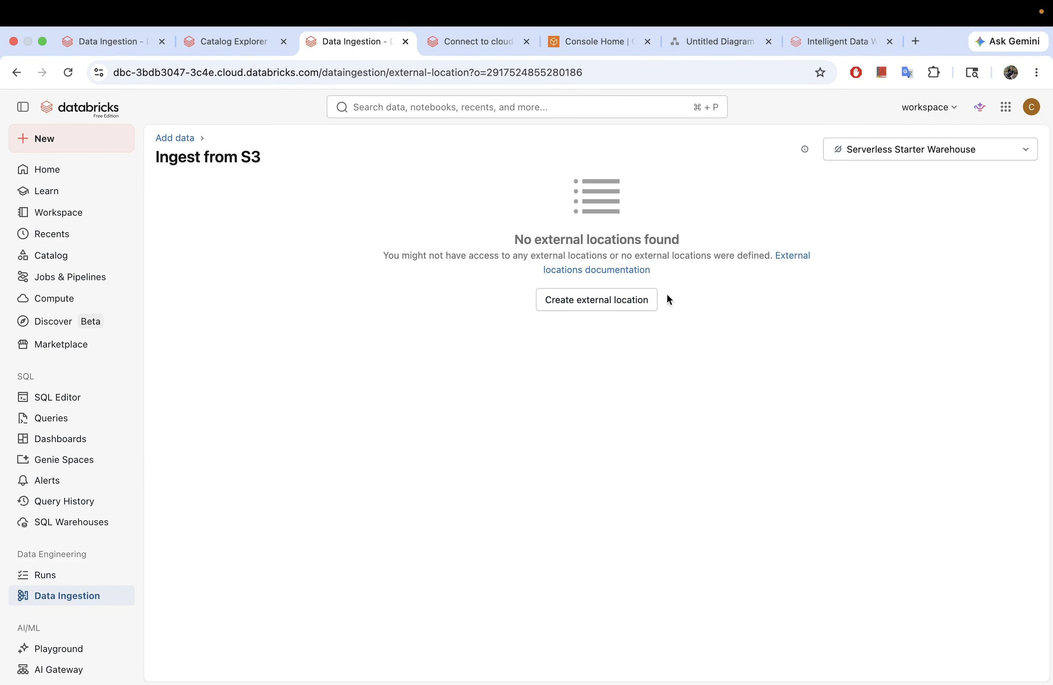
Step: Open the external location creation form from the External Data page, and again from the S3 ingestion page in its own tab
left_click(225, 48)
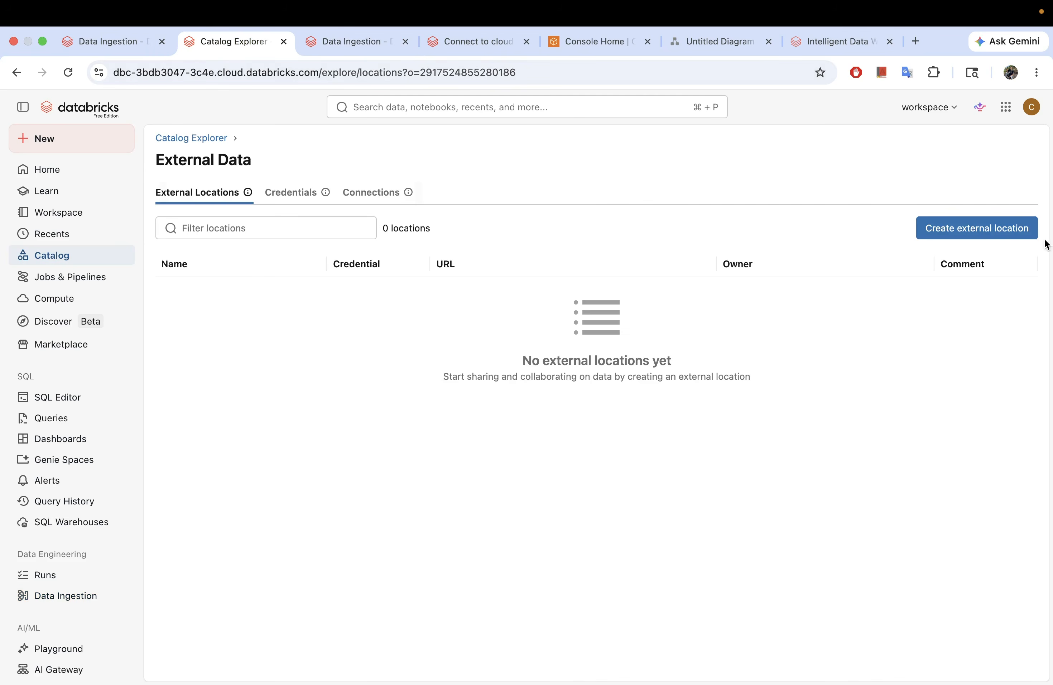
left_click(975, 232)
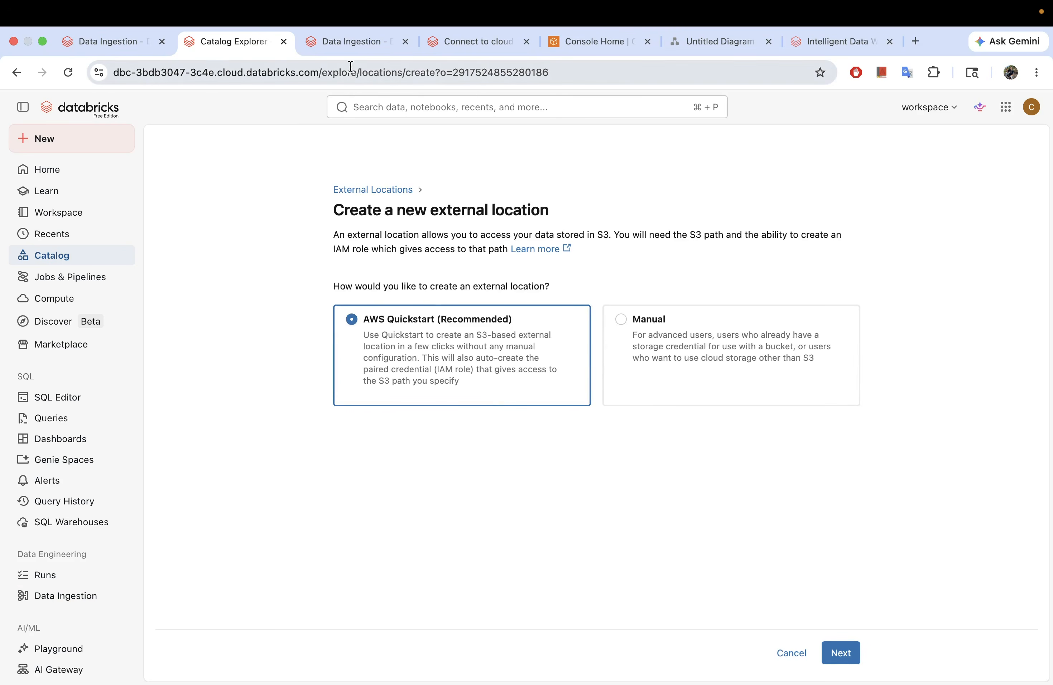
left_click(341, 45)
left_click(607, 302)
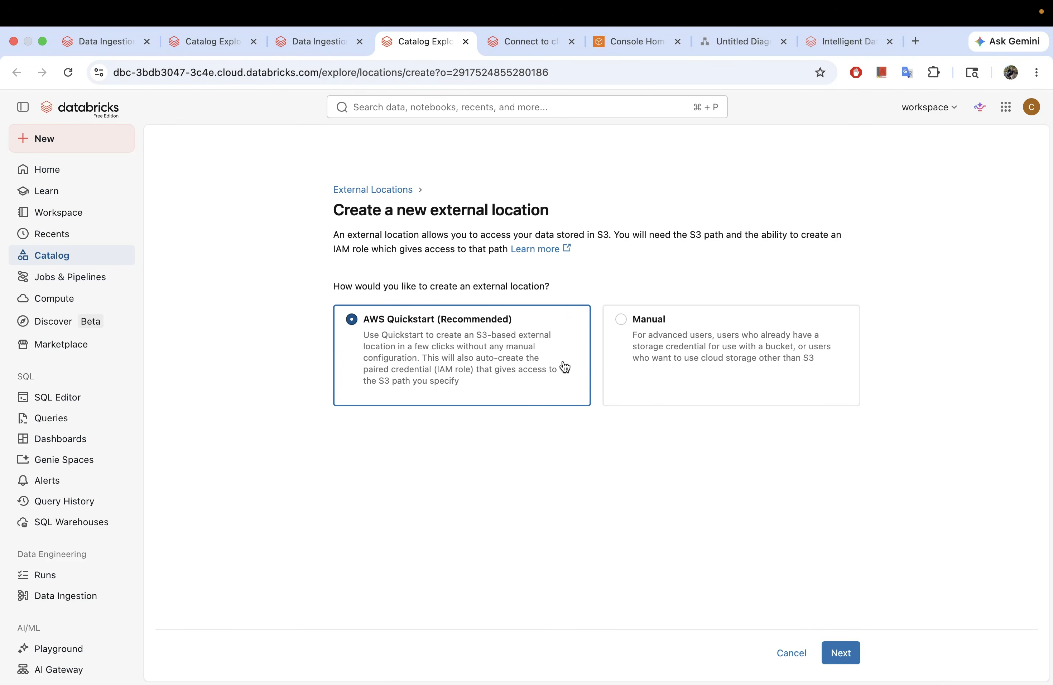
Step: Choose AWS Quickstart as the creation method for the external location and proceed to the bucket name entry
left_click(687, 356)
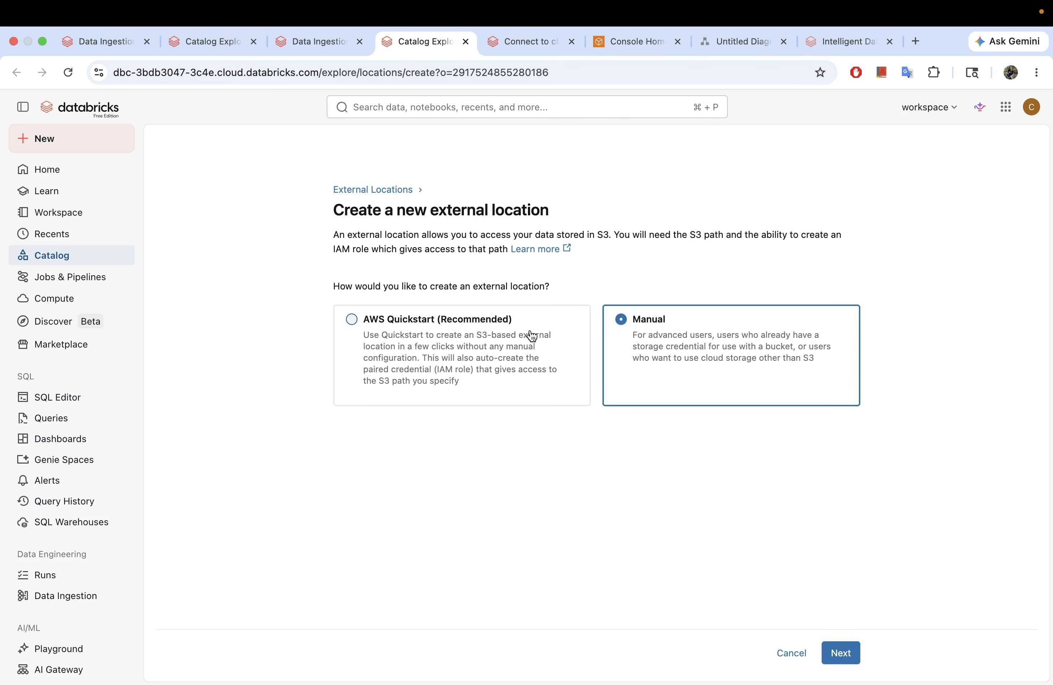
left_click(450, 344)
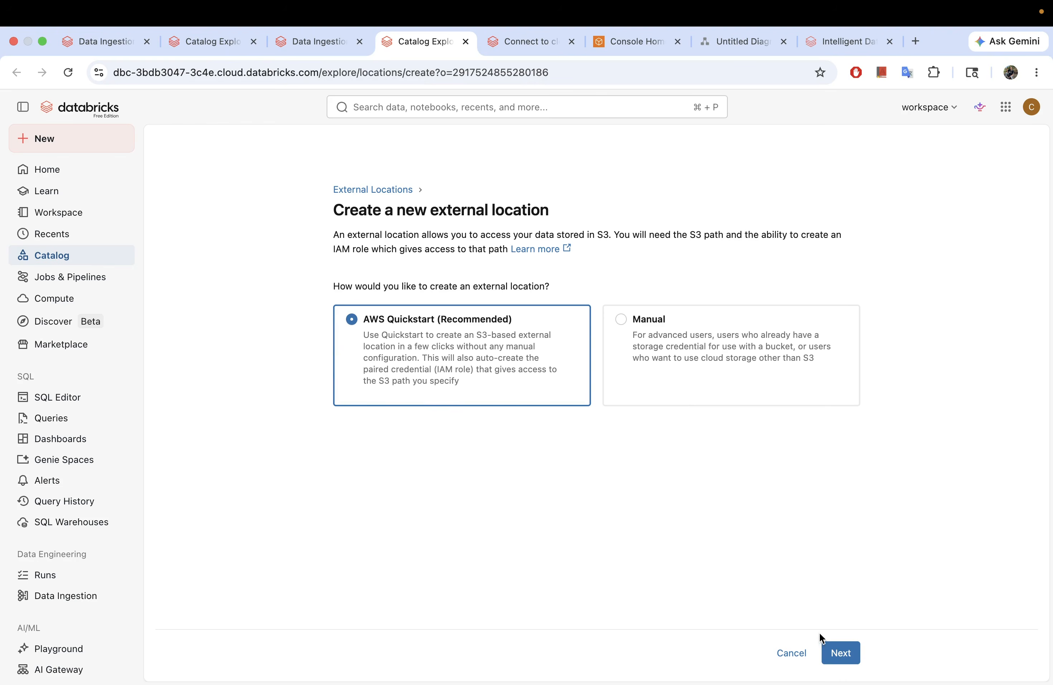
left_click(841, 653)
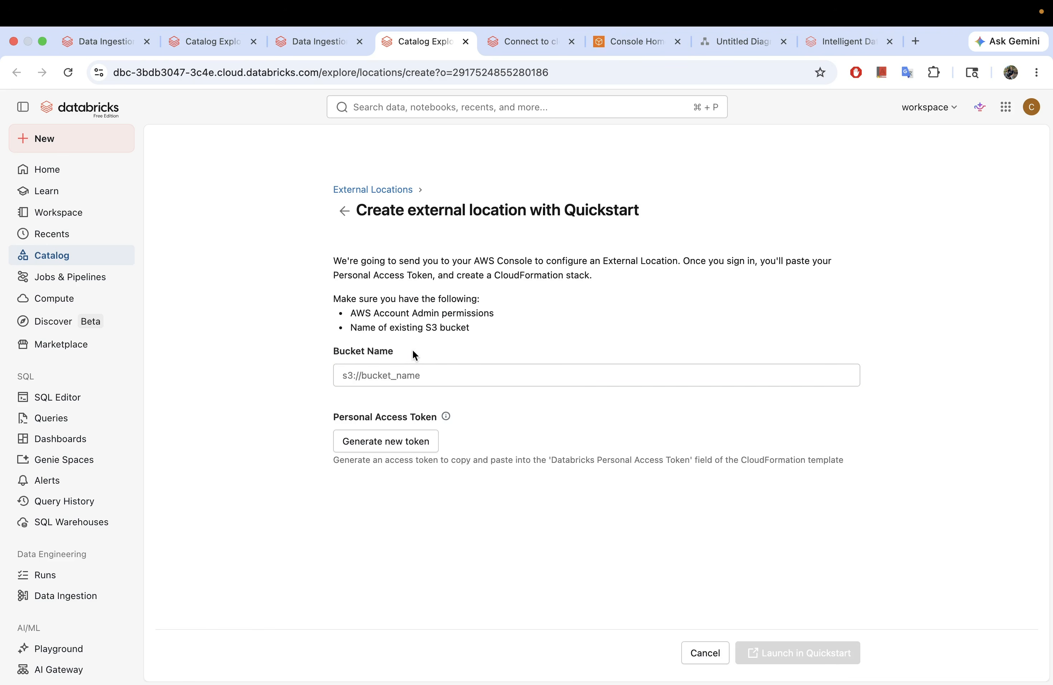
left_click(427, 376)
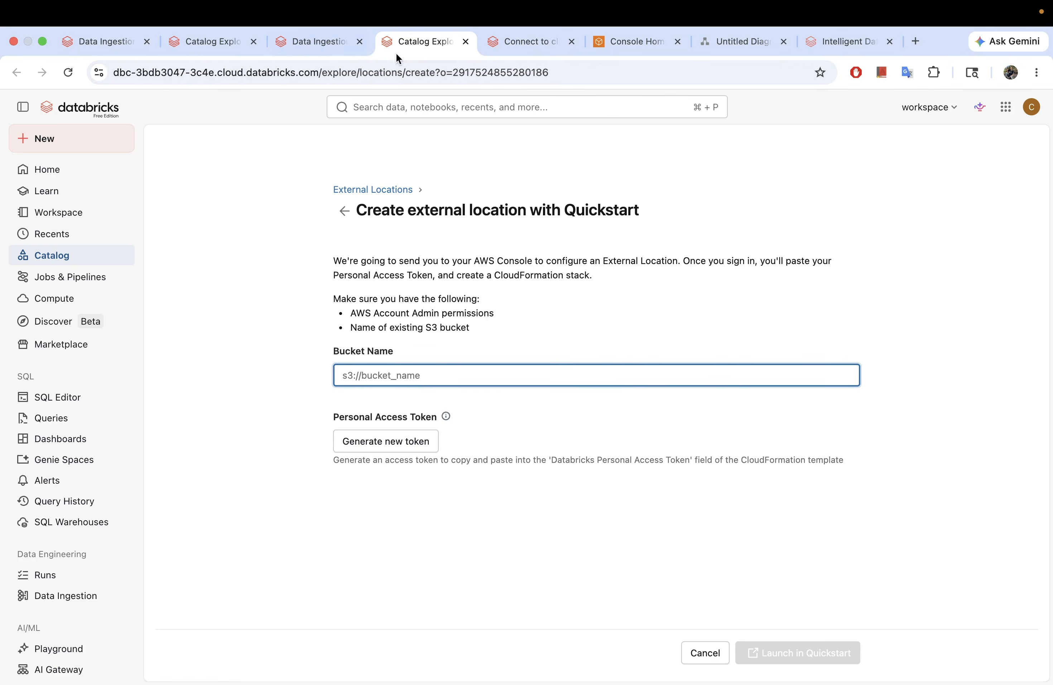
Step: Switch to the AWS console, search for the s3 service and open its bucket list in a new tab
left_click(621, 43)
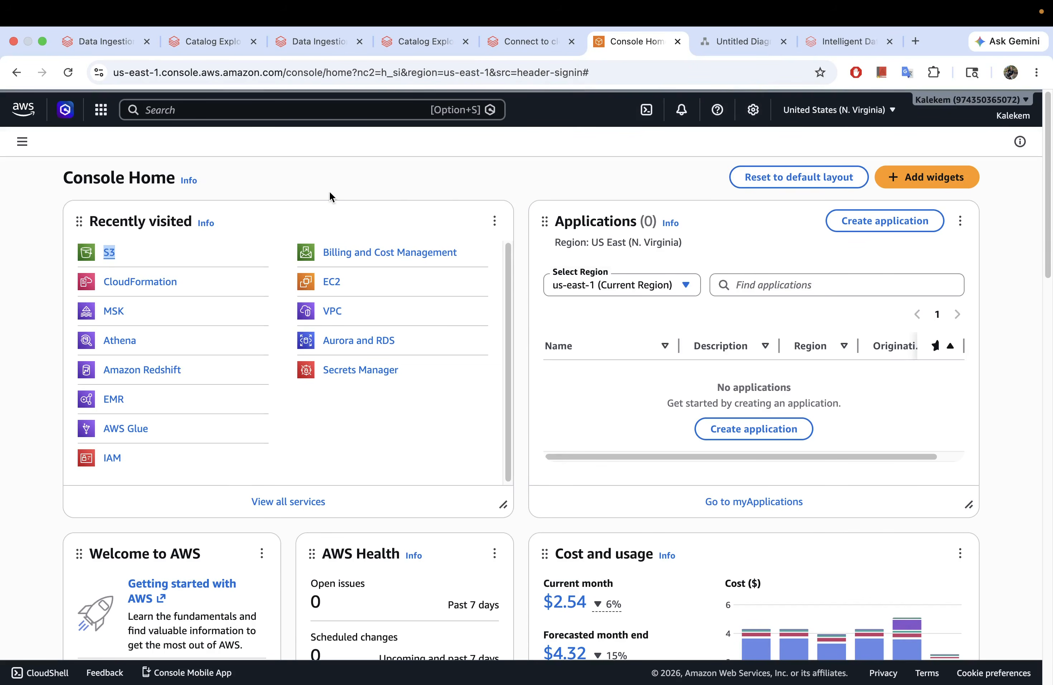
right_click(111, 256)
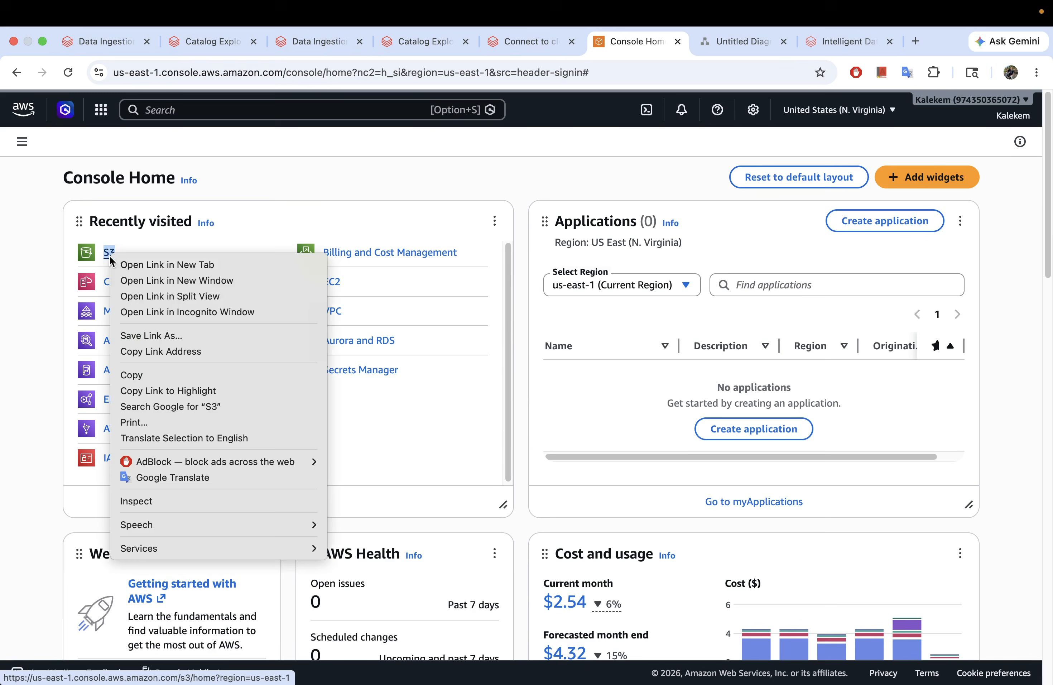
left_click(150, 265)
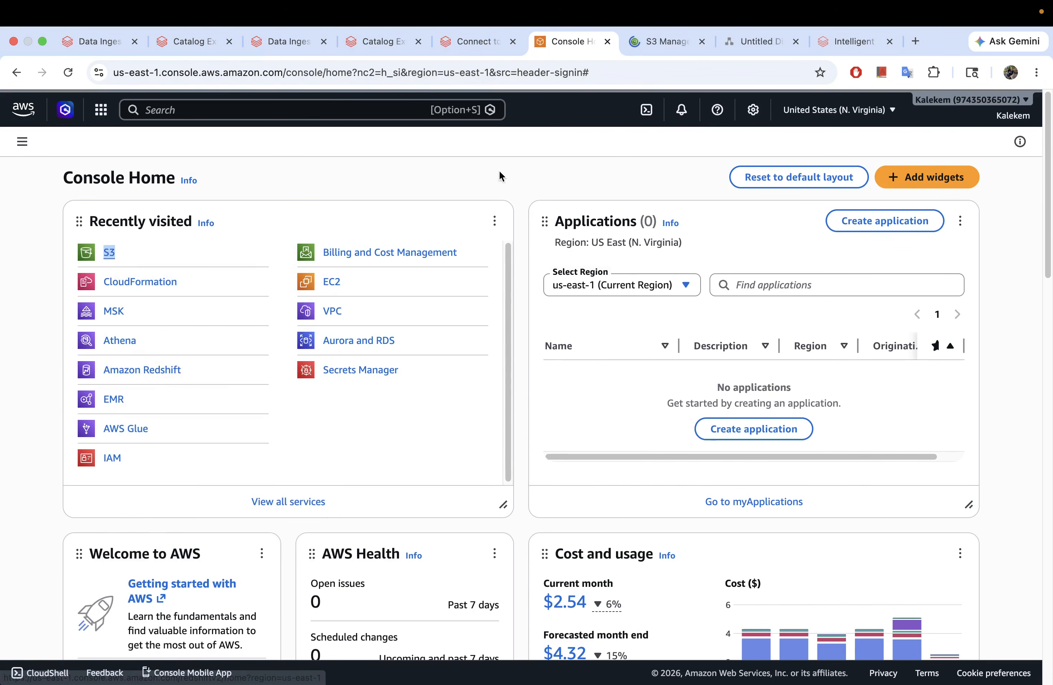
left_click(347, 110)
type("s3")
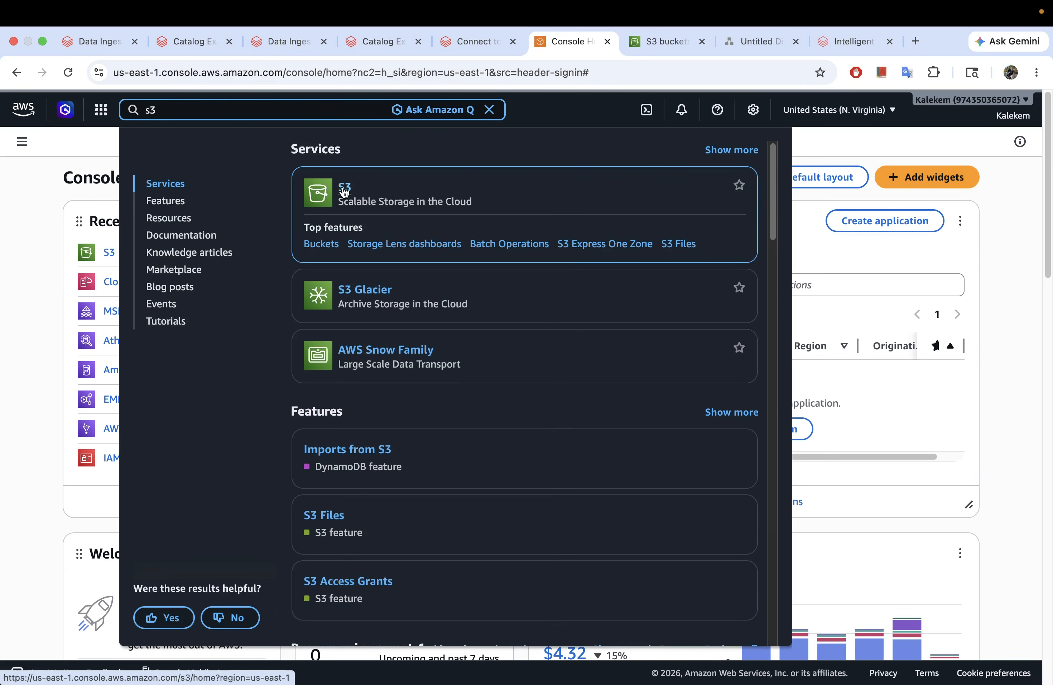
right_click(345, 187)
left_click(401, 195)
left_click(663, 45)
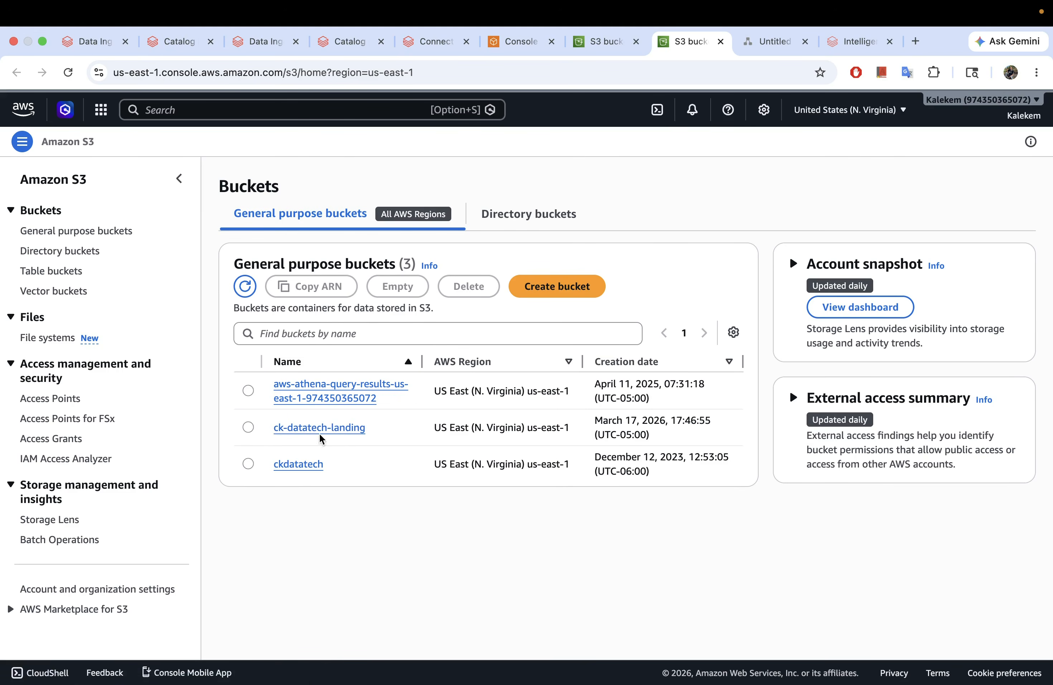
left_click(554, 294)
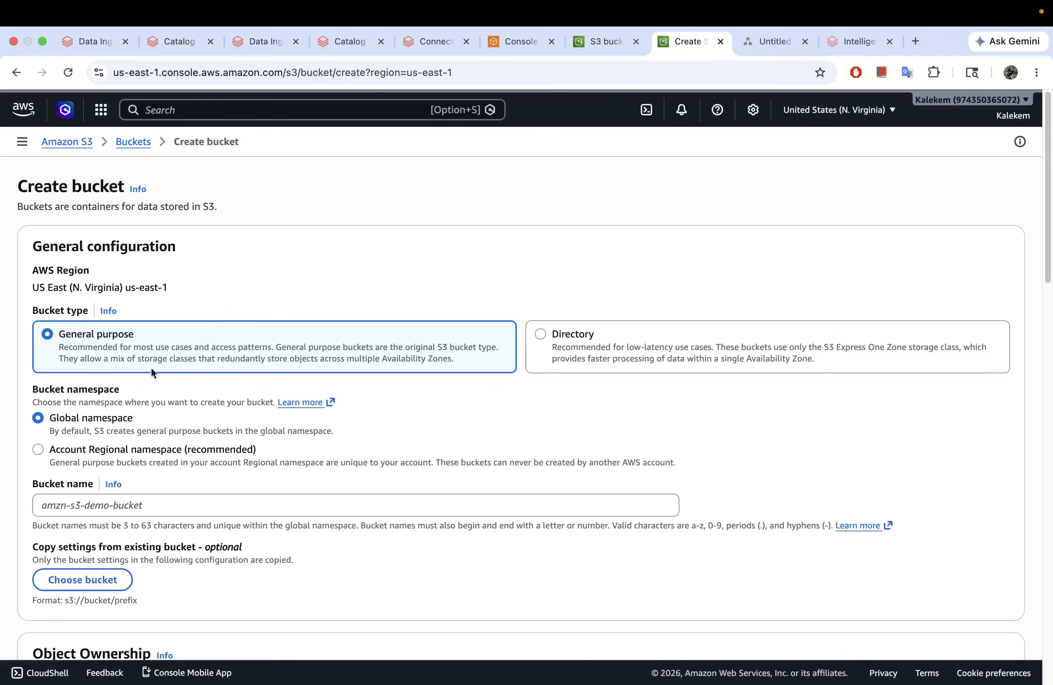
left_click(132, 501)
type("sdfdsafasdfasd")
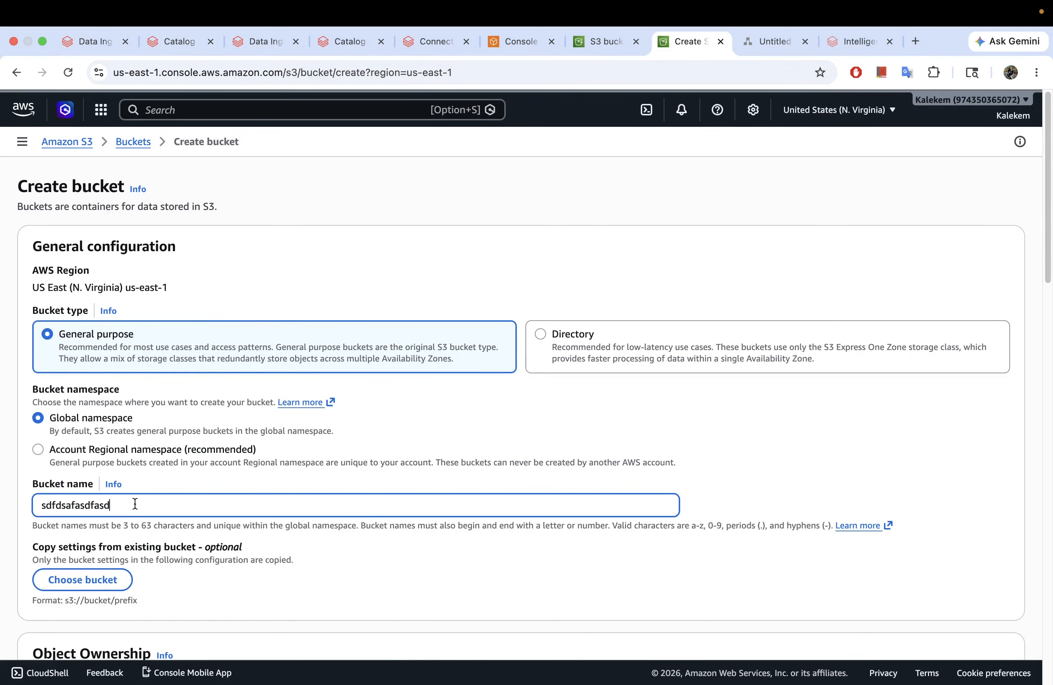
scroll(217, 480, "down", 1)
scroll(218, 480, "down", 20)
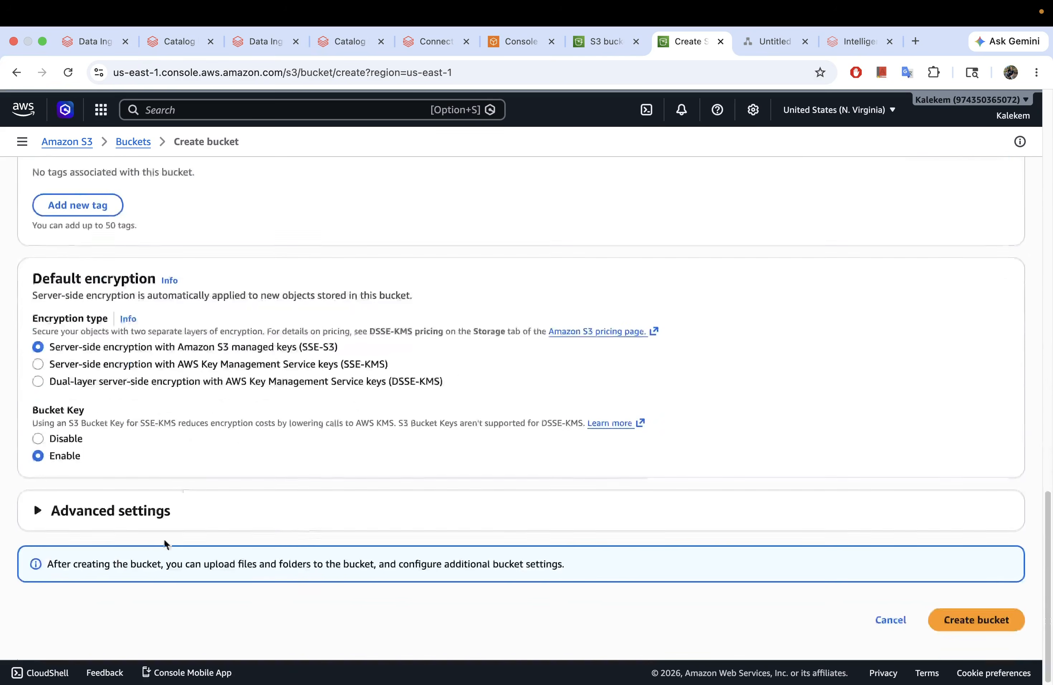
left_click(890, 621)
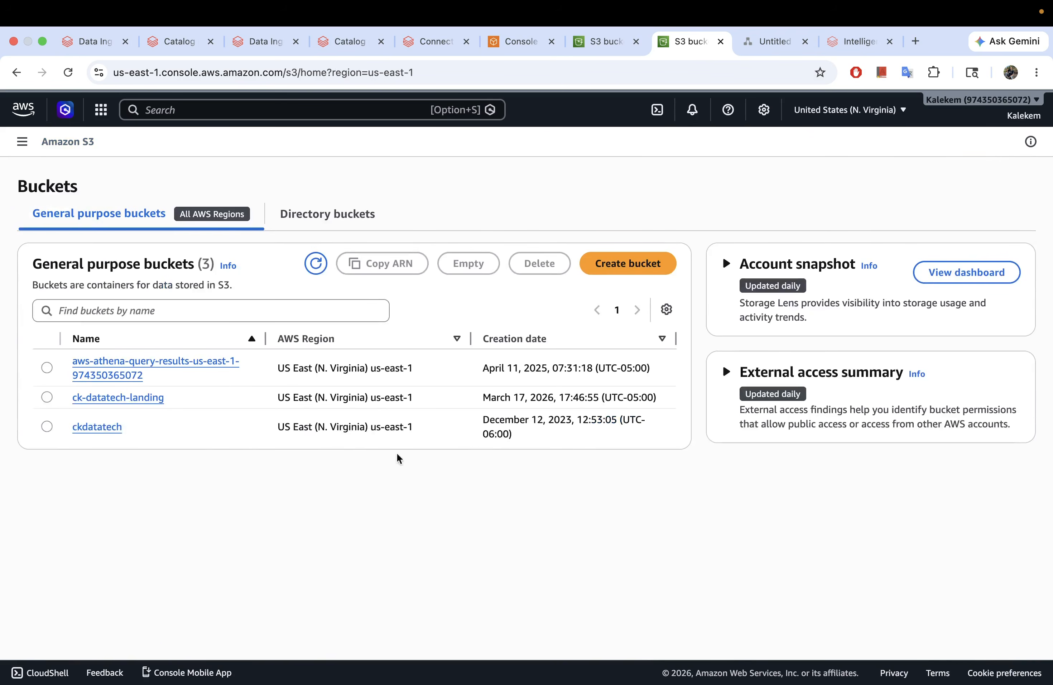
Step: Open the ck-datatech-landing bucket and copy its name
left_click(141, 398)
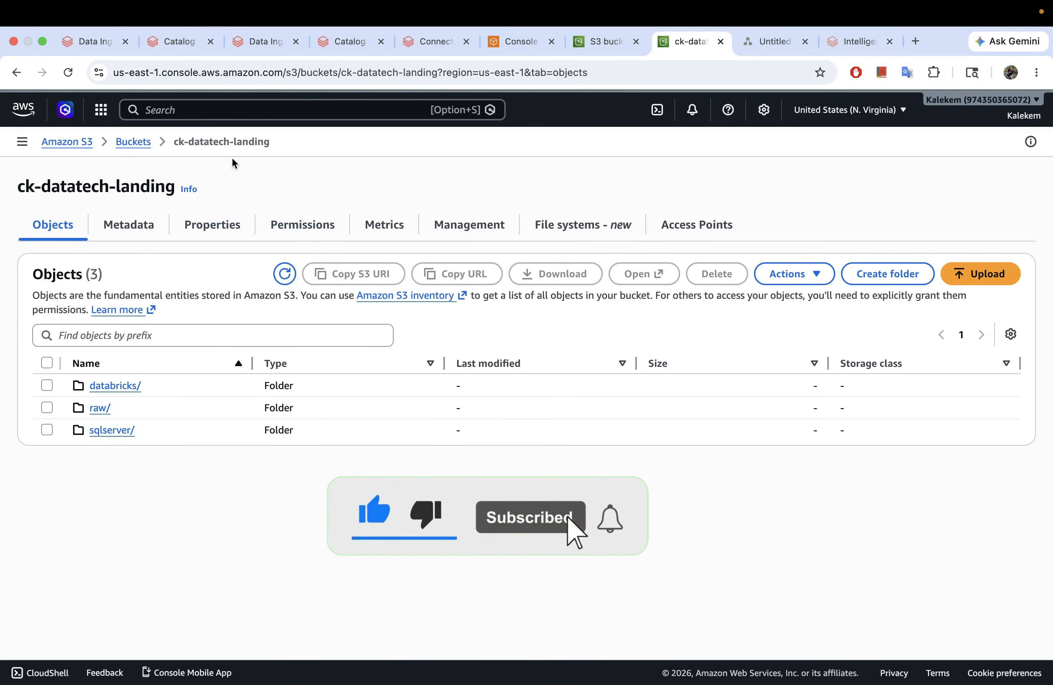
left_click_drag(177, 148, 267, 143)
key("super+c")
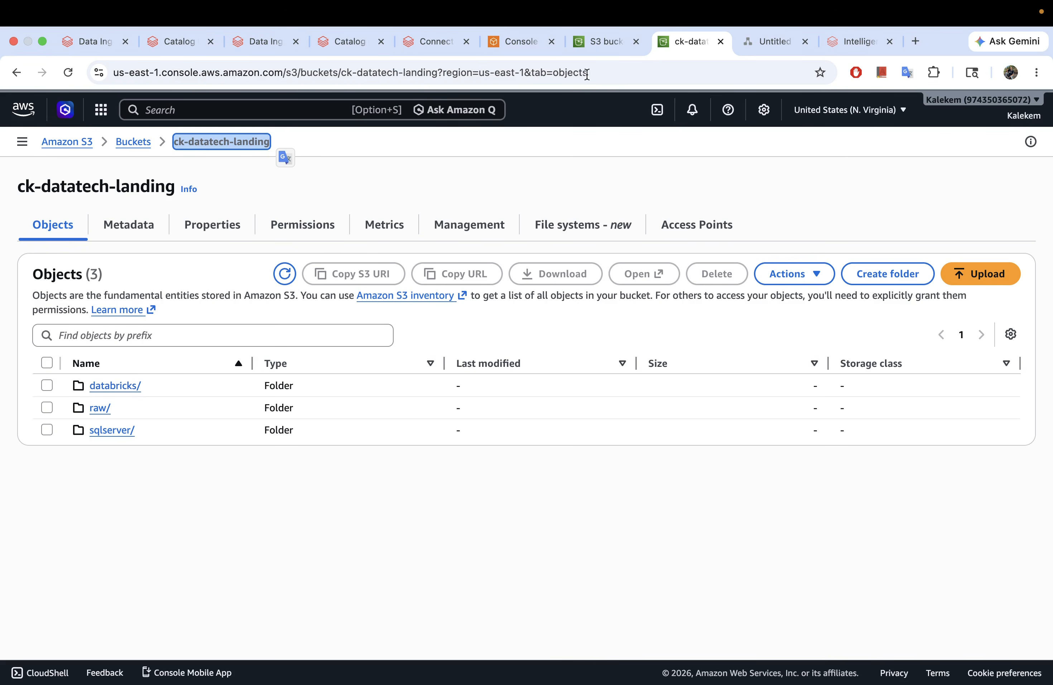
Step: Return to the Databricks Quickstart form, enter ck-datatech-landing as the bucket name and generate a new personal access token
left_click(354, 42)
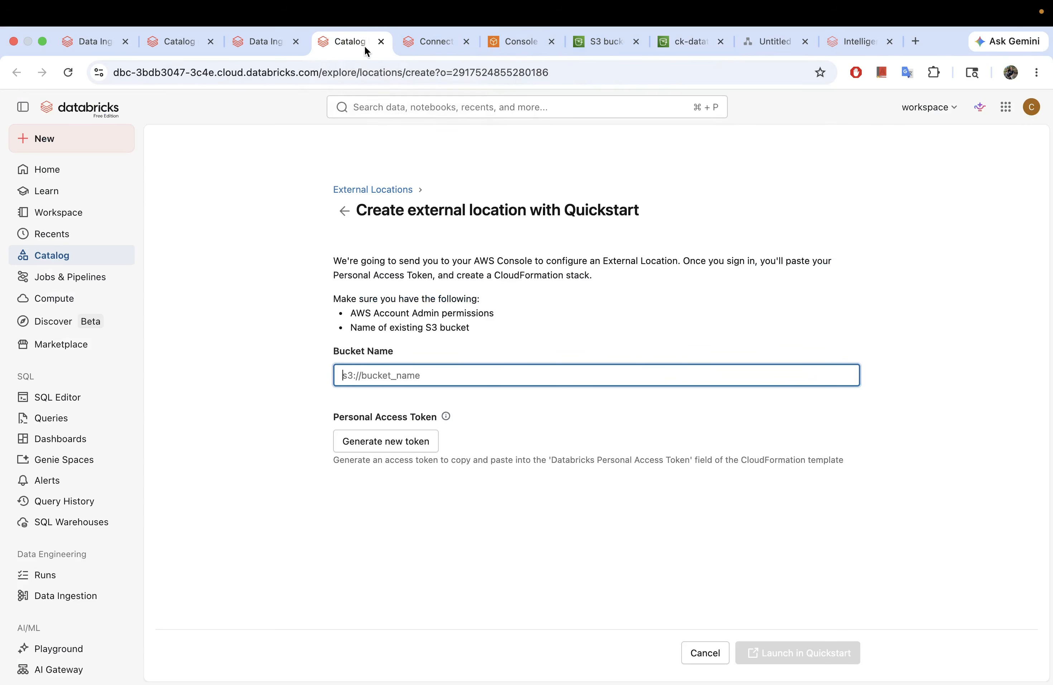
key("super+v")
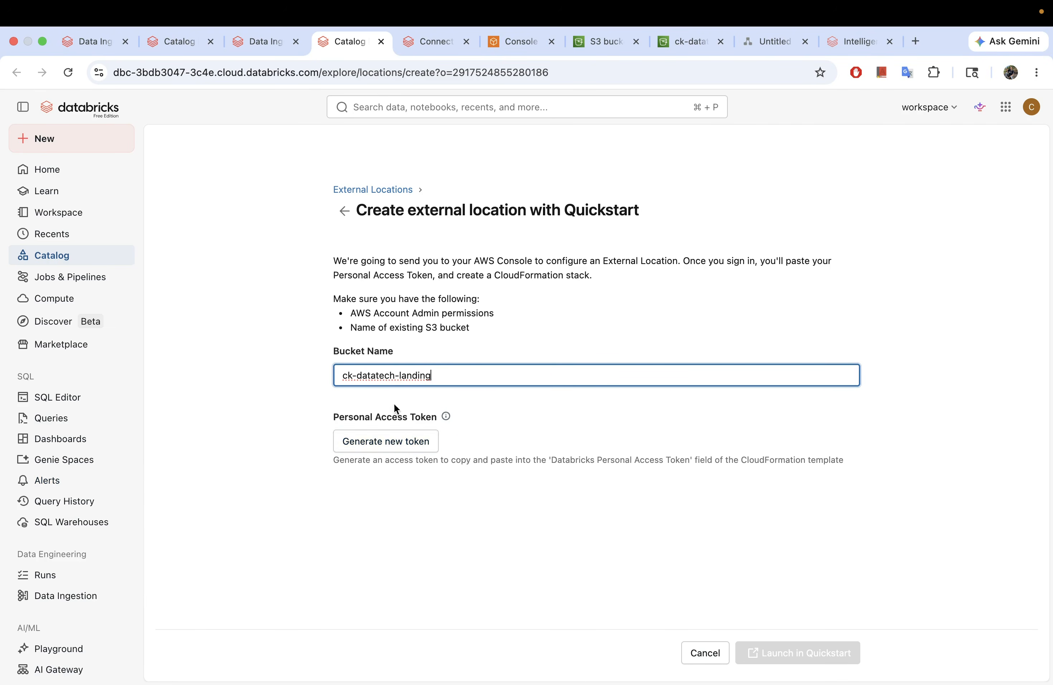
left_click(391, 454)
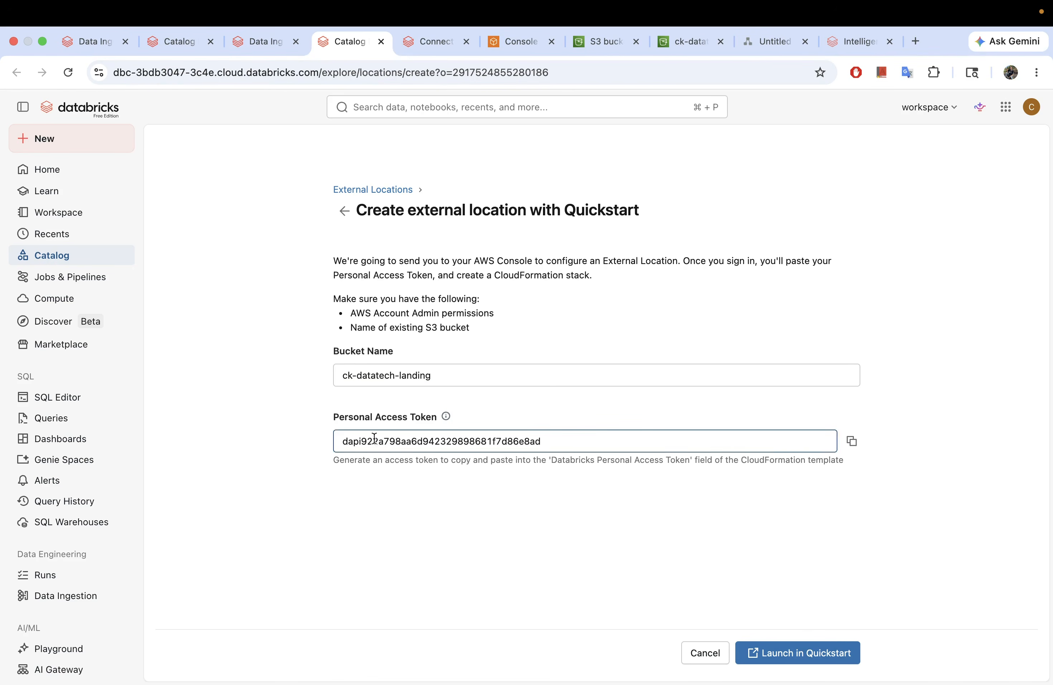
Step: Copy the generated personal access token, replace the whole note in Sublime Text with it, and return to the Quickstart form
left_click(852, 442)
key("super+Tab")
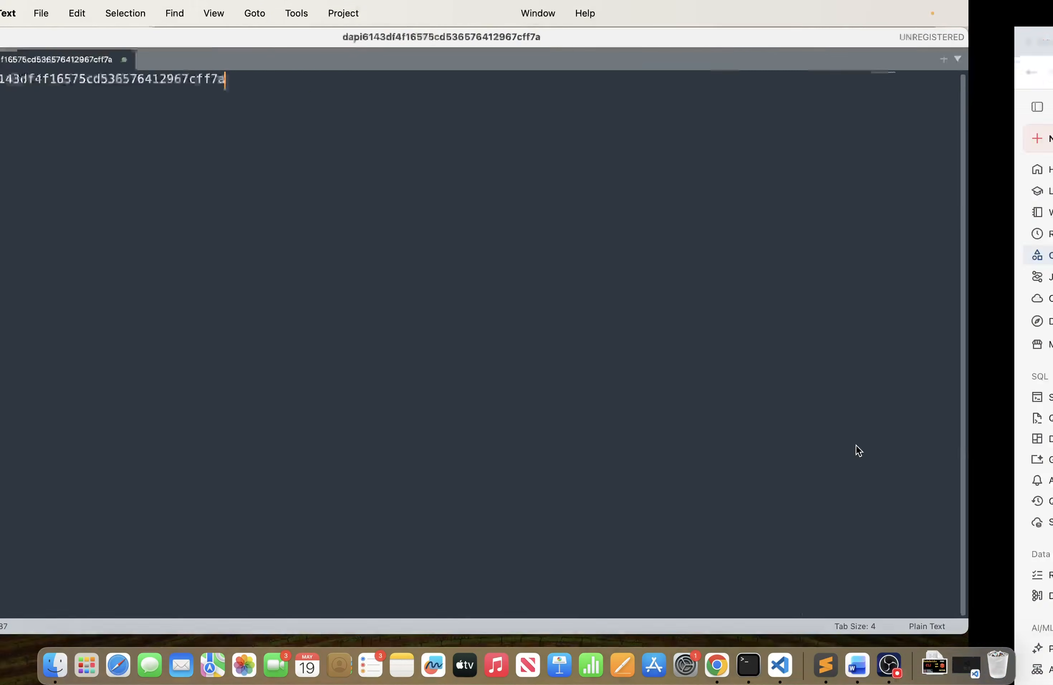
key("super+a")
key("BackSpace")
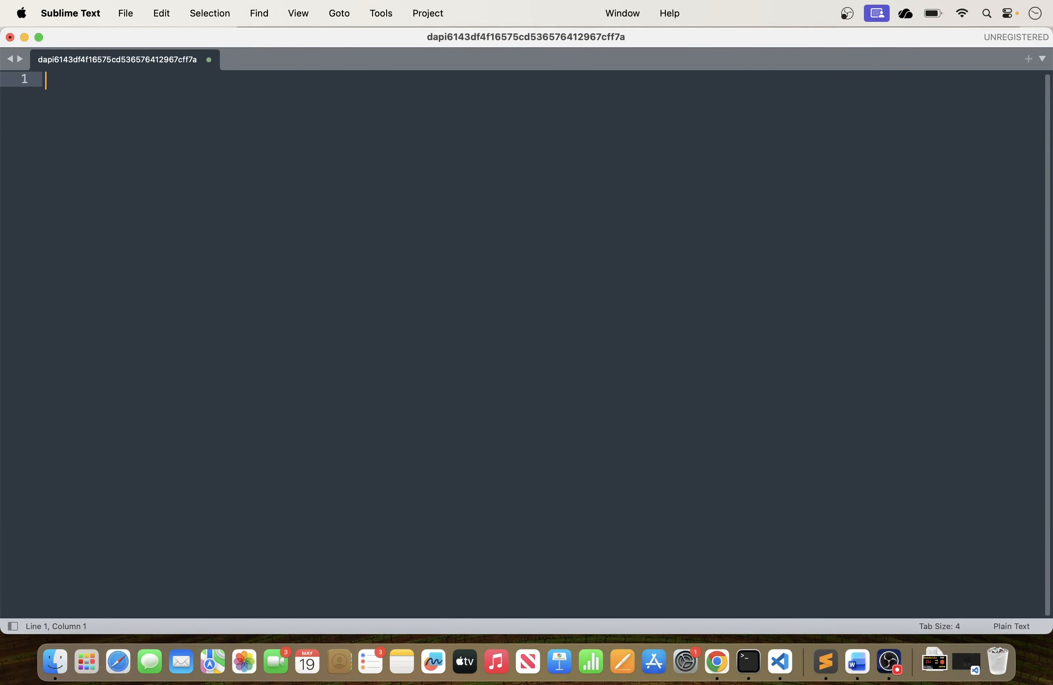
key("super+v")
key("super+Tab")
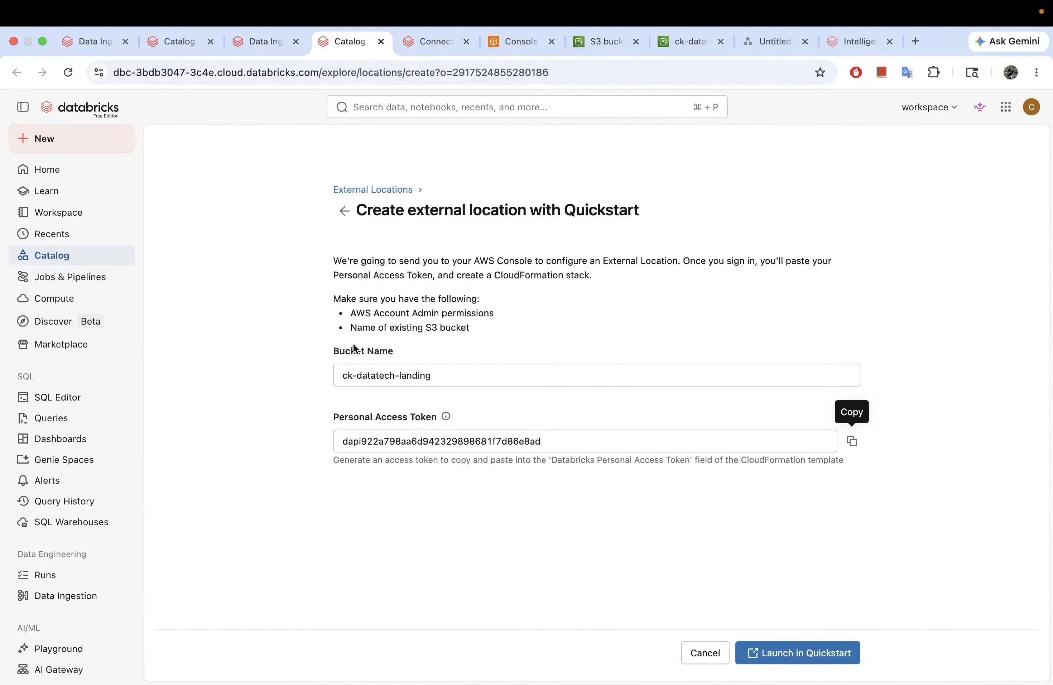
Step: Launch the Quickstart in AWS and review the prefilled CloudFormation stack form
left_click(787, 660)
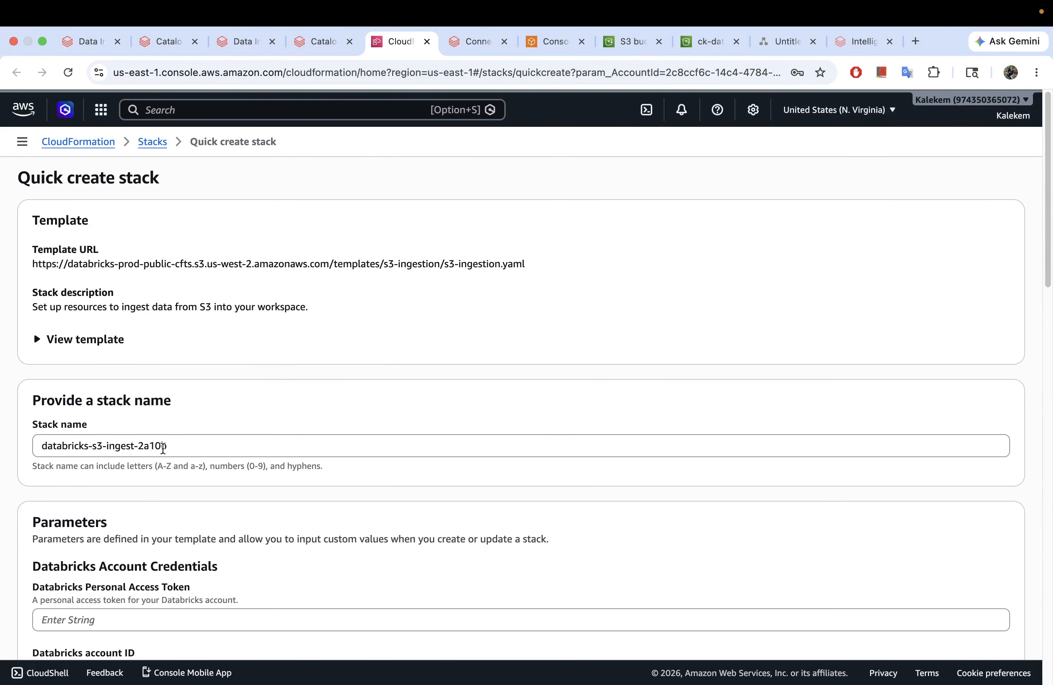
scroll(108, 434, "down", 3)
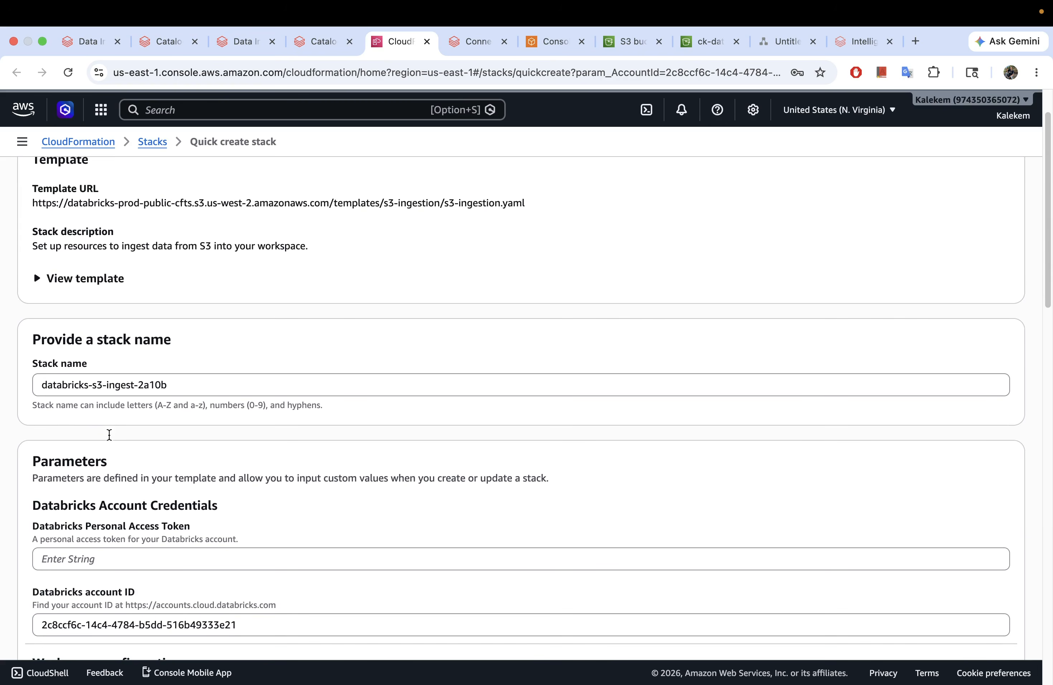
scroll(118, 445, "down", 5)
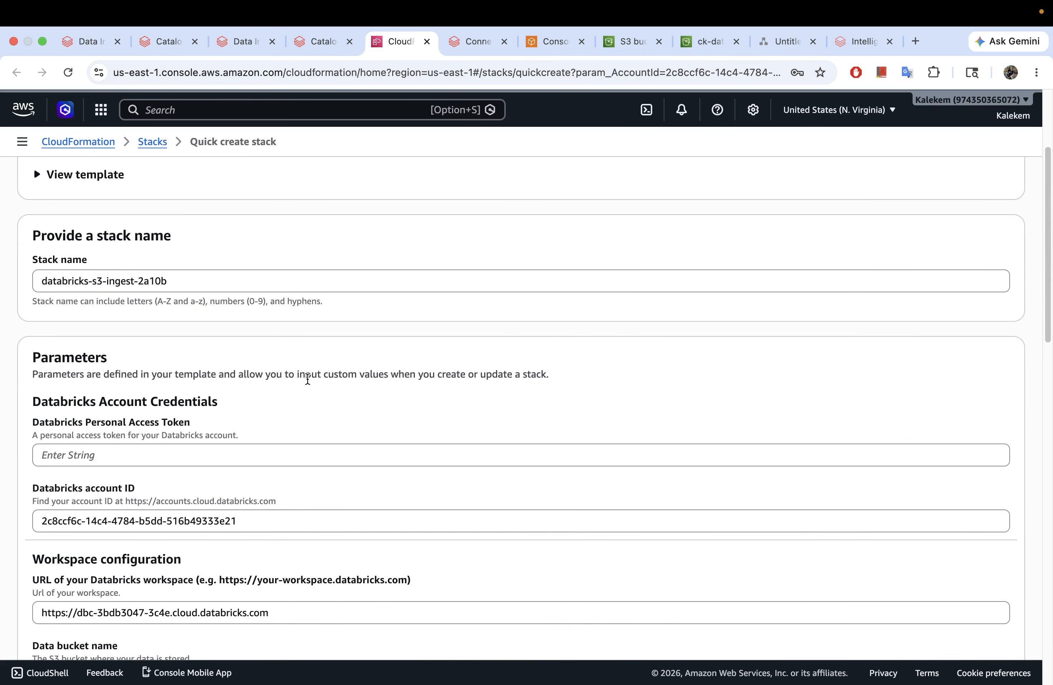
scroll(356, 421, "down", 14)
scroll(358, 421, "up", 16)
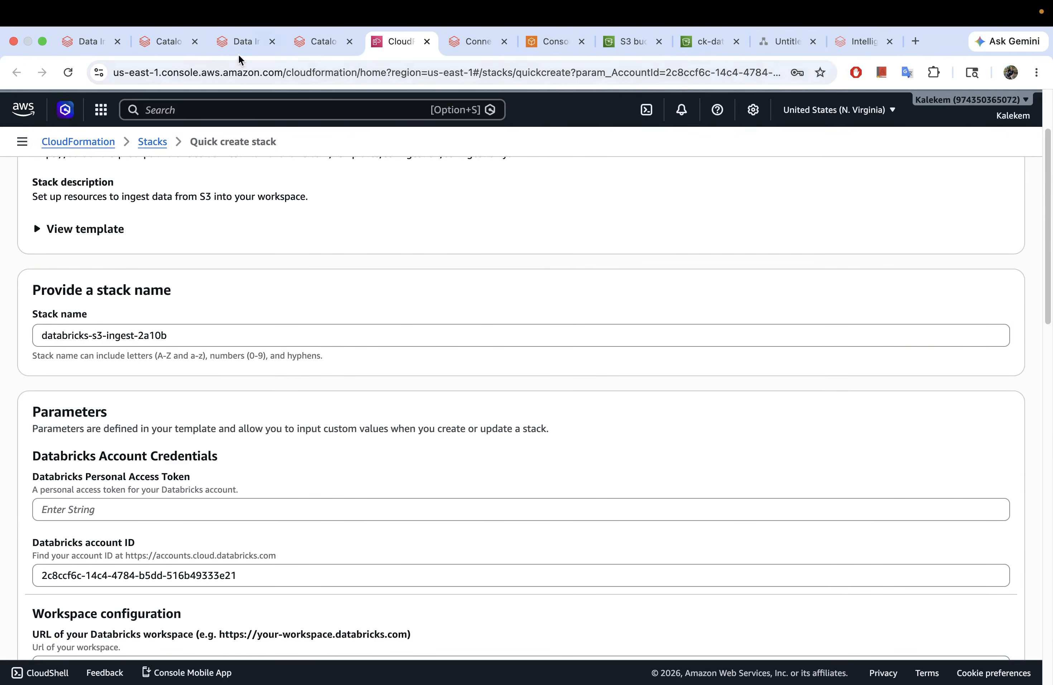
Step: Switch back to Databricks and check the External Data page for existing external locations and credentials
left_click(222, 41)
left_click(171, 45)
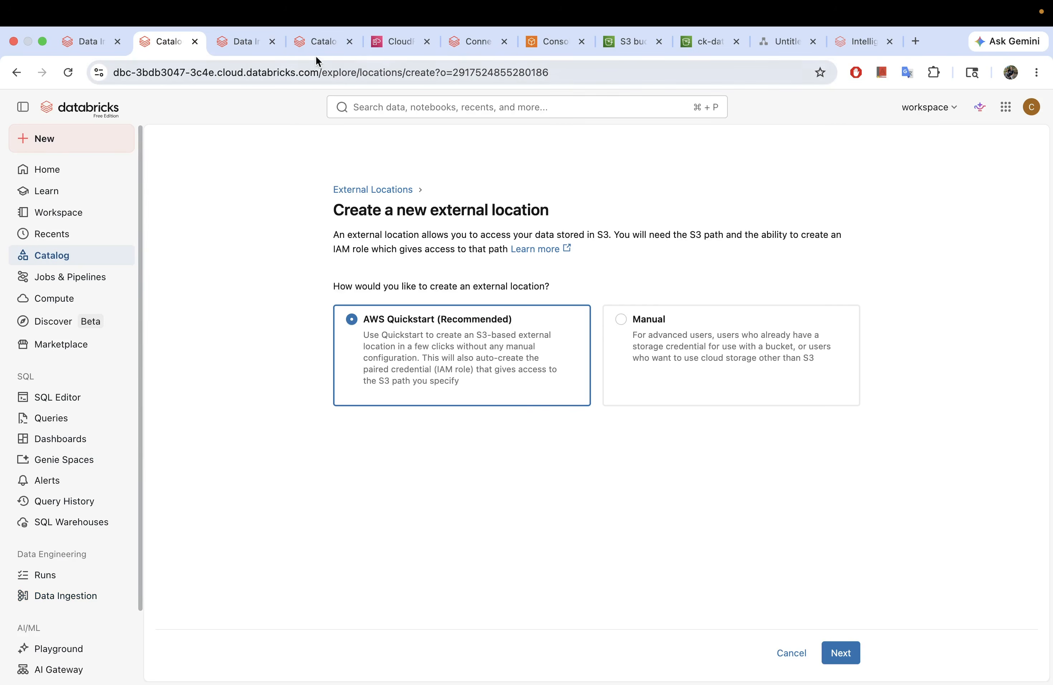
left_click(379, 190)
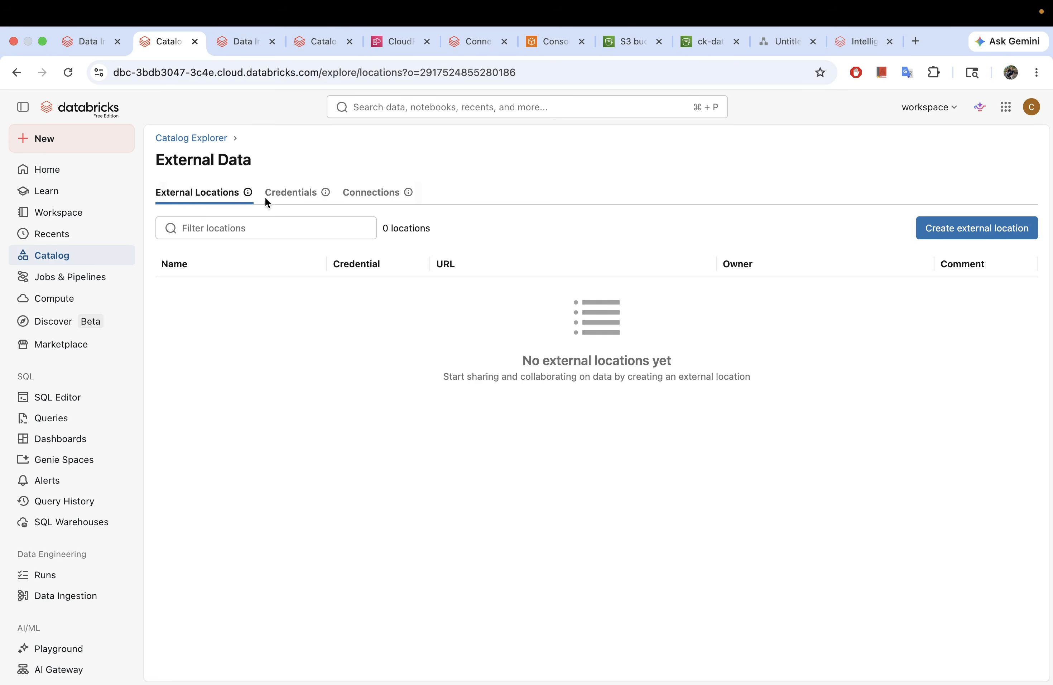
left_click(301, 203)
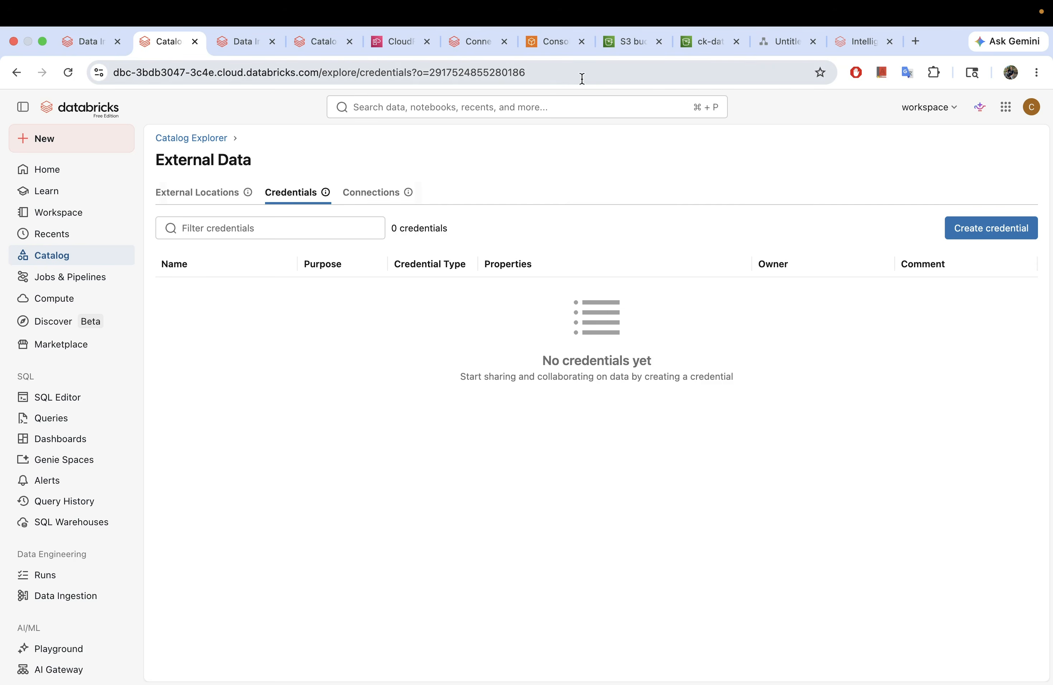
Step: Return to the CloudFormation stack form and set the stack name to databricks-s3-ingest-ckatatech-demo
left_click(629, 44)
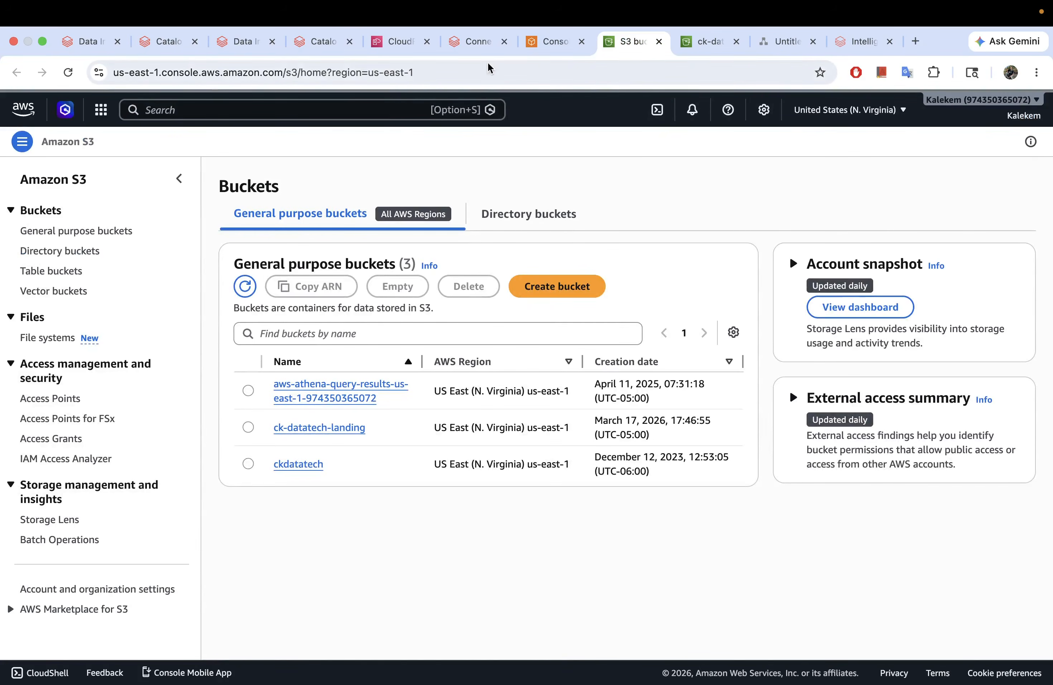
left_click(561, 40)
left_click(476, 41)
left_click(398, 41)
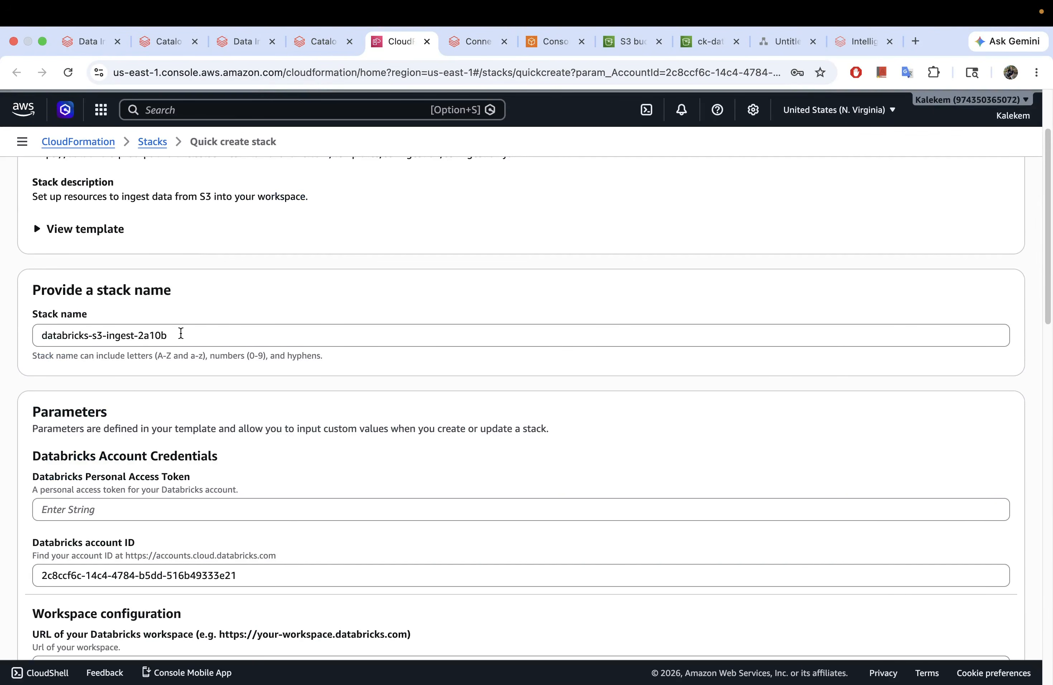
scroll(199, 359, "up", 2)
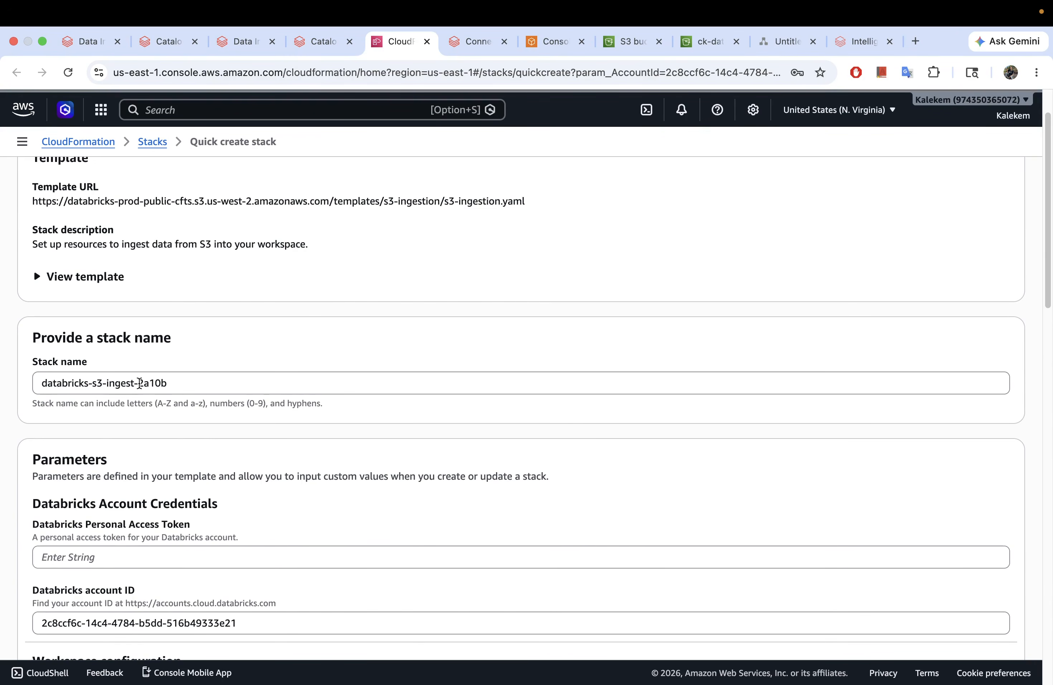
left_click(138, 383)
type("ckata")
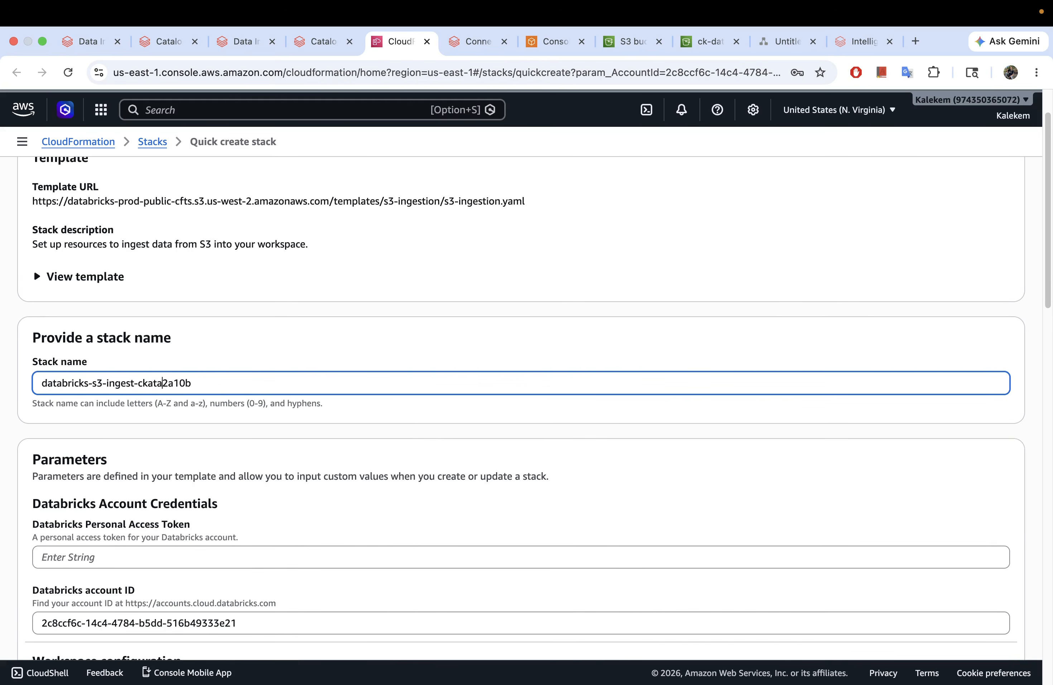
type("tech-demo-")
left_click_drag(213, 384, 349, 389)
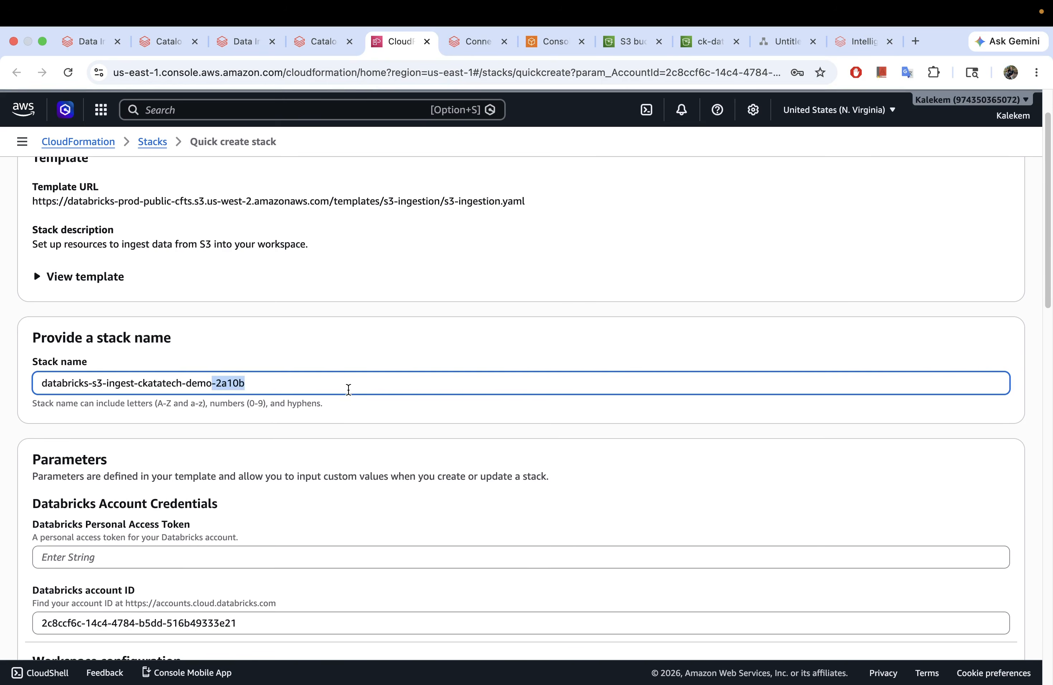
key("BackSpace")
Step: Paste the token into the Databricks Personal Access Token parameter and review the workspace configuration down to the UC role ARN
scroll(350, 383, "down", 5)
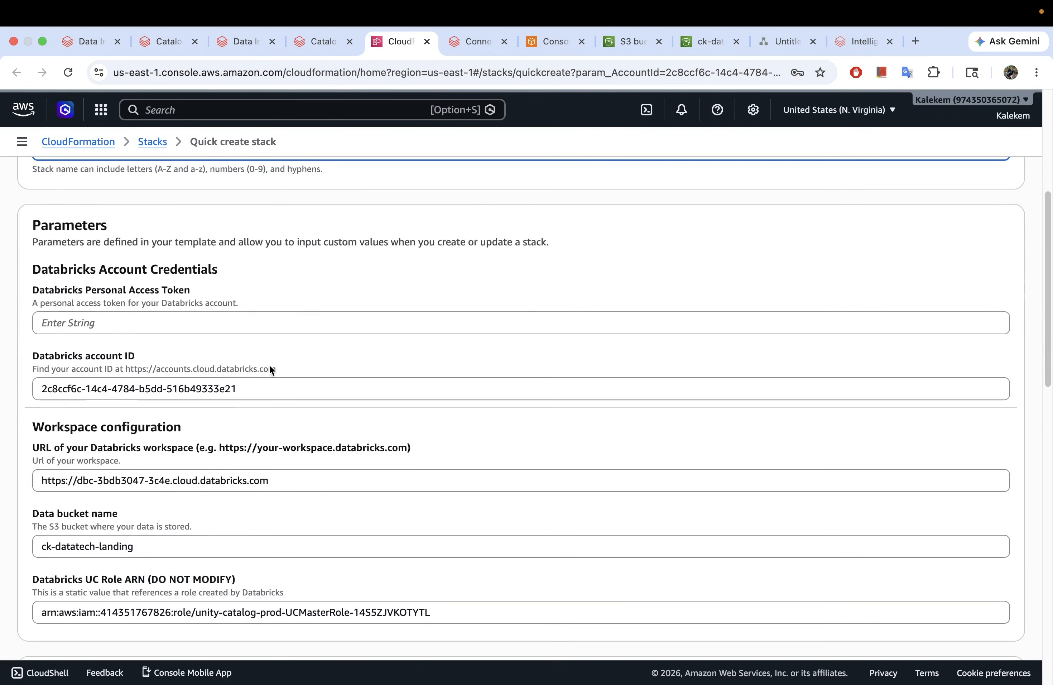
left_click(122, 323)
key("super+v")
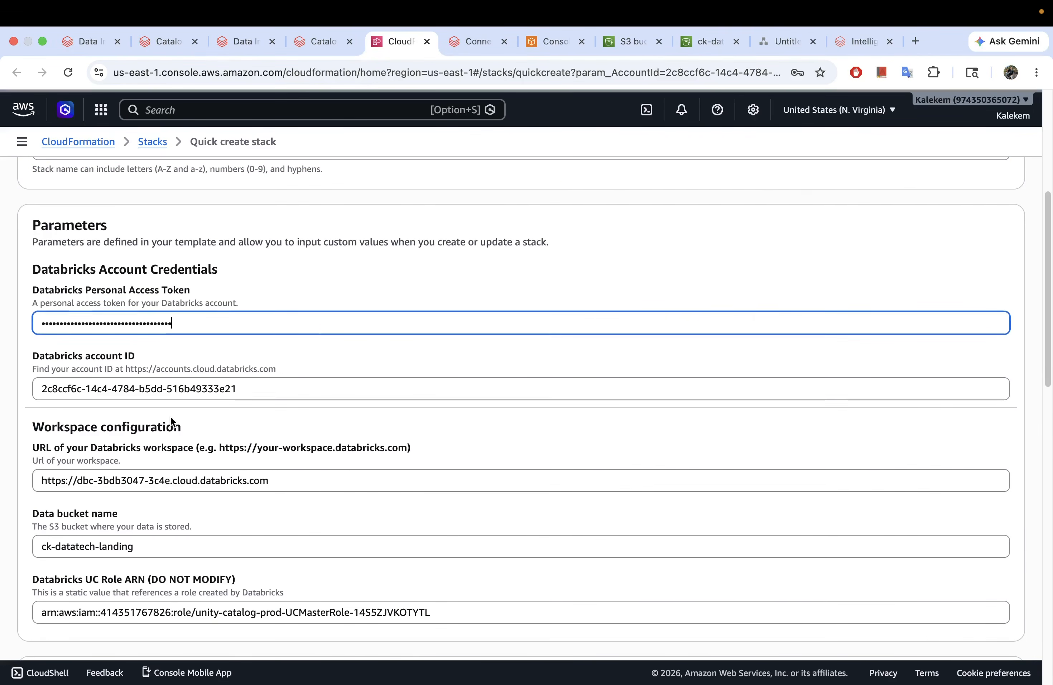
scroll(171, 421, "down", 4)
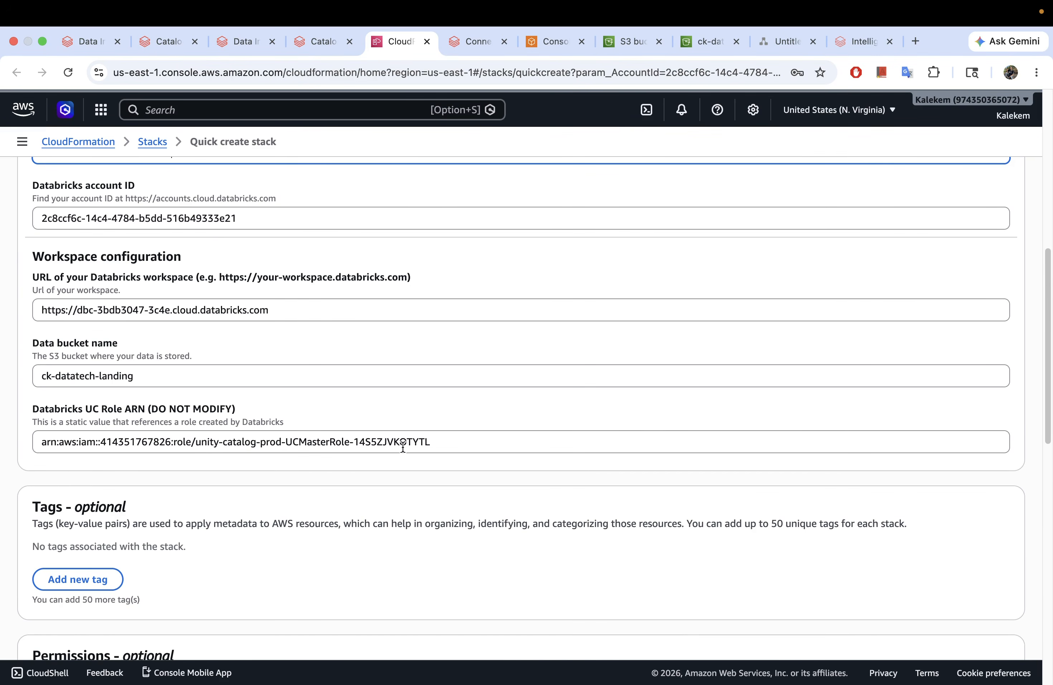
left_click_drag(447, 445, 30, 440)
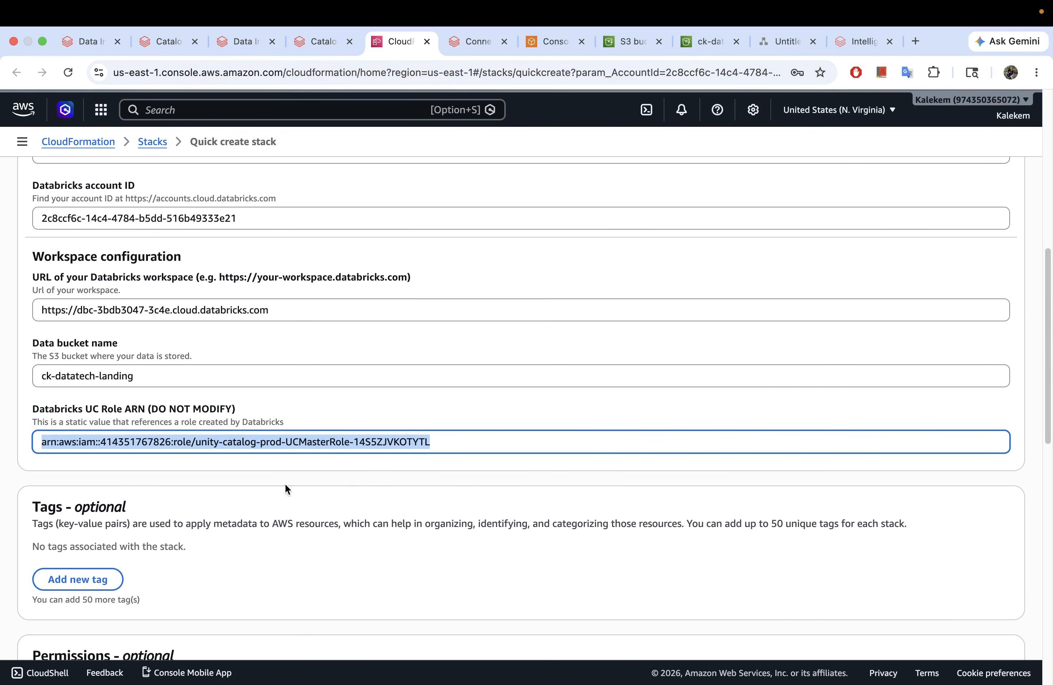
Step: Acknowledge that CloudFormation might create IAM resources with custom names, and create the stack
scroll(257, 525, "down", 10)
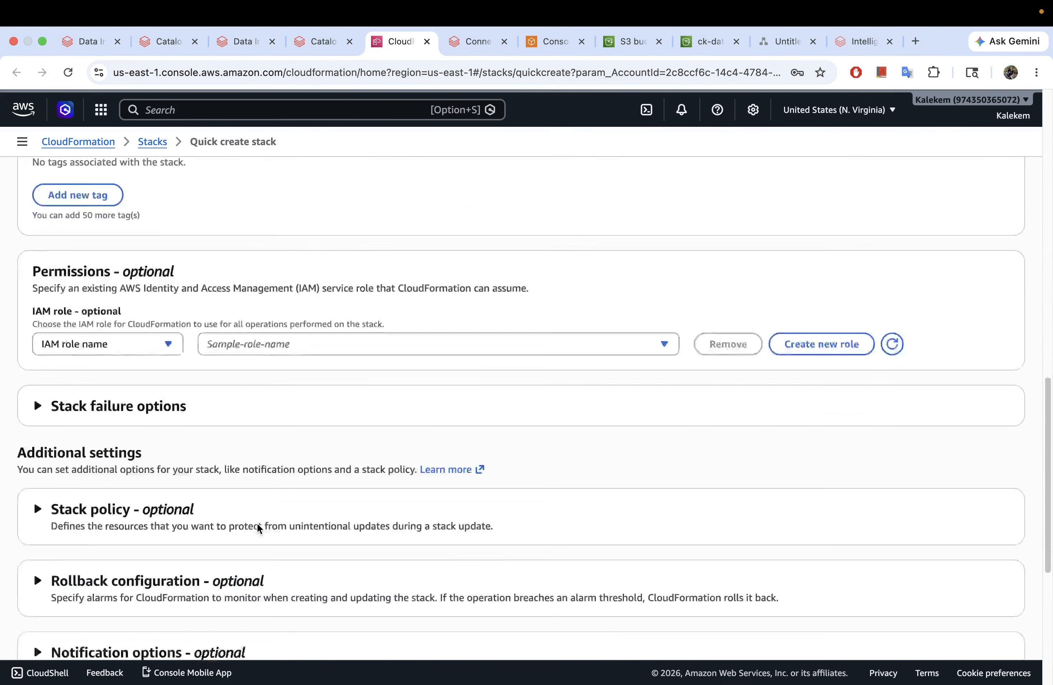
scroll(257, 522, "down", 5)
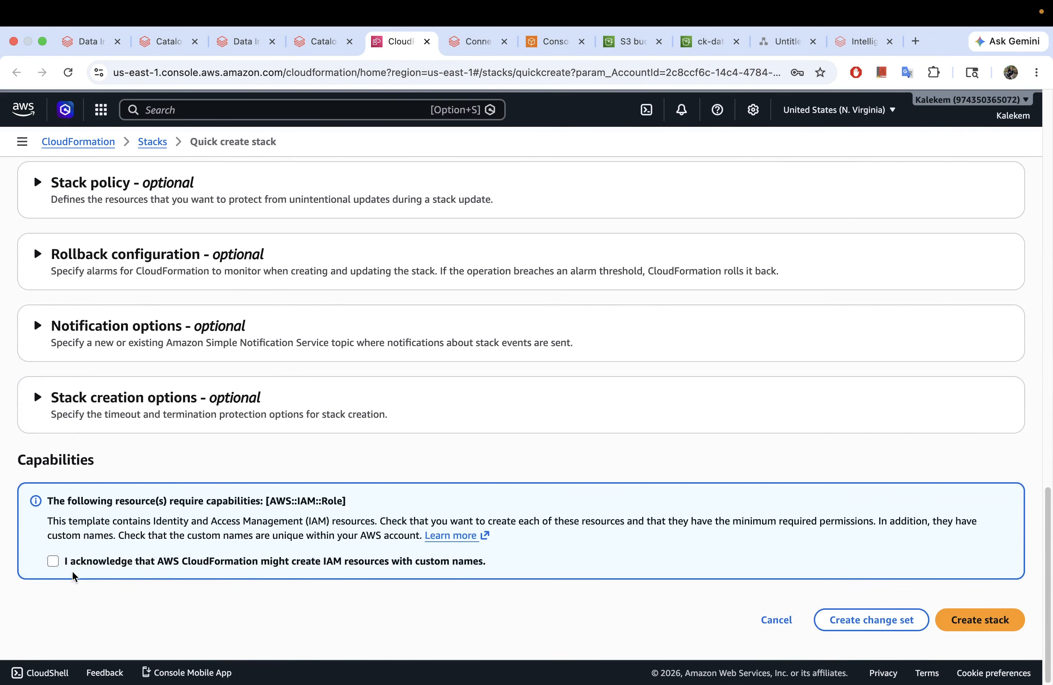
left_click(53, 563)
scroll(463, 434, "up", 1)
scroll(462, 434, "up", 10)
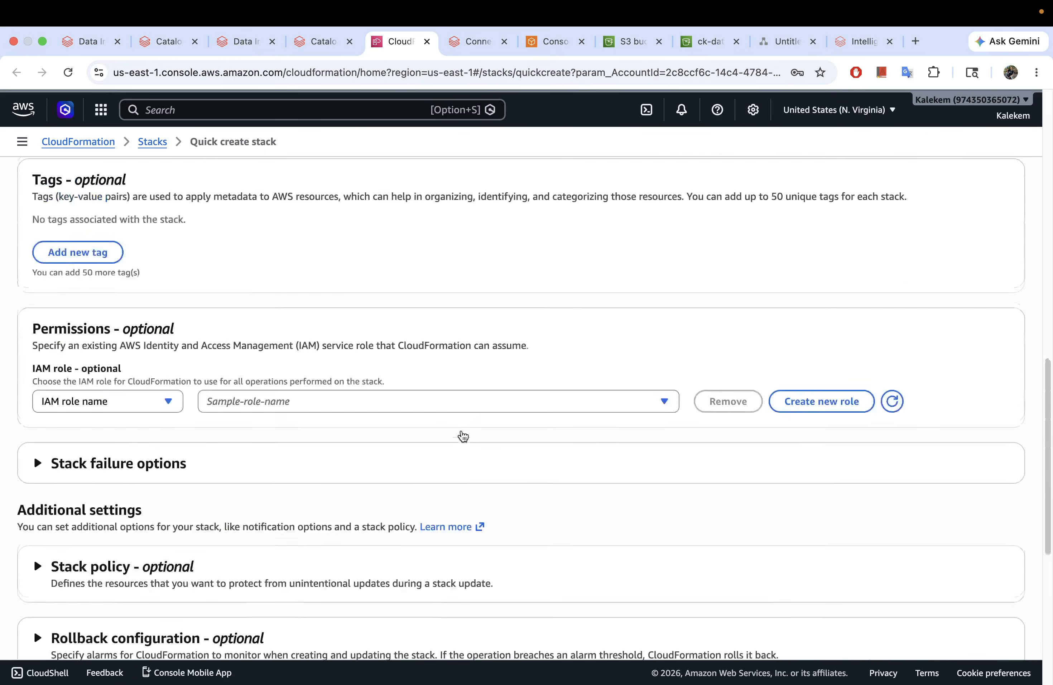
scroll(465, 436, "down", 10)
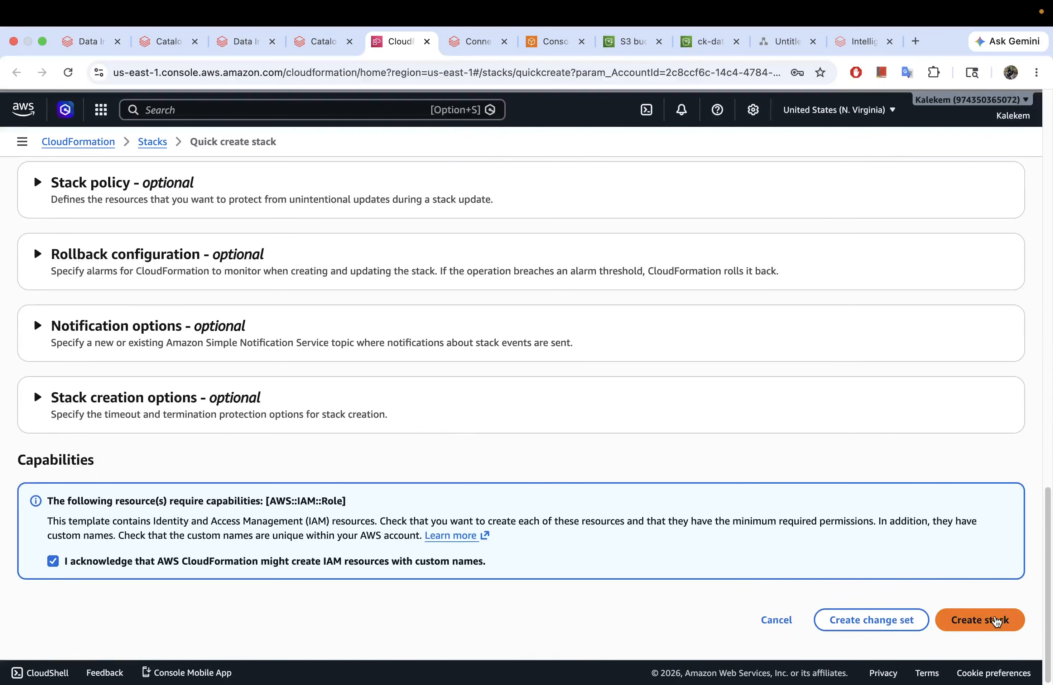
left_click(998, 619)
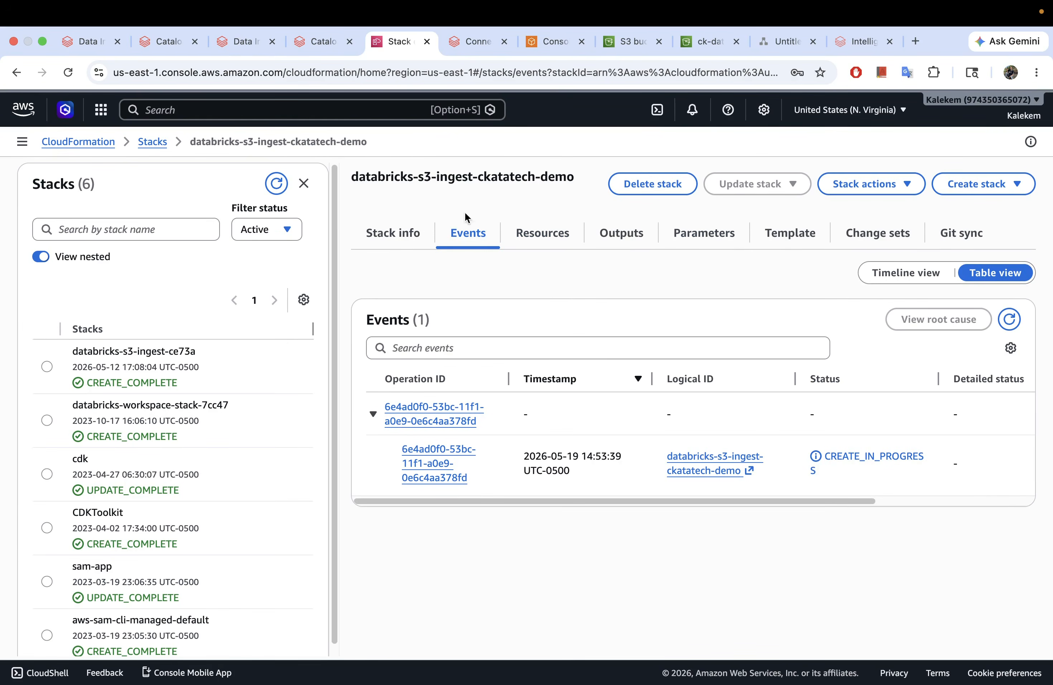
Step: Refresh the new stack's resource list, and check the reloaded External Data page in Databricks for external locations and credentials
left_click(549, 245)
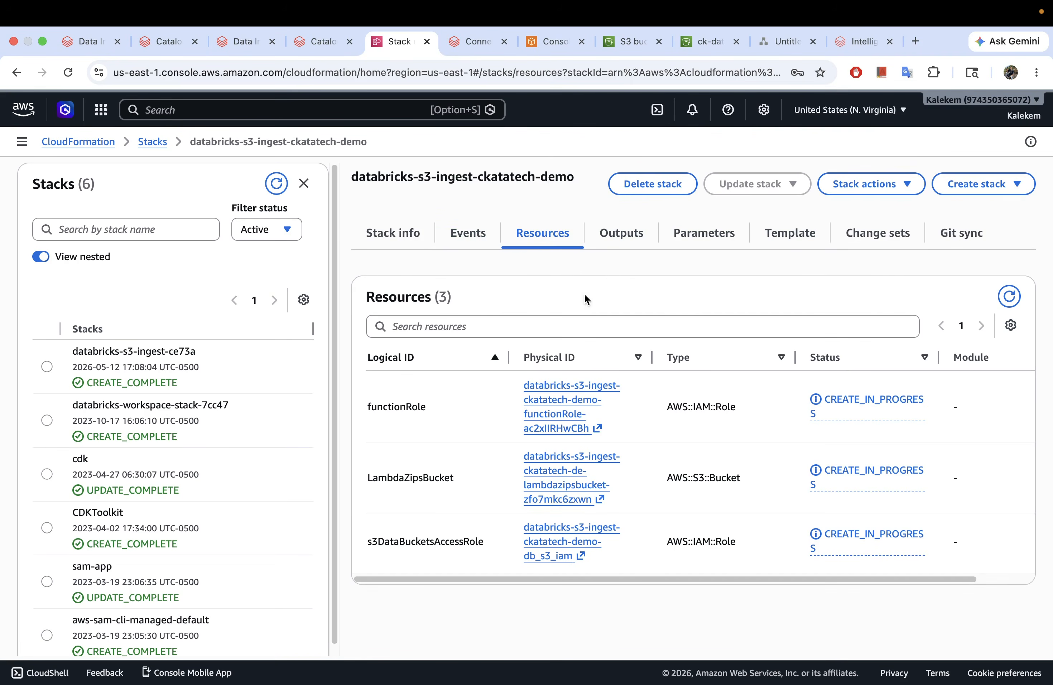
left_click(1010, 299)
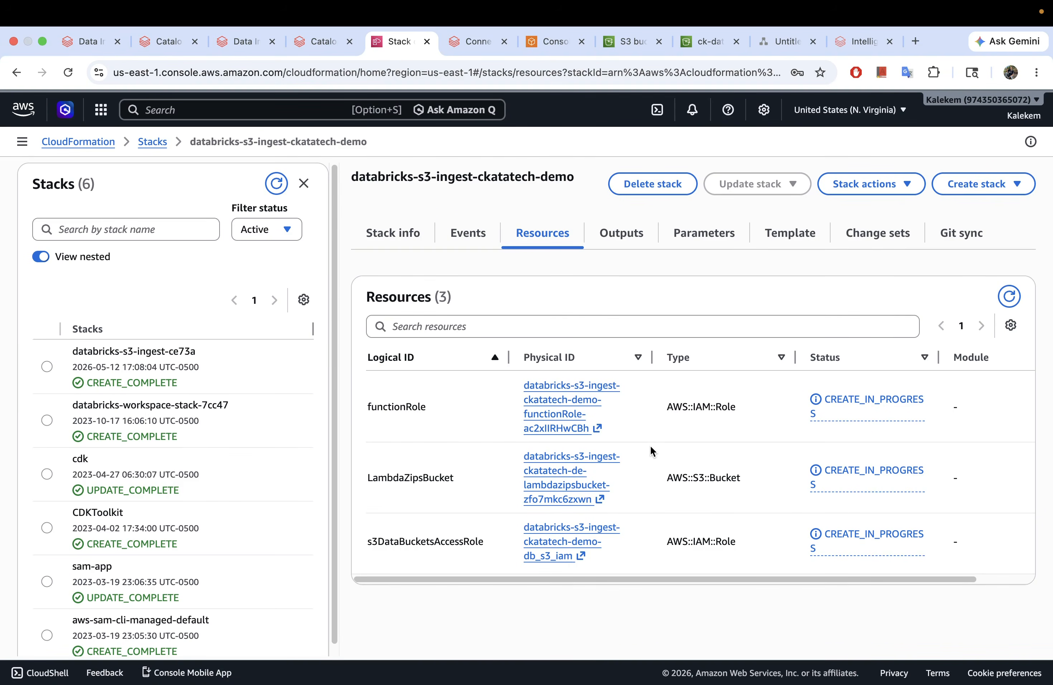
left_click(159, 39)
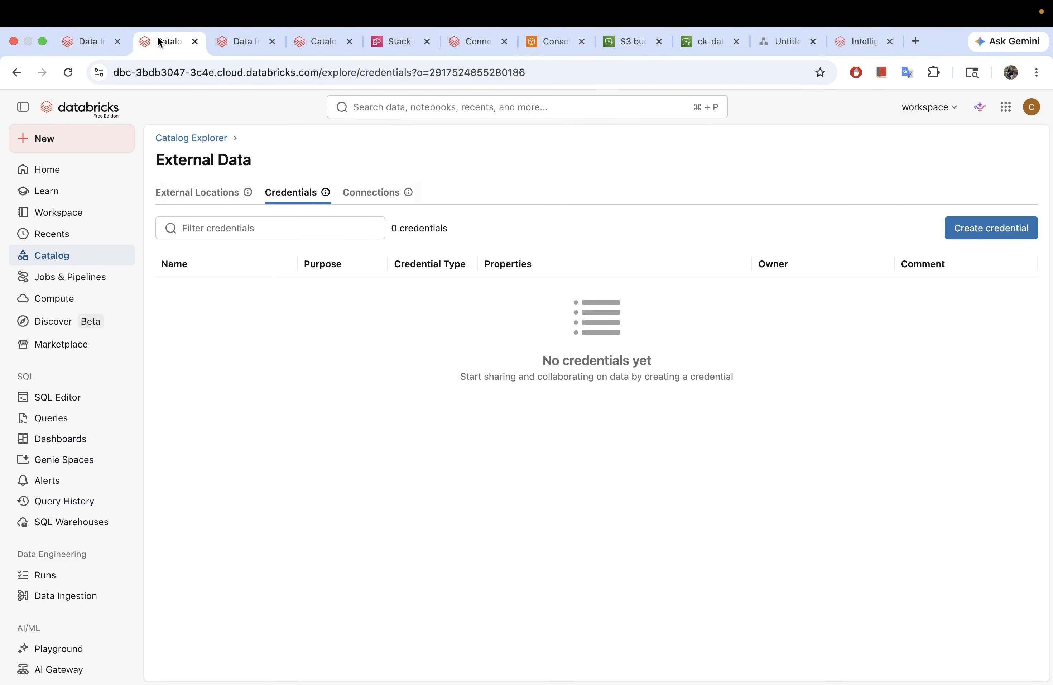
left_click(204, 193)
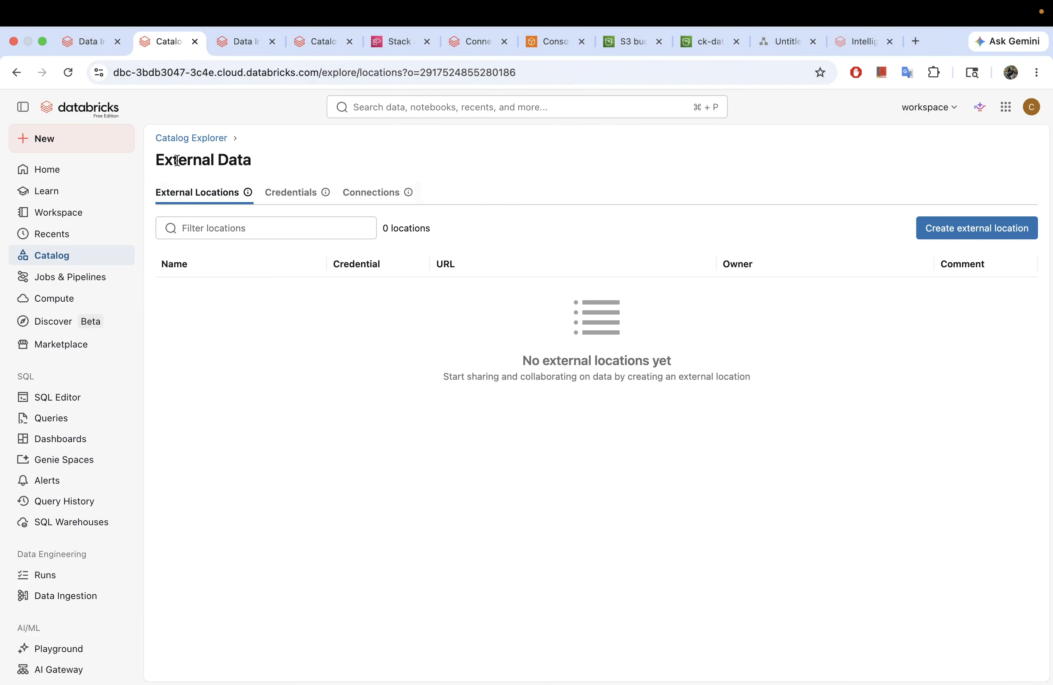
left_click(68, 72)
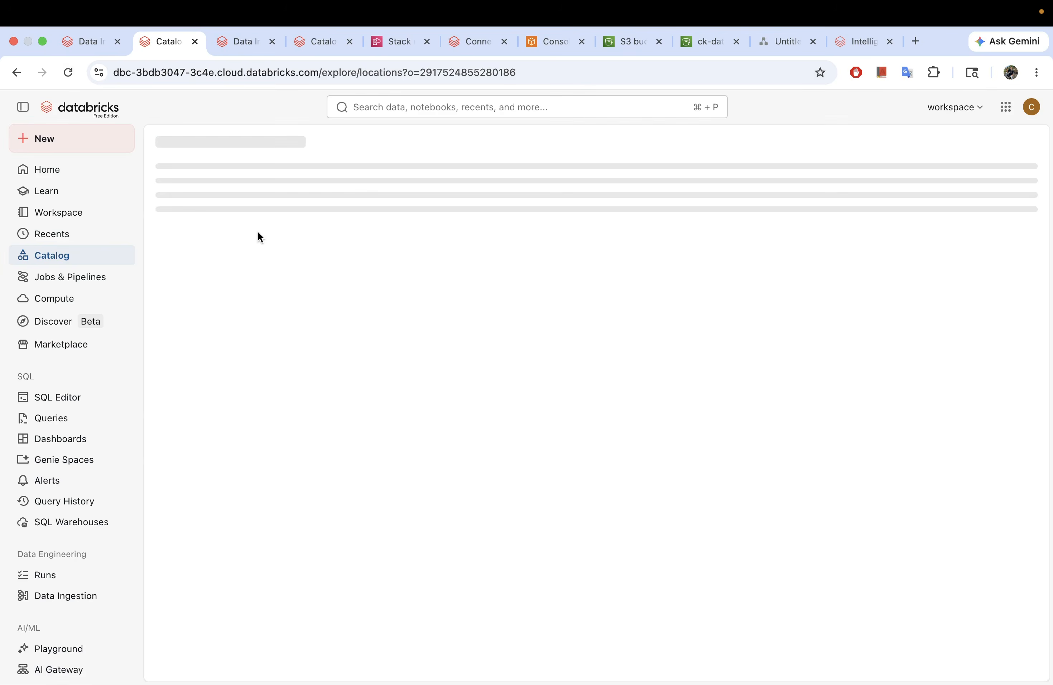
left_click(293, 196)
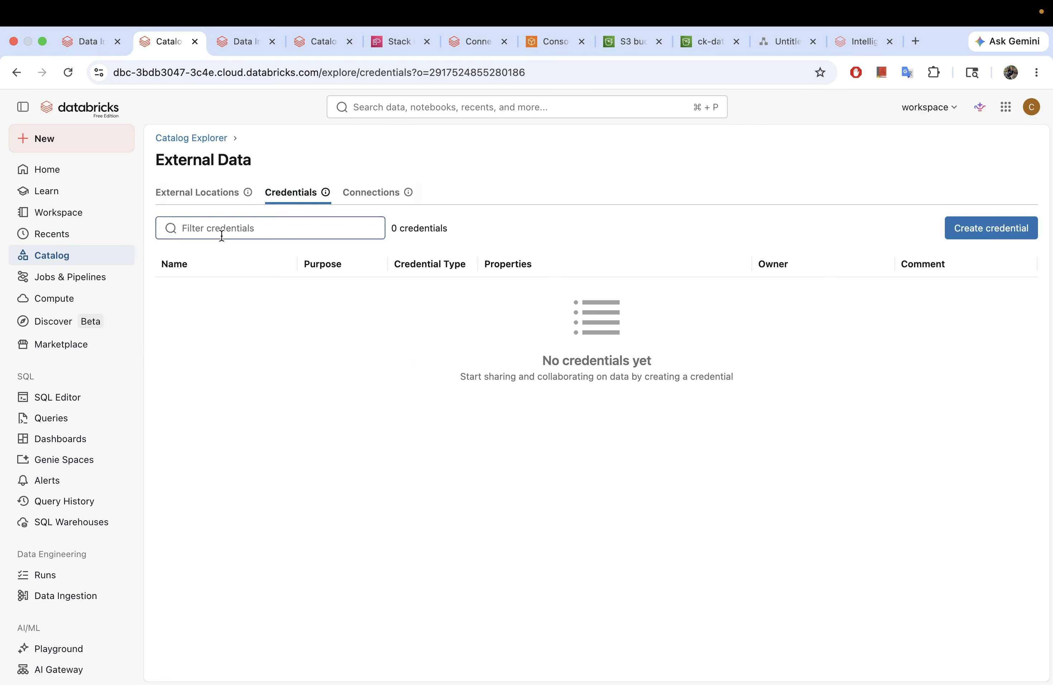
Step: Return to the databricks-s3-ingest-ckatatech-demo stack, refresh its resources and examine their creation statuses
left_click(618, 37)
left_click(377, 43)
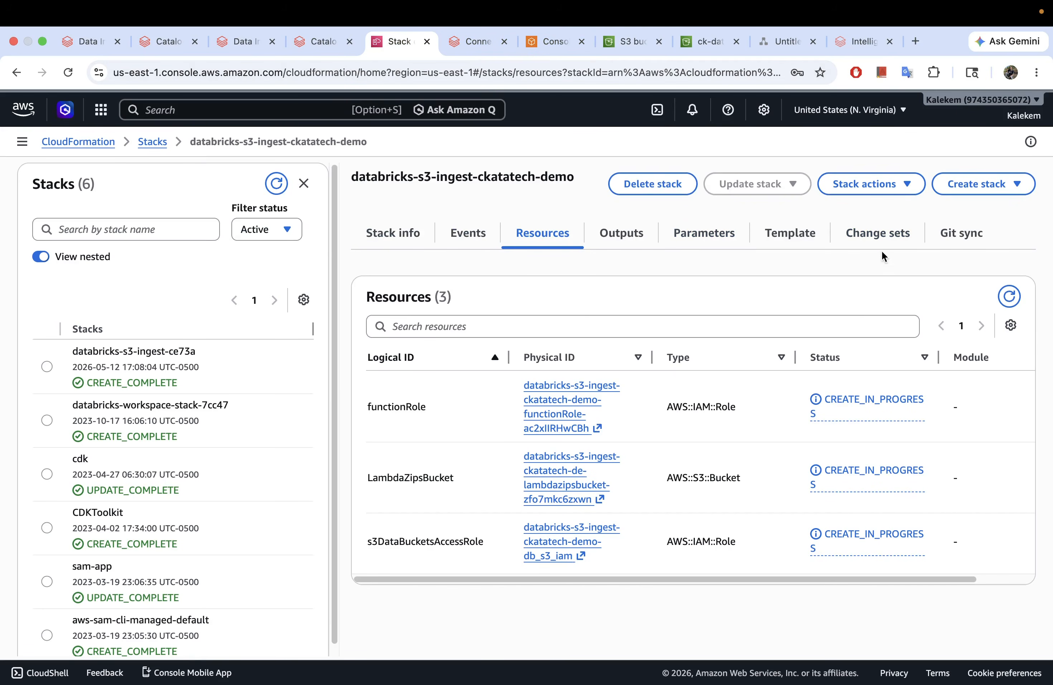
left_click(1006, 294)
scroll(738, 500, "down", 5)
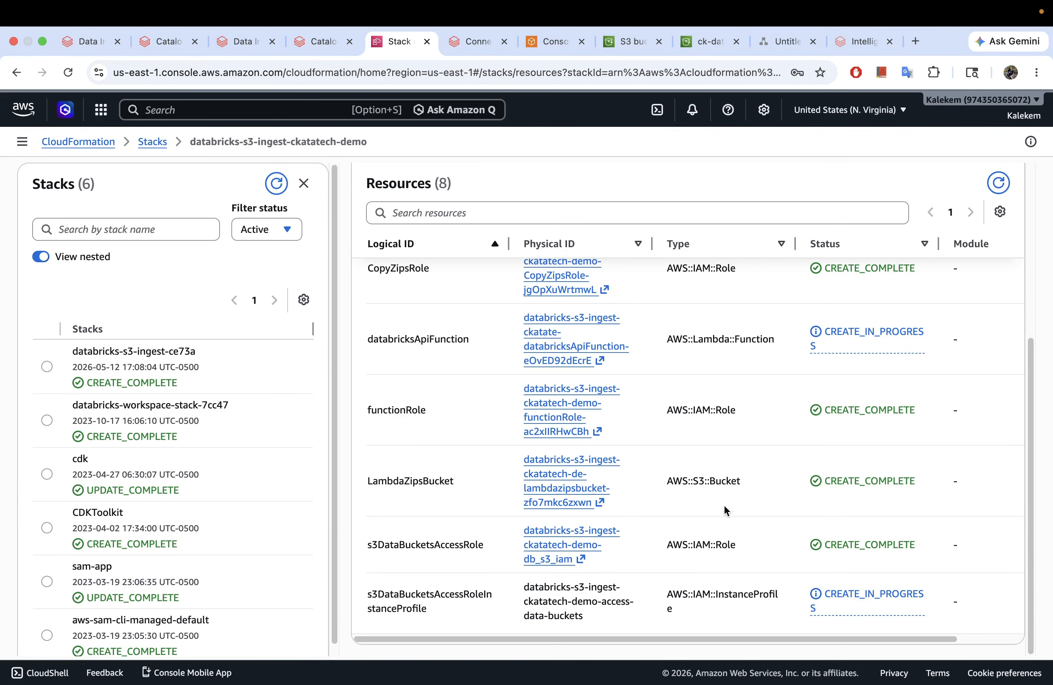
Step: Check the creation status of every resource in the databricks-s3-ingest-ckatatech-demo stack, from CopyZips down to updateTrustPolicy
scroll(740, 435, "up", 5)
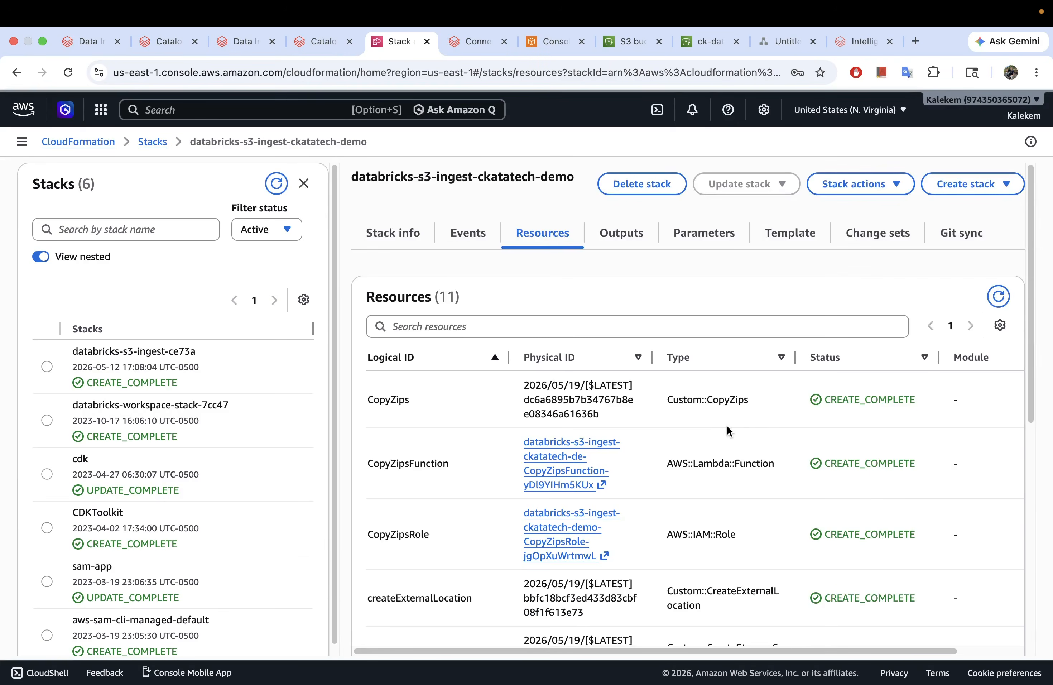
scroll(727, 426, "down", 10)
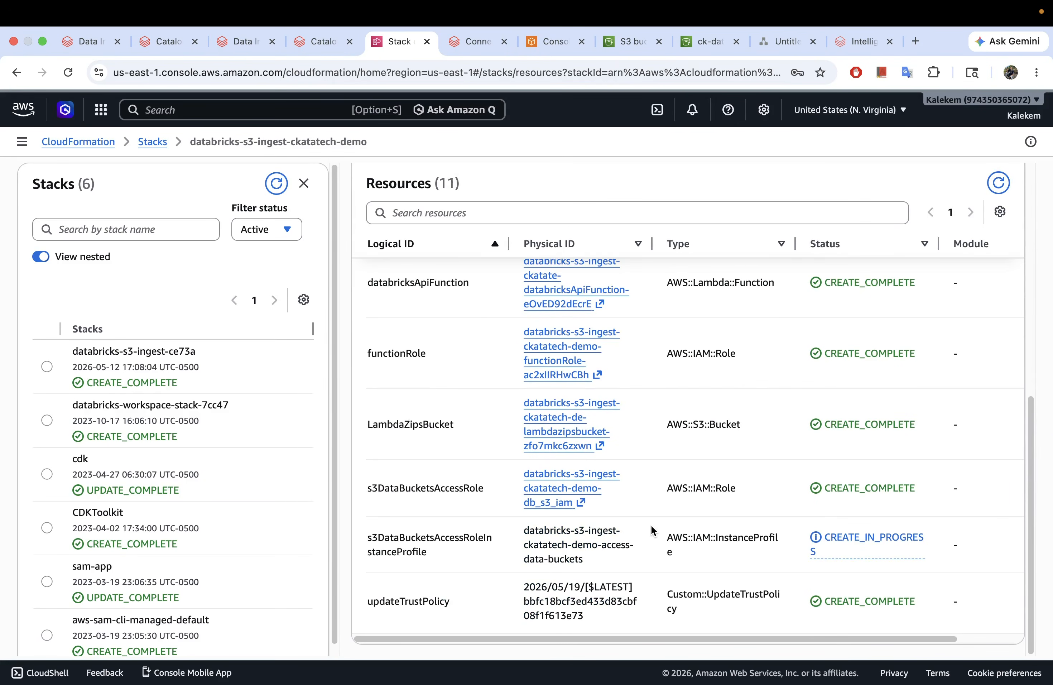
scroll(651, 524, "up", 10)
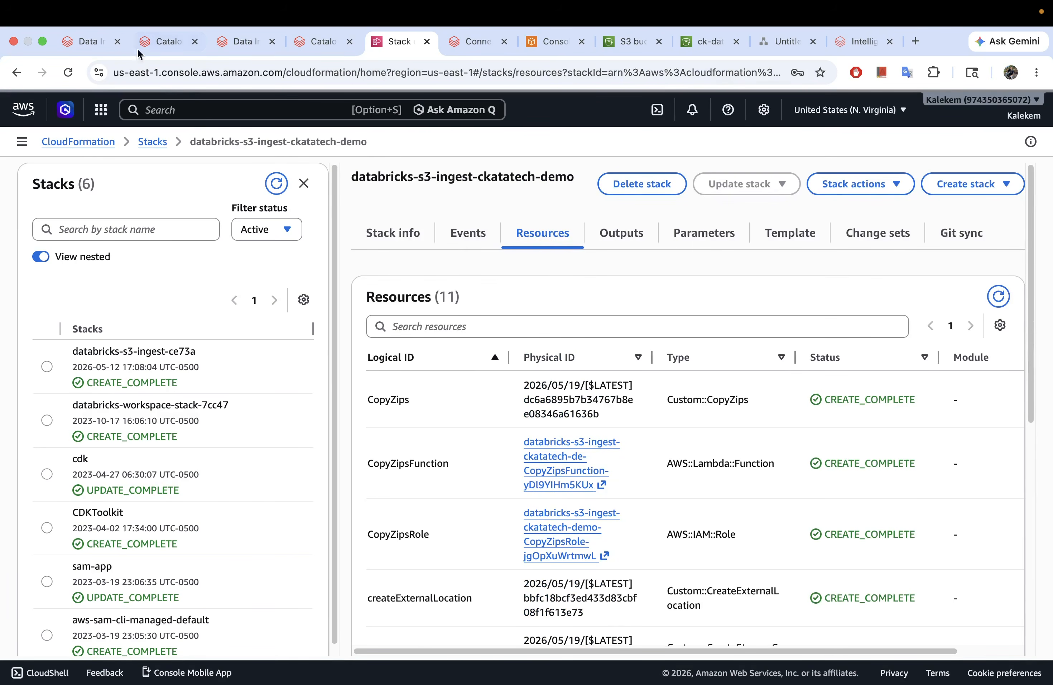
Step: Switch to Databricks and inspect the external location's full name, URL and credential, widening the columns as needed
left_click(159, 41)
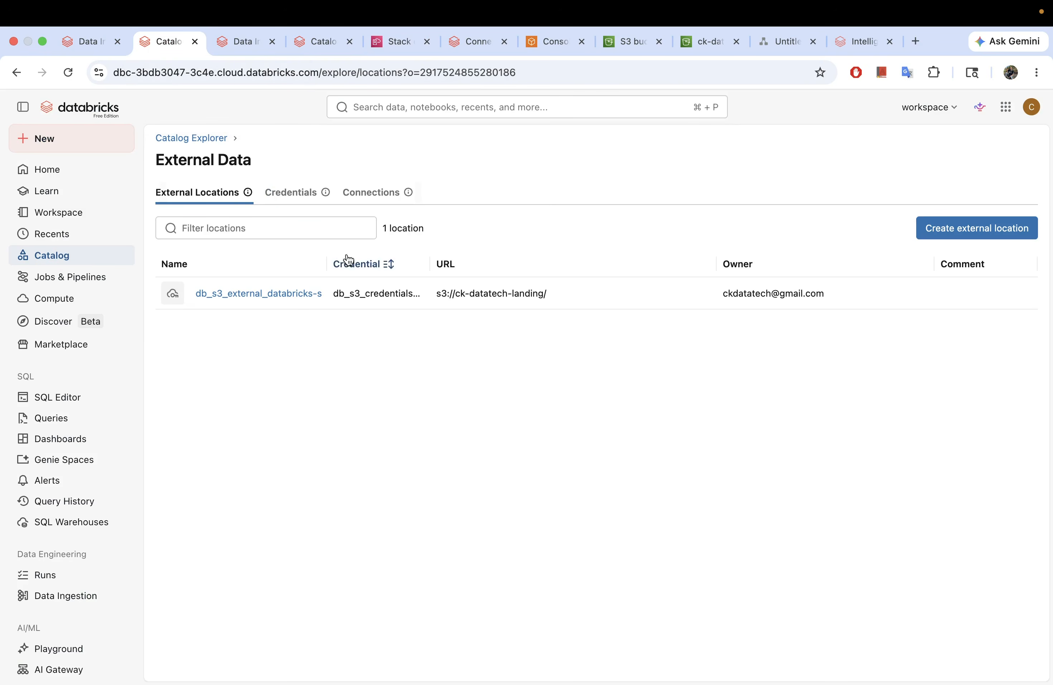
left_click_drag(324, 266, 631, 259)
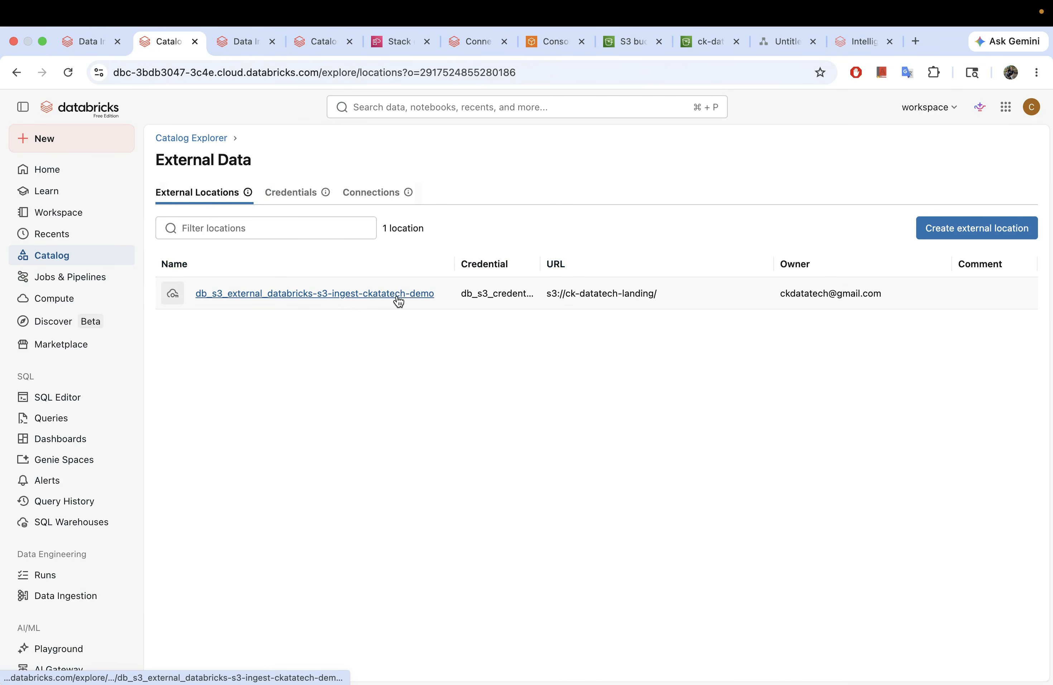
left_click_drag(671, 298, 556, 302)
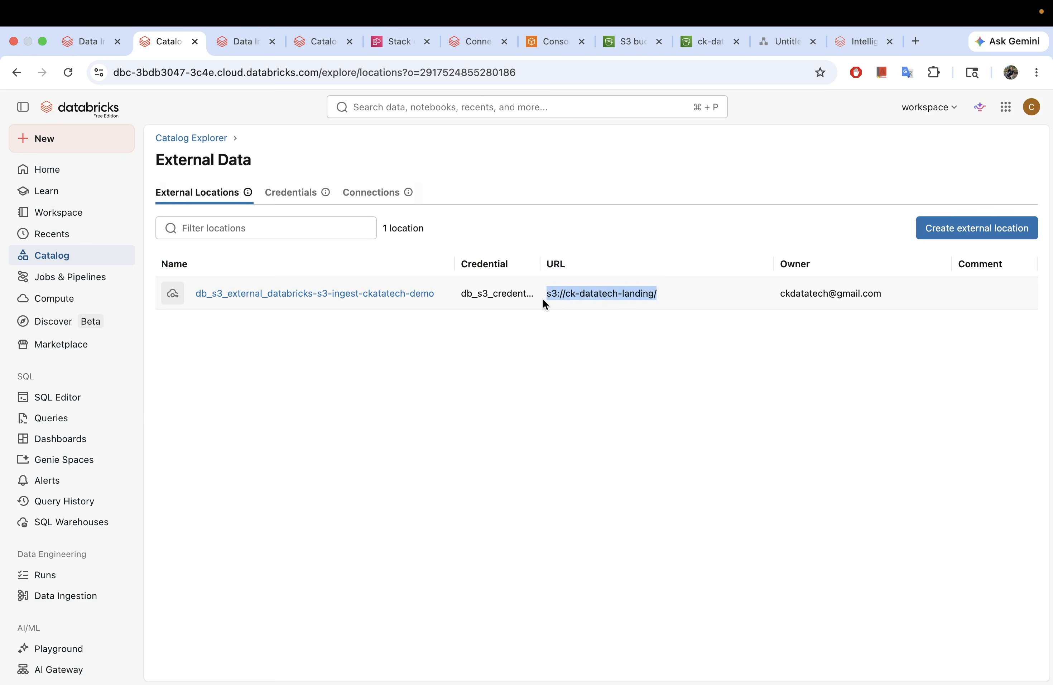
left_click(664, 338)
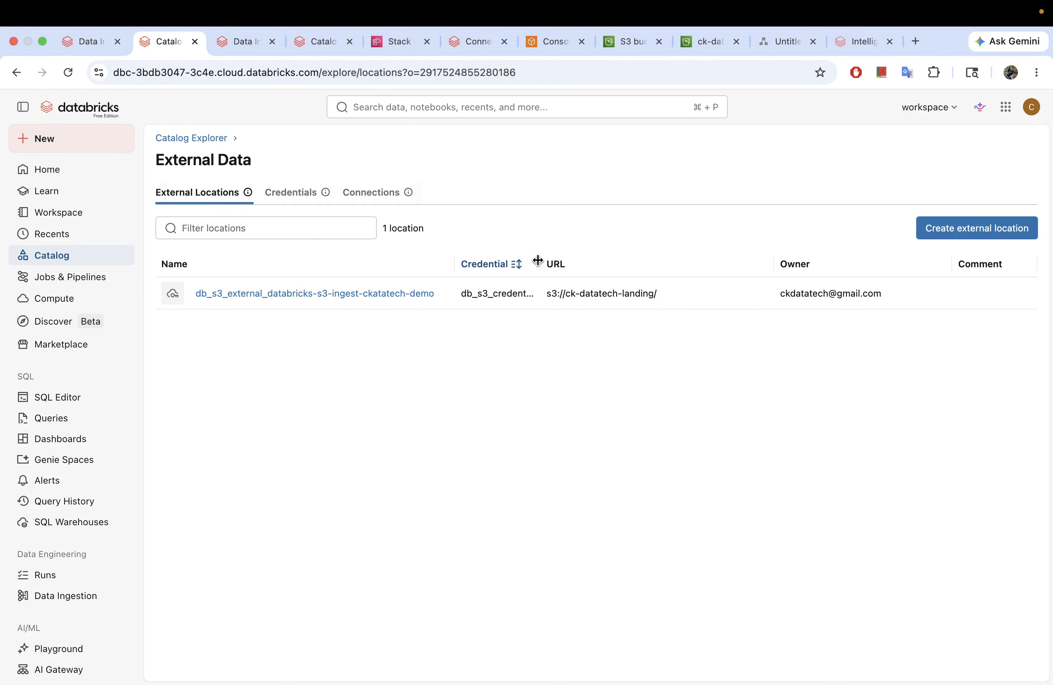
left_click_drag(539, 261, 733, 260)
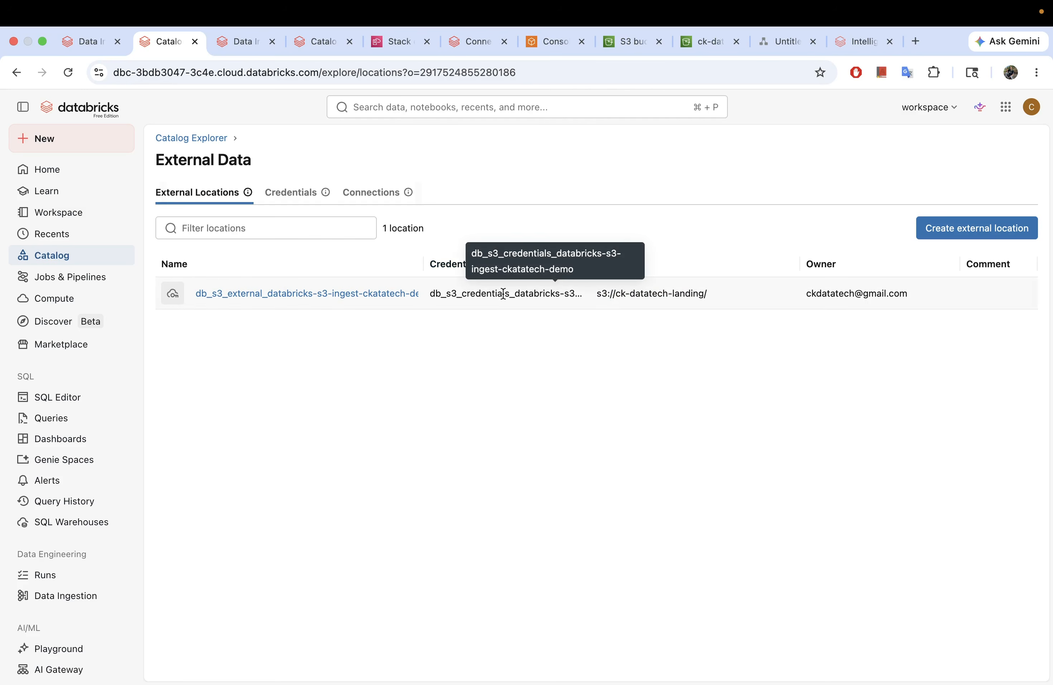
Step: Inspect the storage credential's full name, purpose, IAM role ARN and external ID in the External Data credentials list
left_click(291, 196)
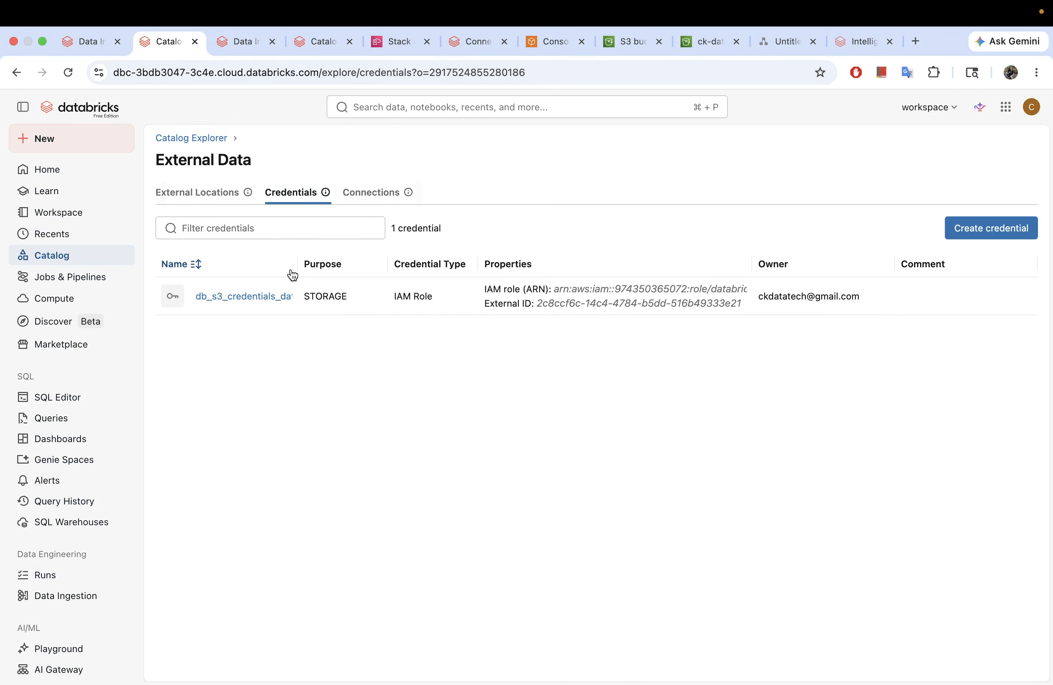
left_click_drag(297, 267, 510, 296)
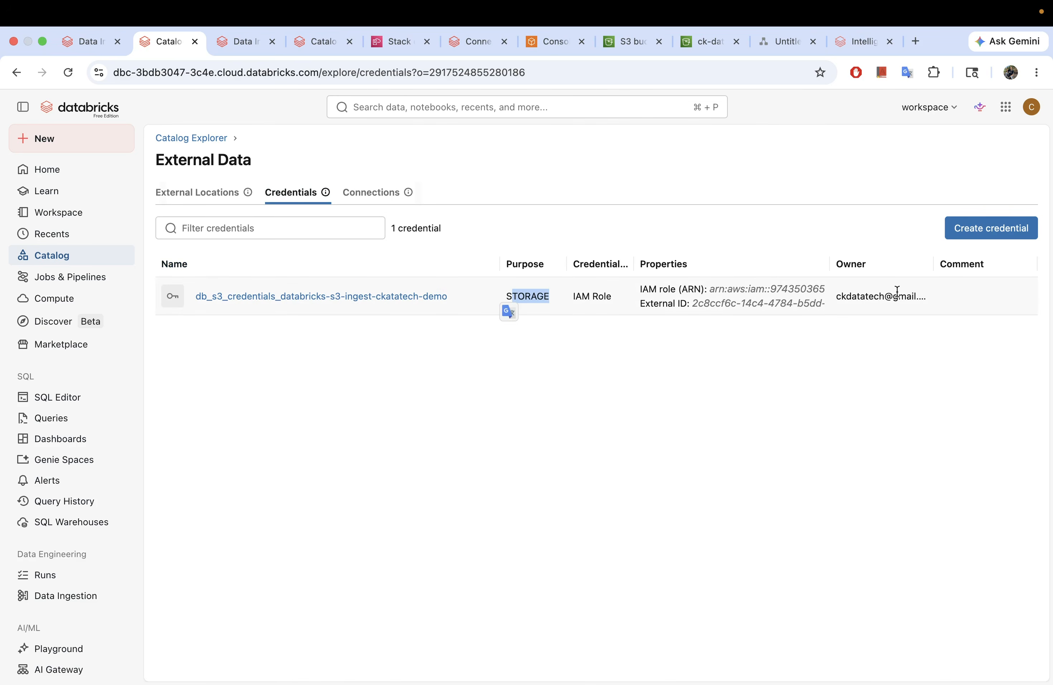
left_click(735, 303)
left_click_drag(834, 269, 948, 280)
left_click_drag(828, 304, 570, 287)
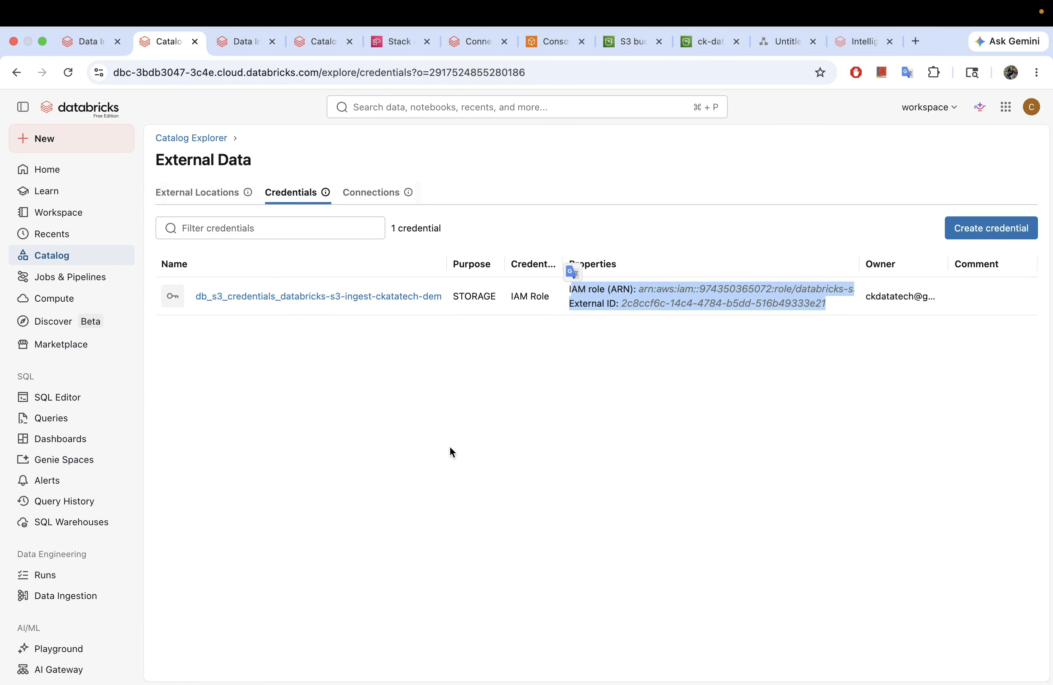
Step: Glance at the S3 bucket list, then return to the Databricks external locations and compare the location's credential and URL
left_click(610, 54)
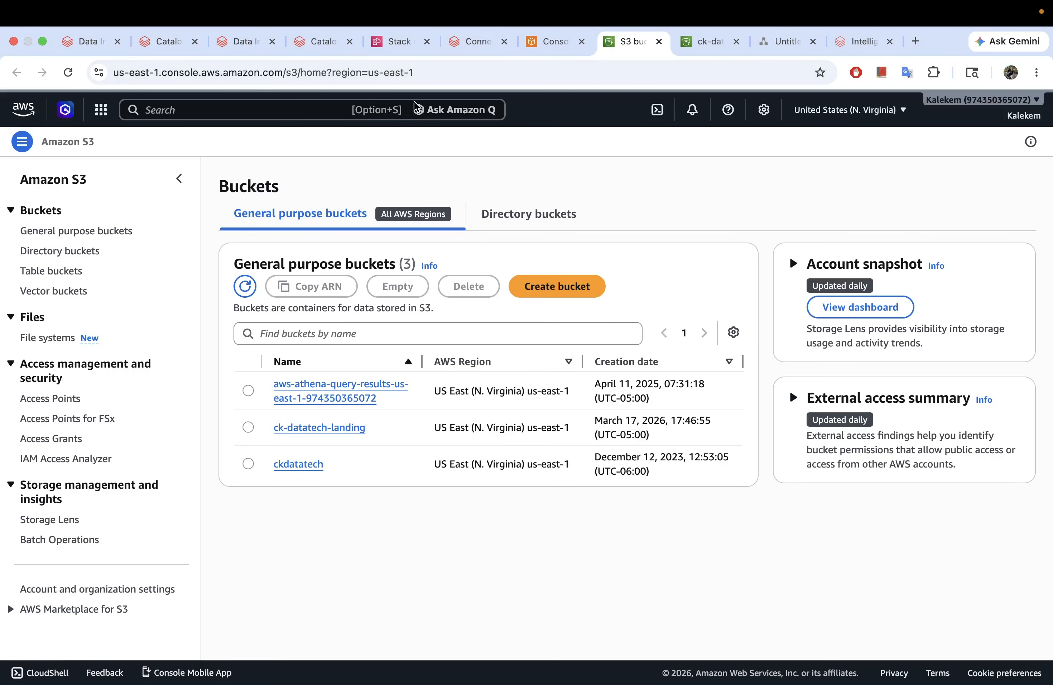
left_click(173, 40)
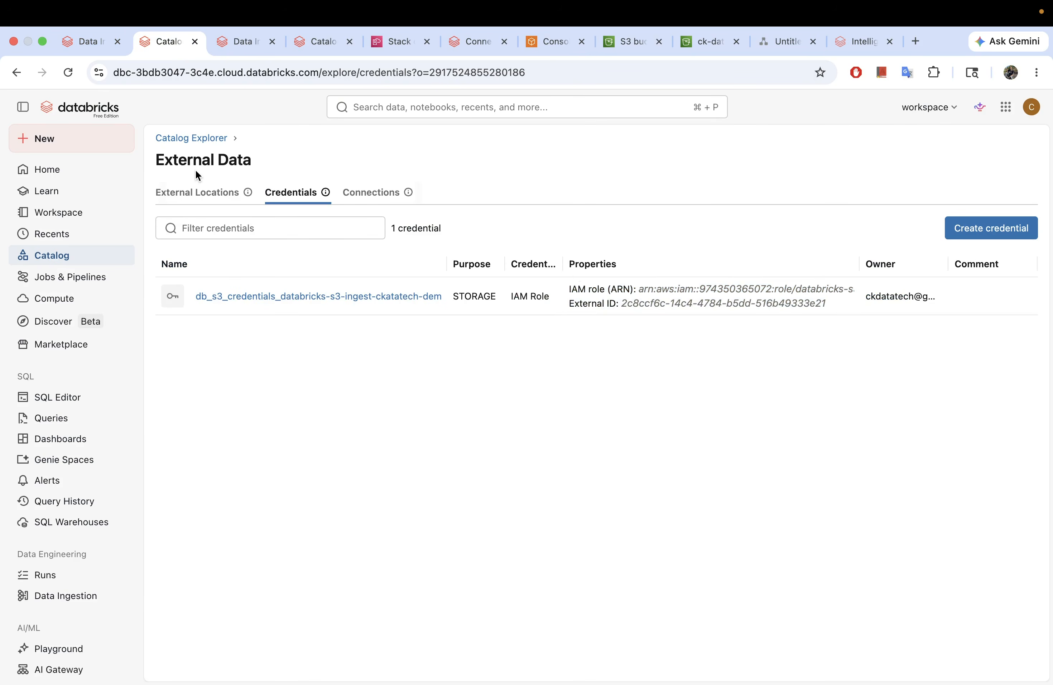
left_click(197, 192)
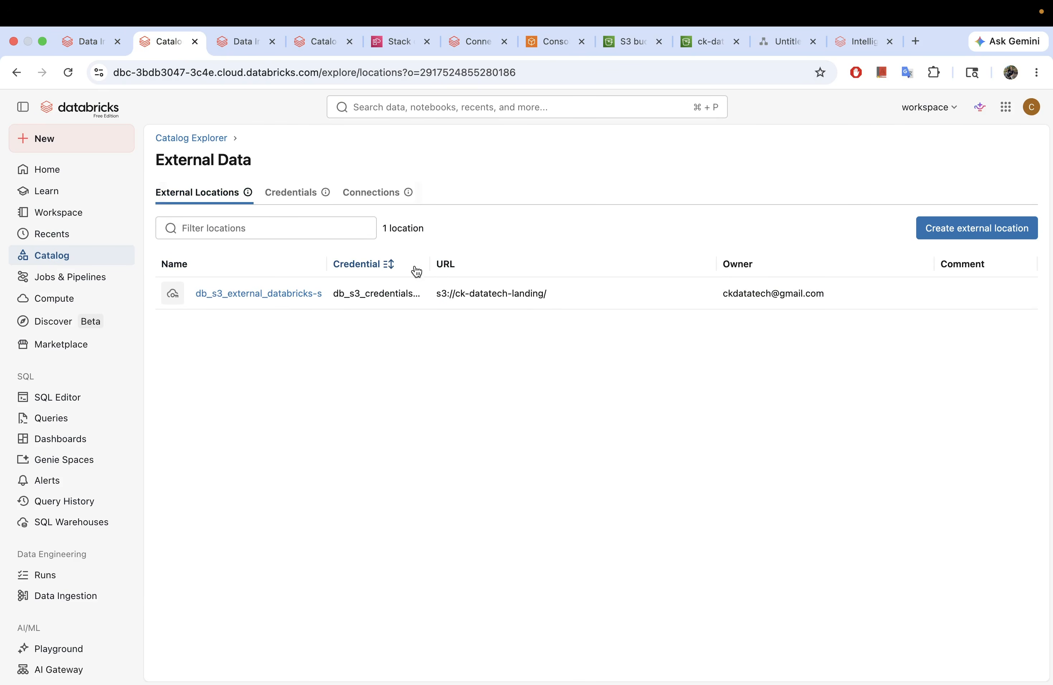
left_click_drag(430, 264, 458, 265)
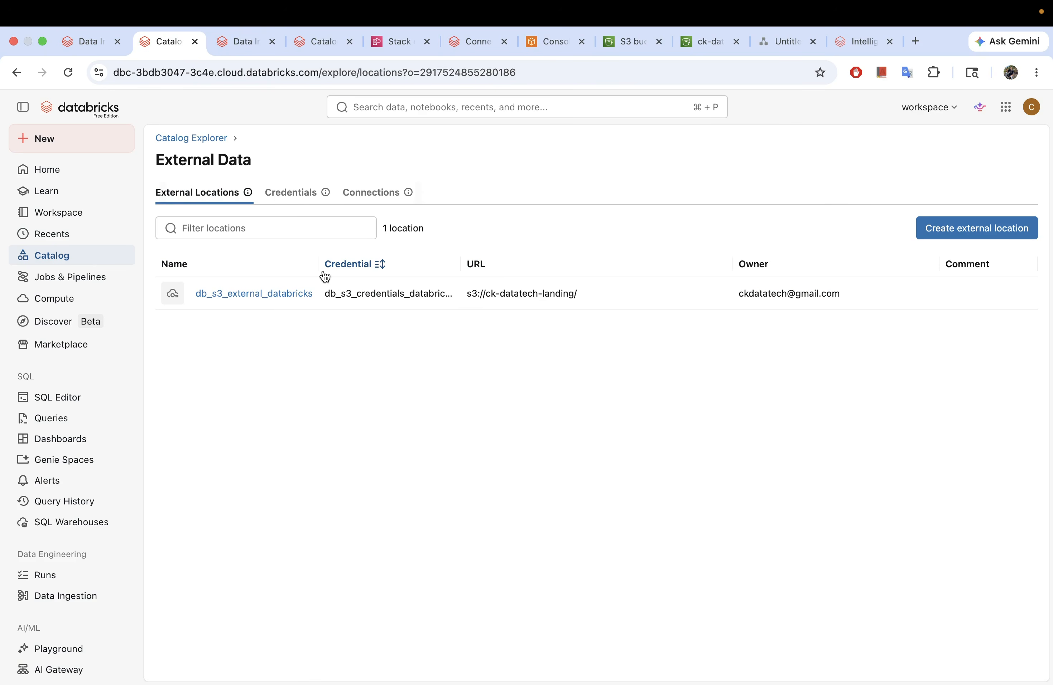
left_click_drag(324, 266, 353, 267)
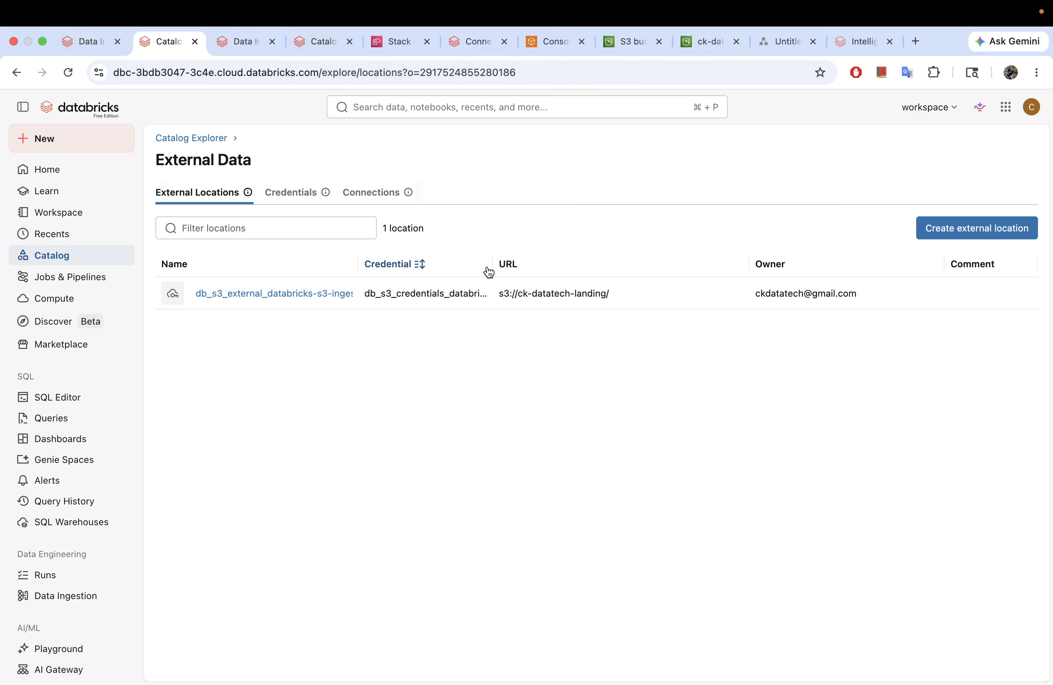
left_click_drag(489, 263, 512, 264)
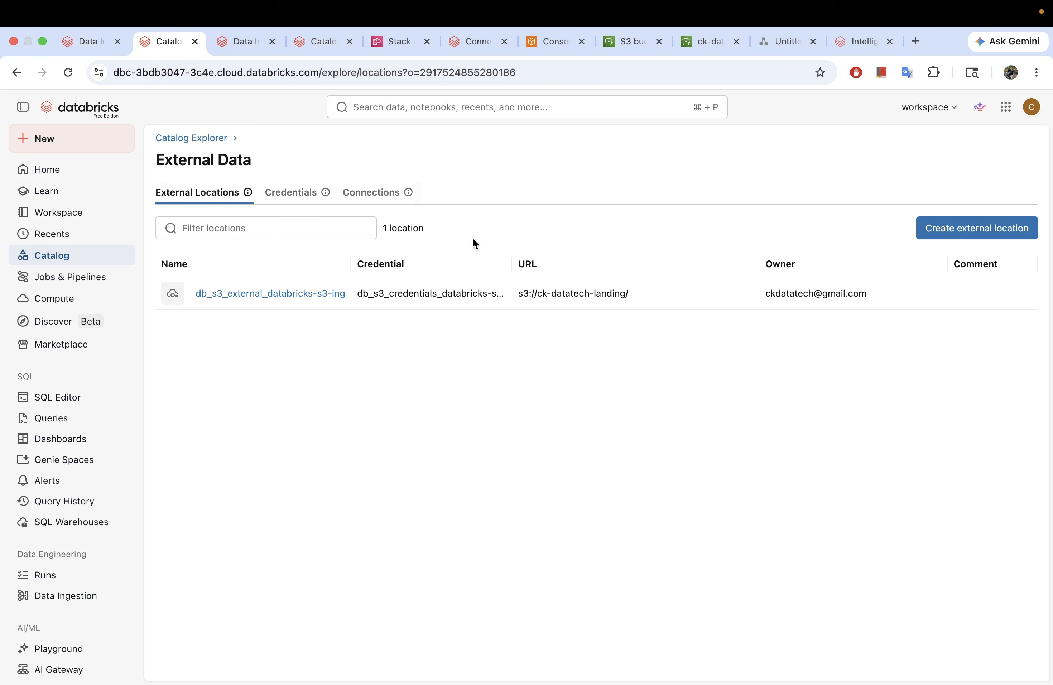
Step: Switch to the ck-datatech-landing bucket in S3 and look through its databricks/coingecko_data/load_date=2026-05-13 folders
left_click(688, 44)
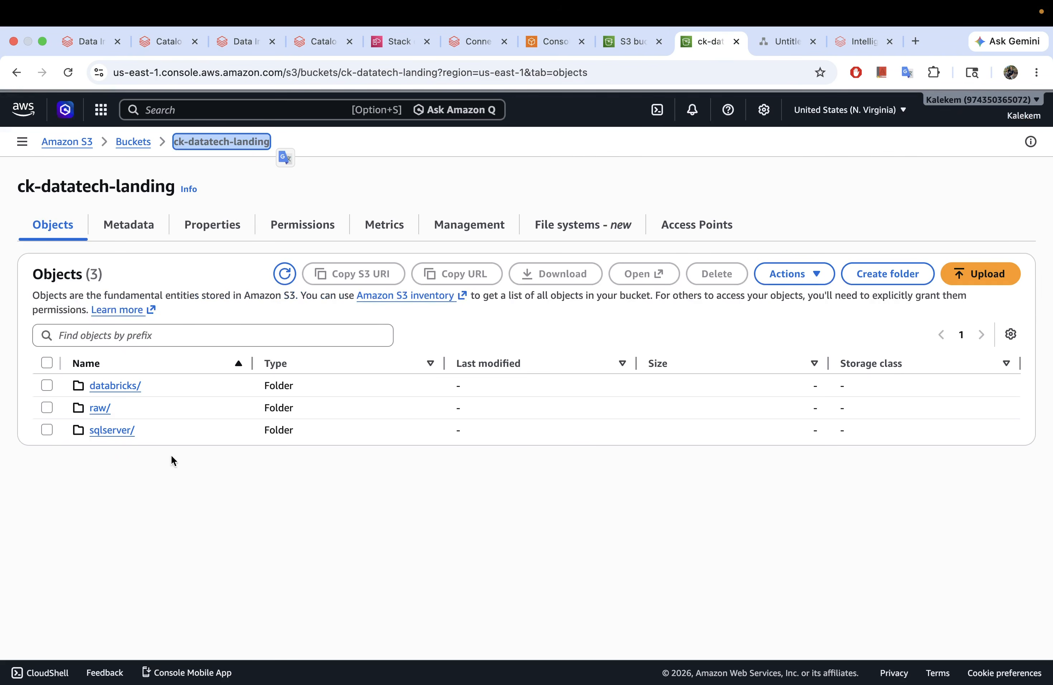
left_click(225, 149)
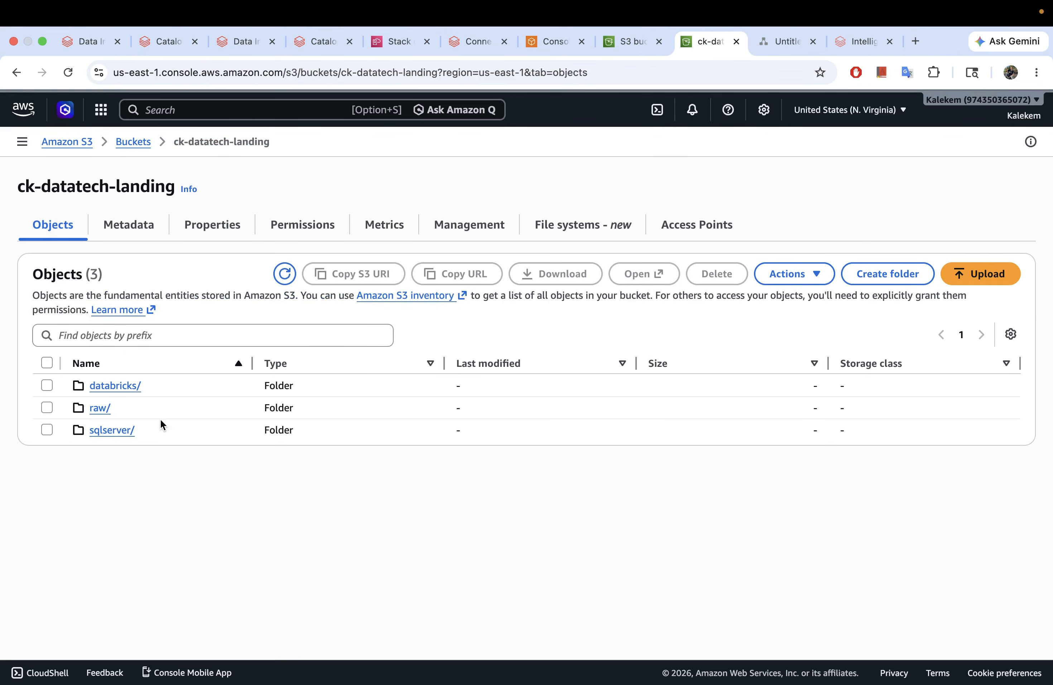
left_click(112, 386)
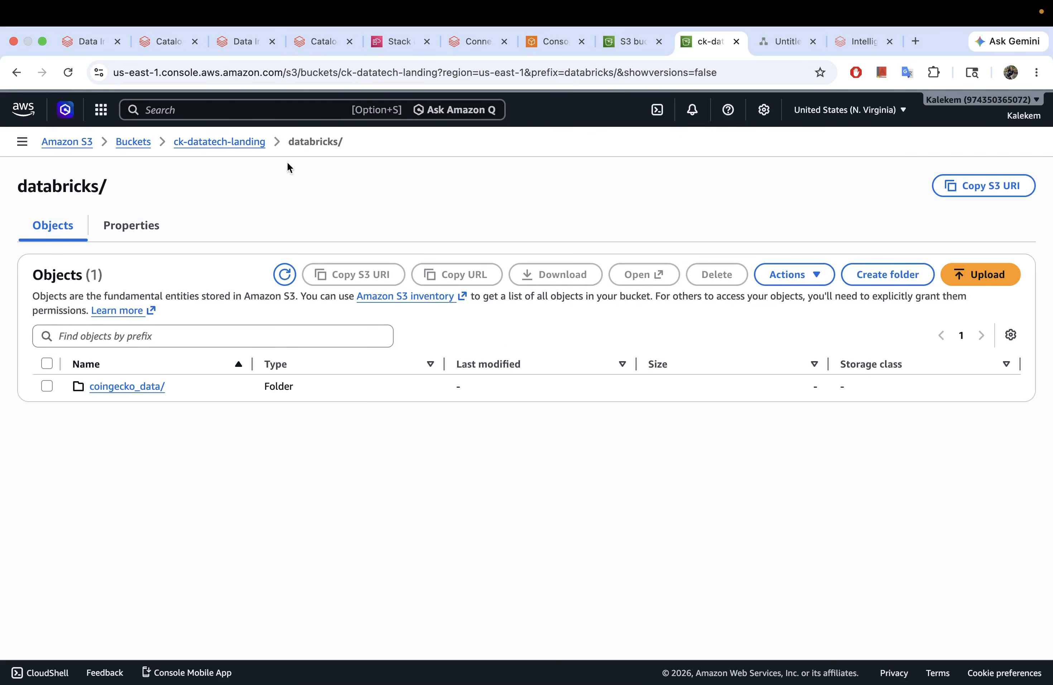
left_click(143, 387)
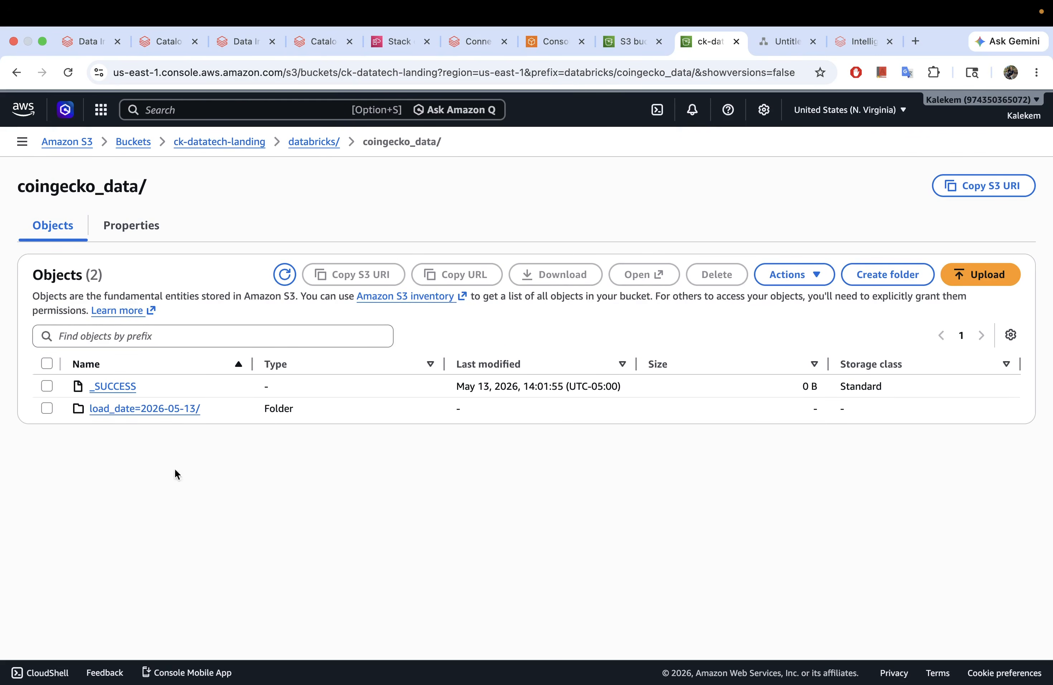
left_click(150, 411)
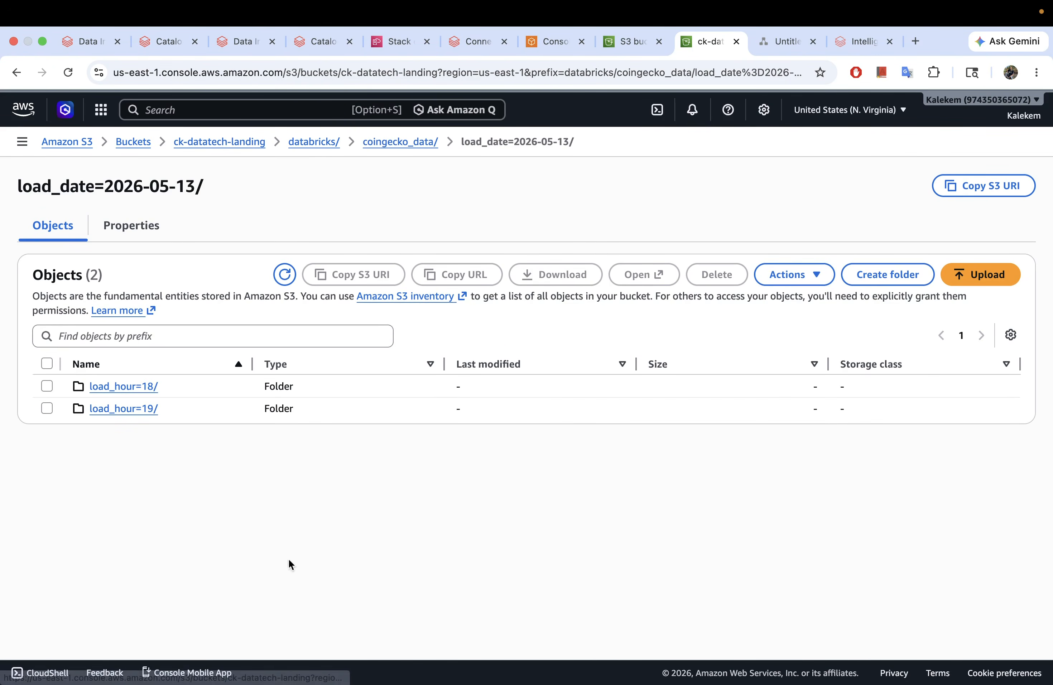
left_click(320, 145)
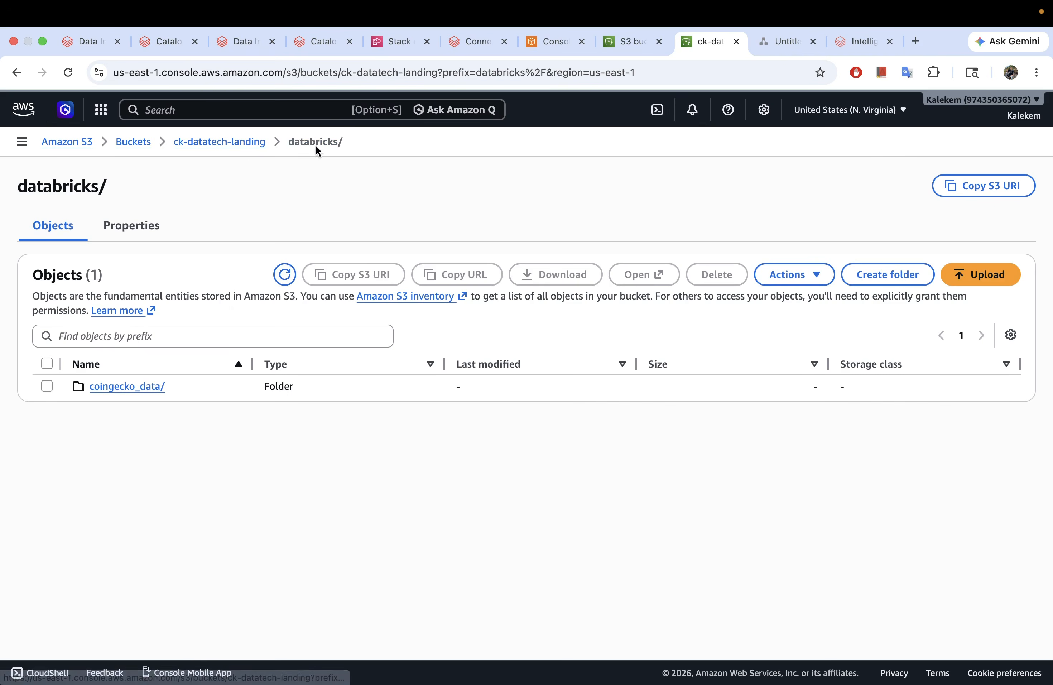
Step: Create a folder named demo inside the databricks folder of the ck-datatech-landing bucket, without specifying an encryption key
left_click(239, 142)
left_click(112, 385)
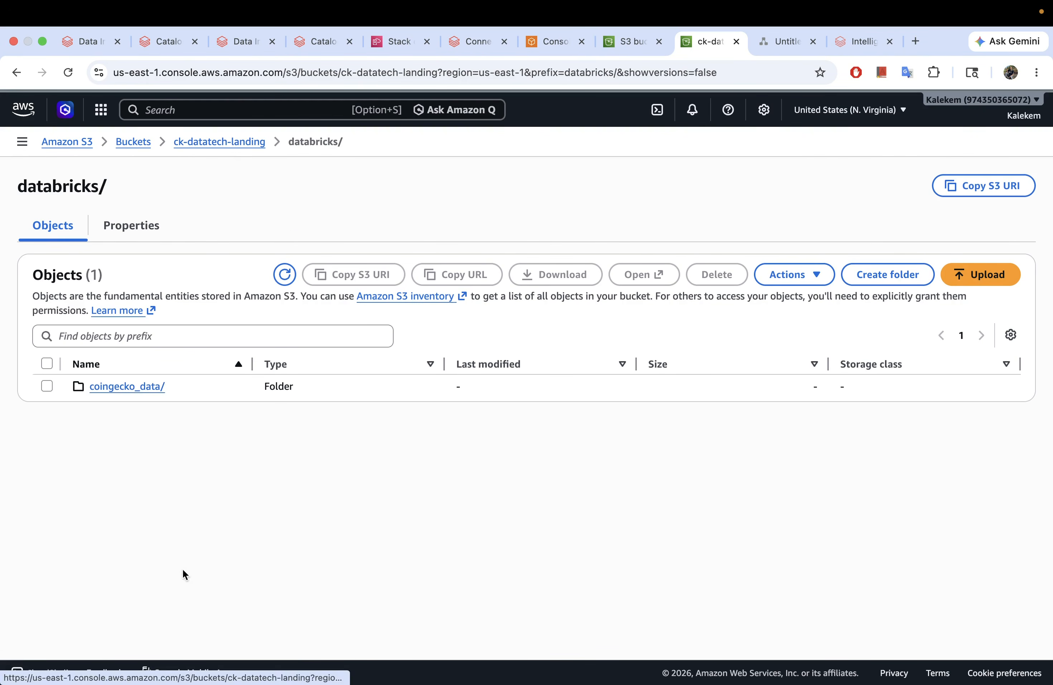
left_click(887, 275)
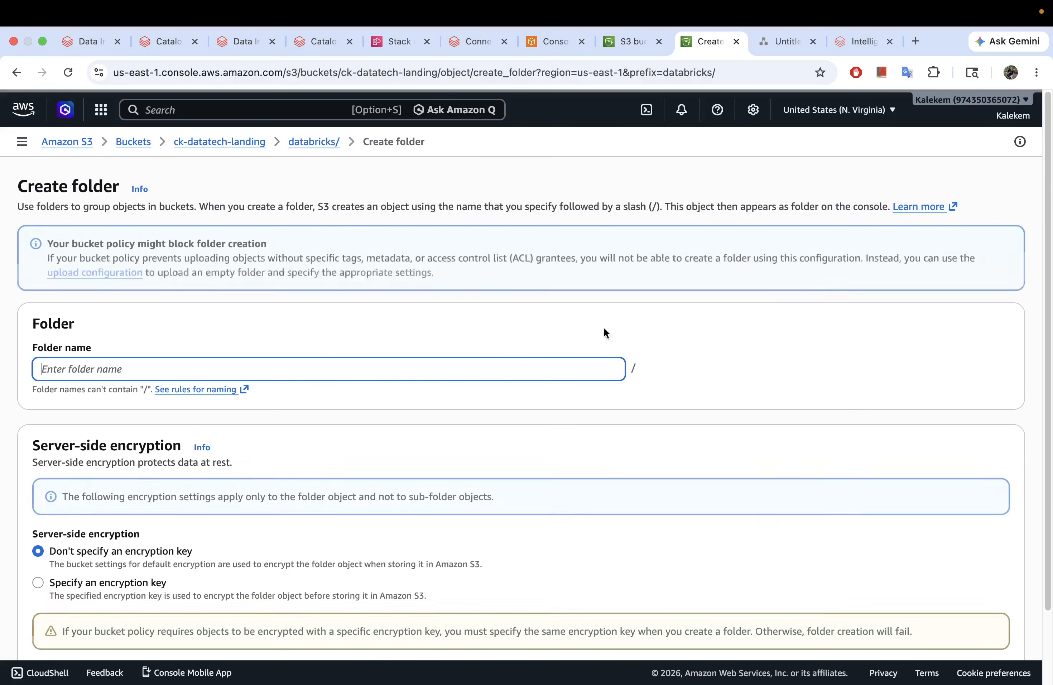
type("demo")
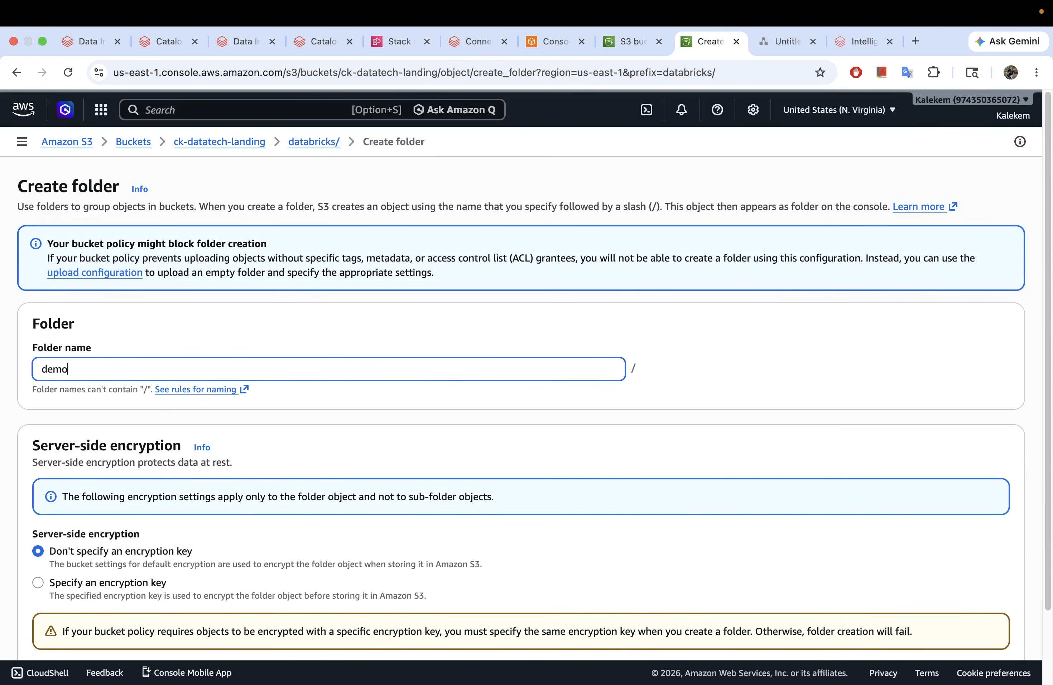
scroll(500, 375, "down", 2)
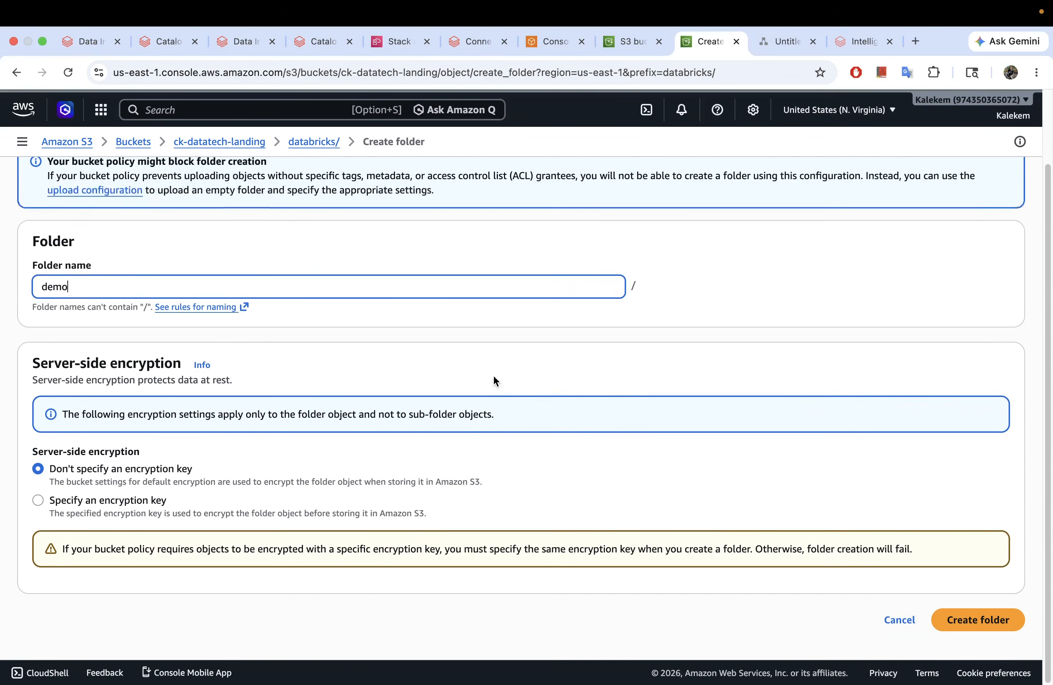
left_click(959, 619)
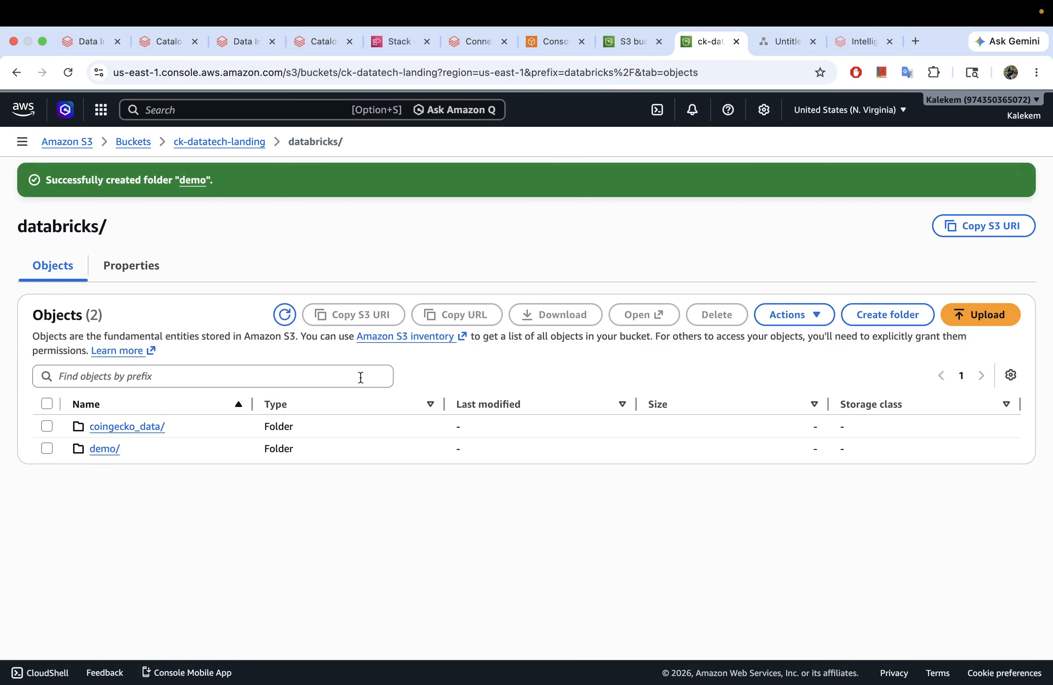
Step: Upload products_v1.csv from Downloads into the databricks/demo folder and open the uploaded object's details
left_click(107, 450)
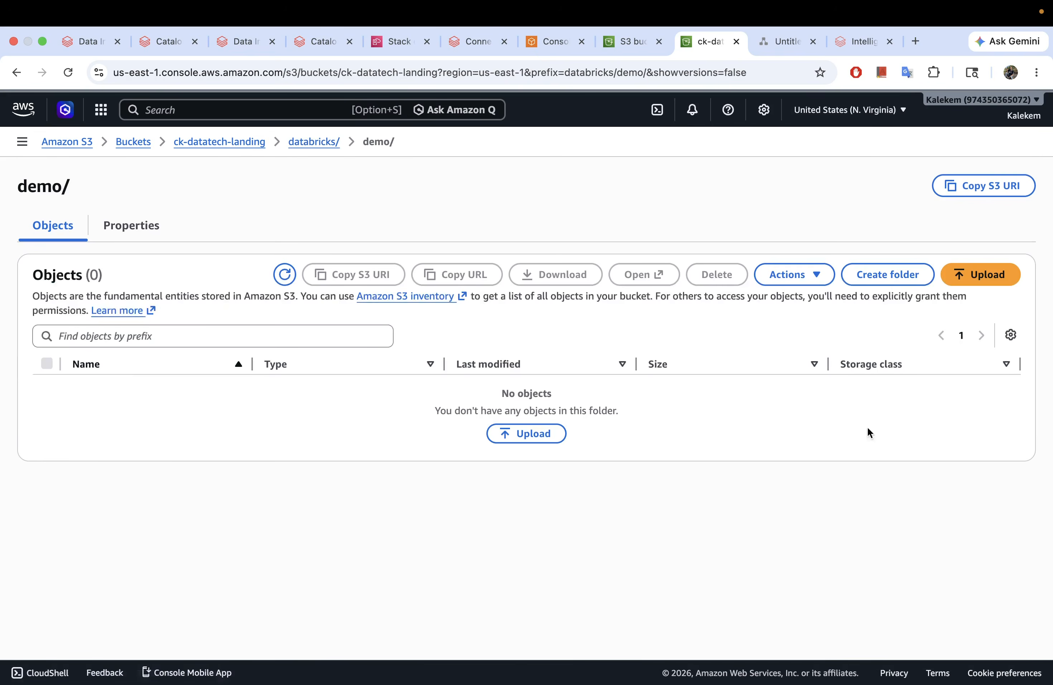
left_click(545, 436)
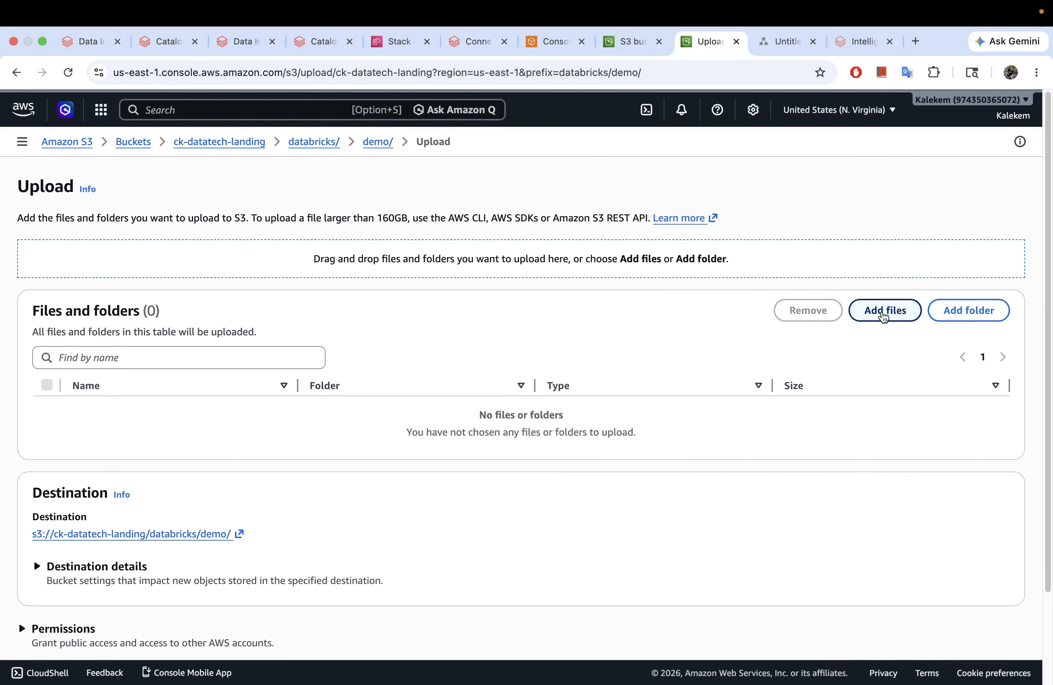
left_click(882, 317)
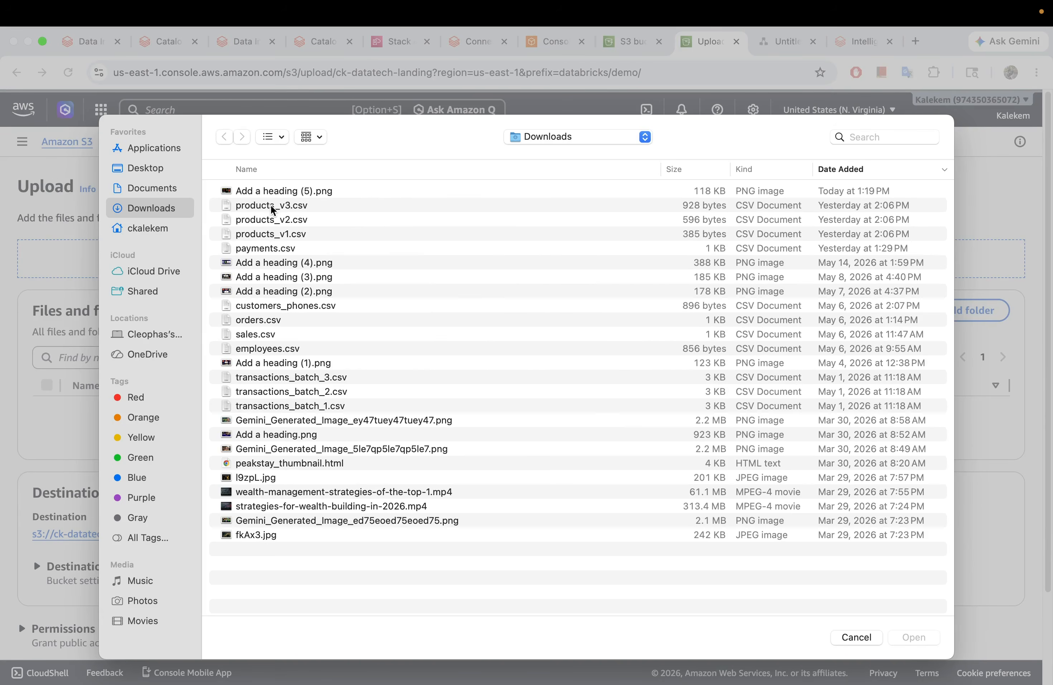
double_click(270, 234)
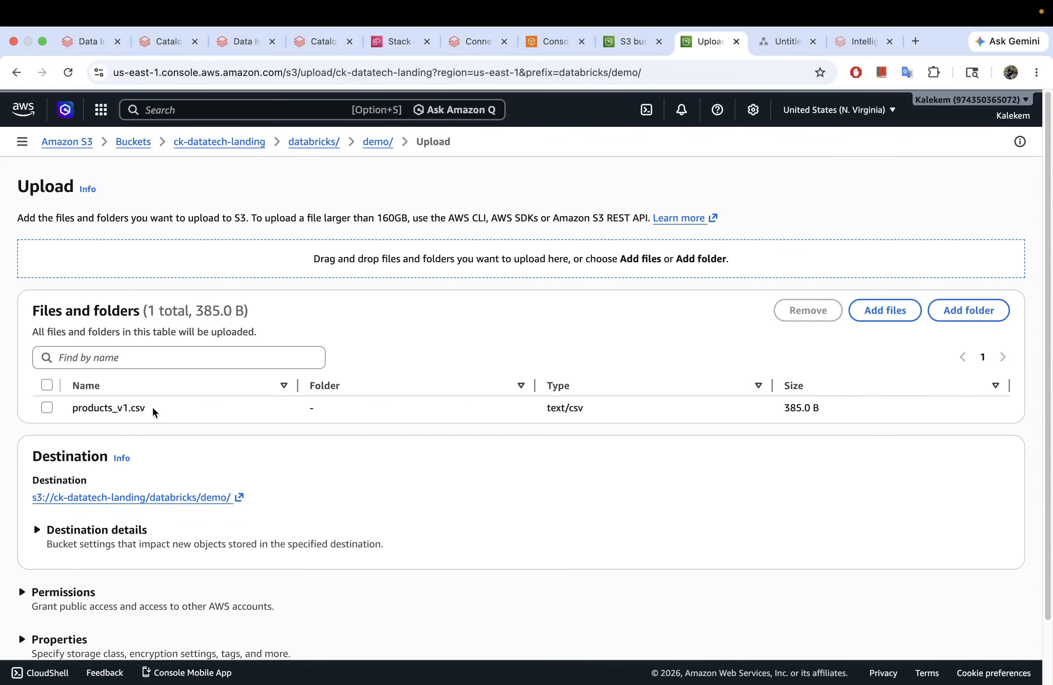
scroll(350, 375, "down", 2)
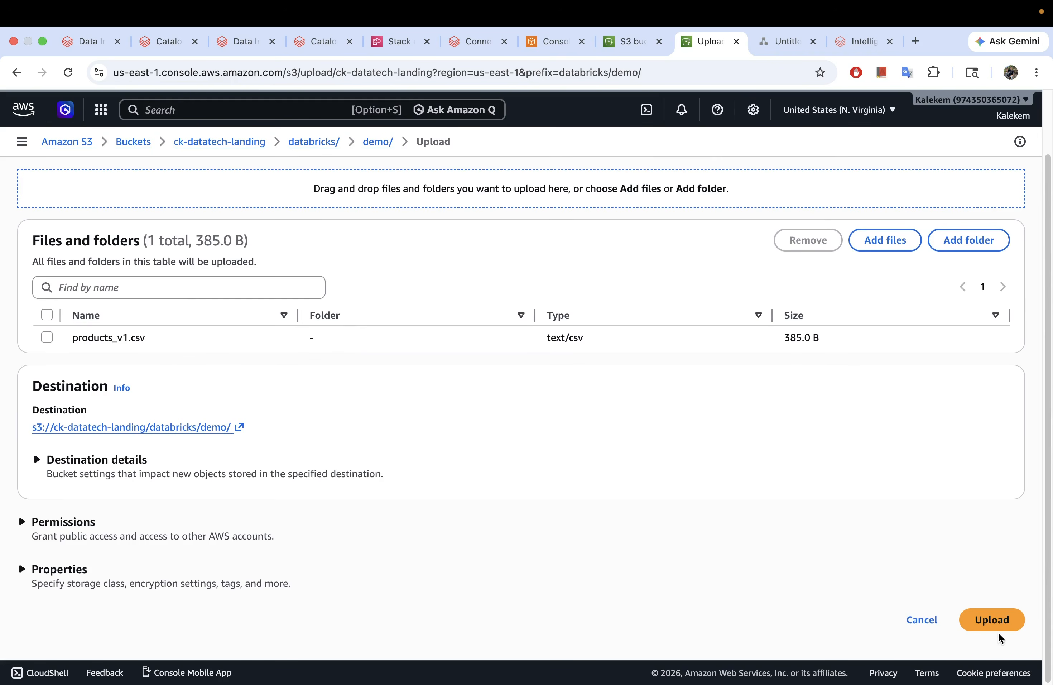
left_click(993, 622)
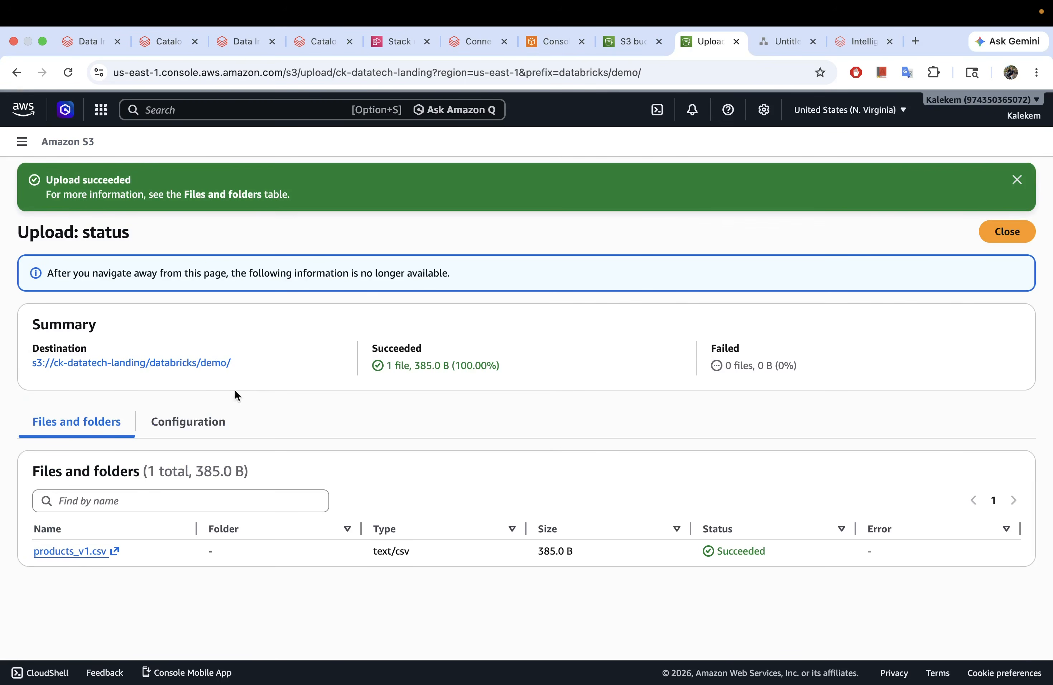
left_click(71, 551)
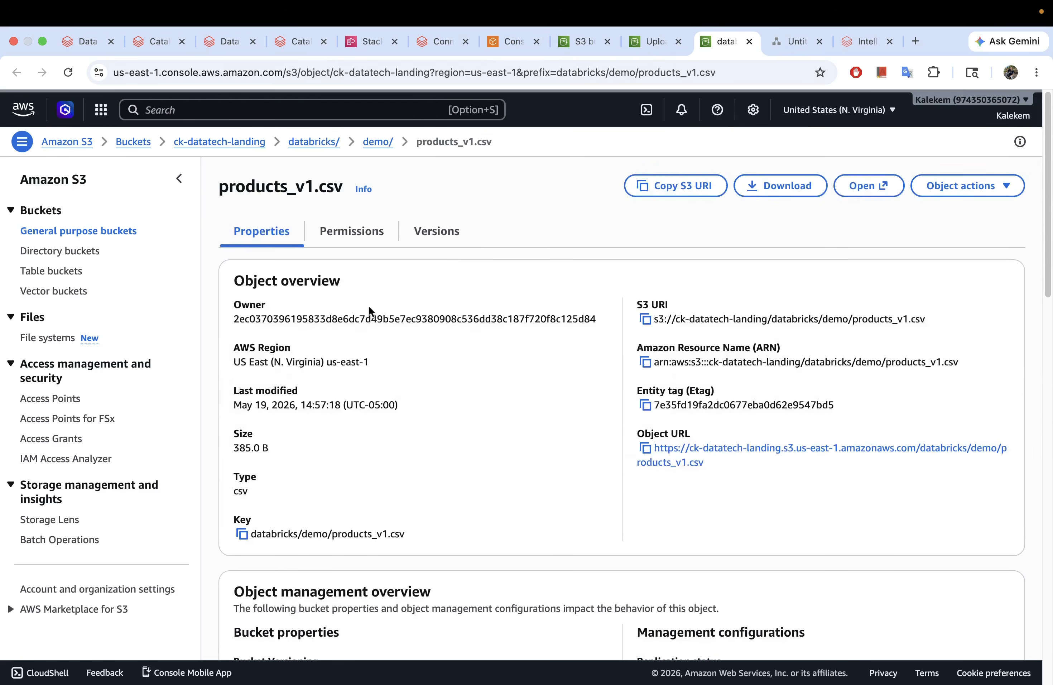
Step: Download products_v1.csv from S3, open the downloaded copy to look over its product table, and close it
left_click(777, 186)
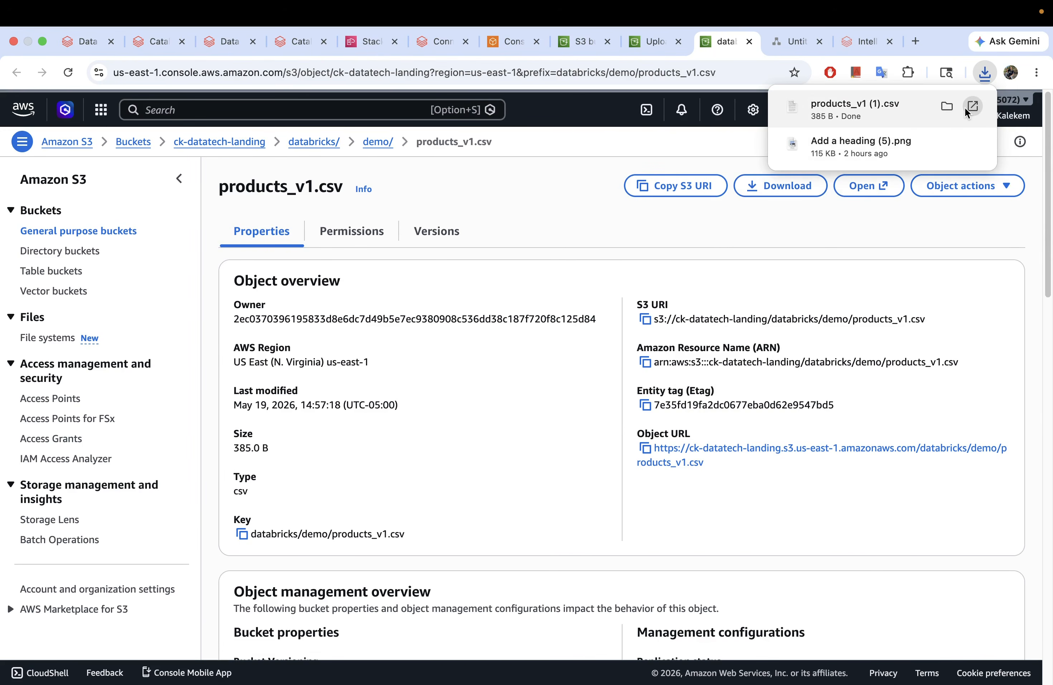
left_click(970, 107)
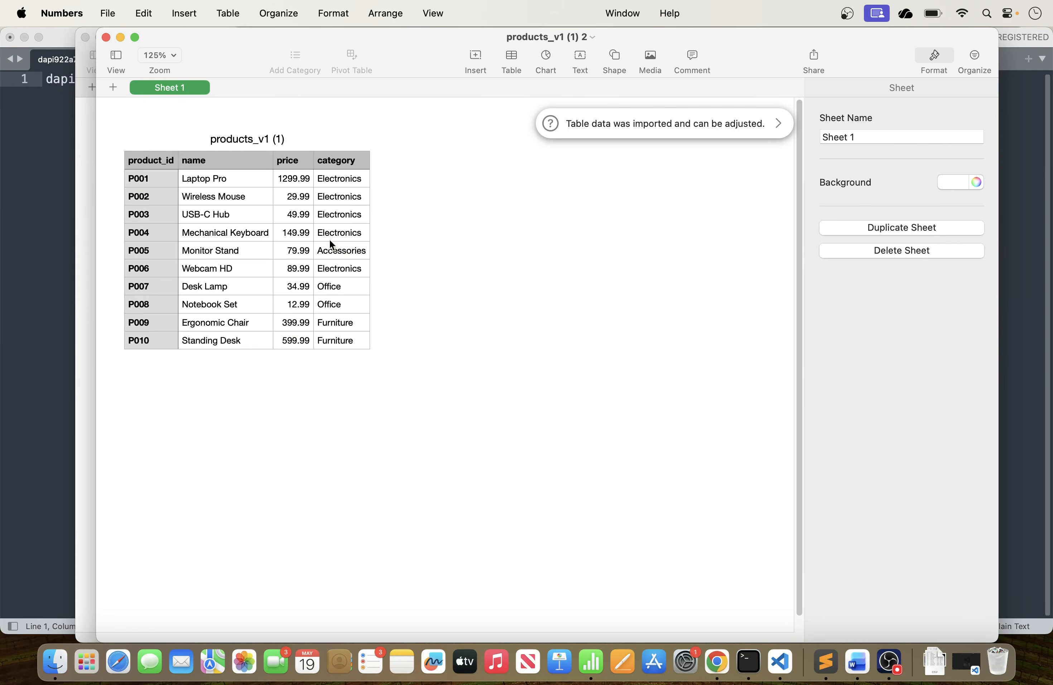
left_click(107, 38)
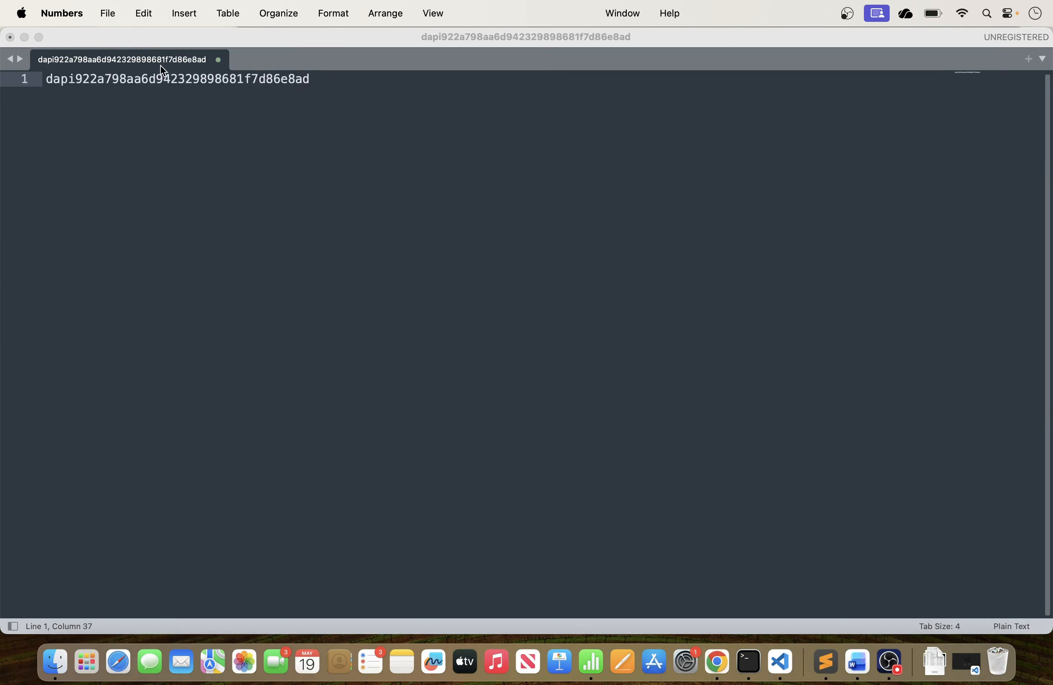
Step: Close the text file holding the access token without saving it, and switch back to the S3 object in Chrome
left_click(10, 37)
left_click(533, 391)
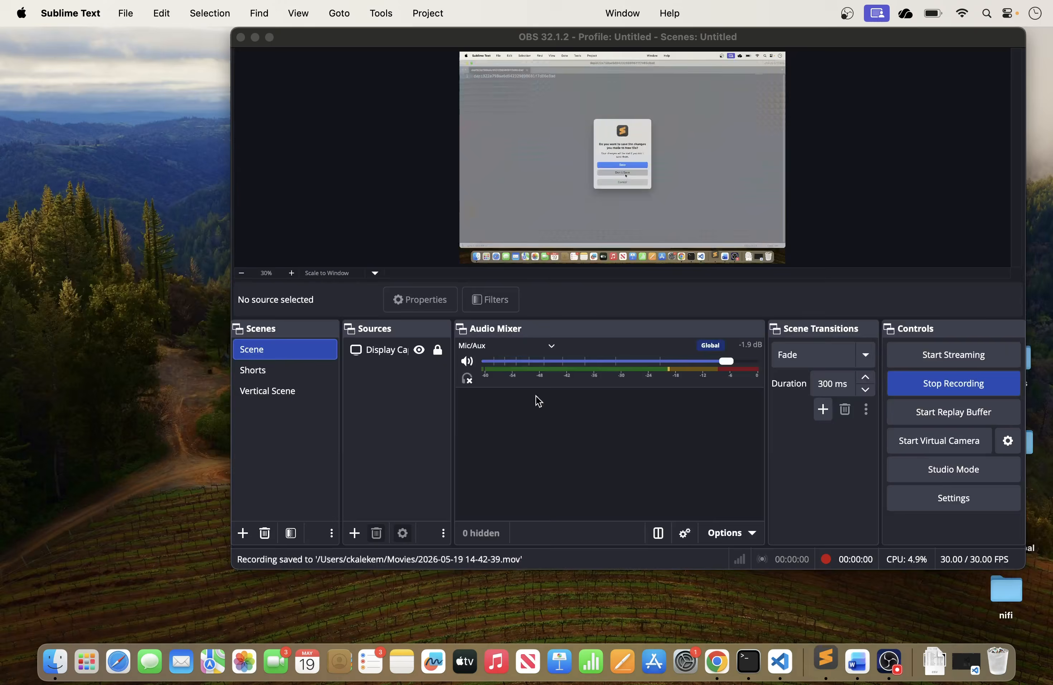
left_click(255, 37)
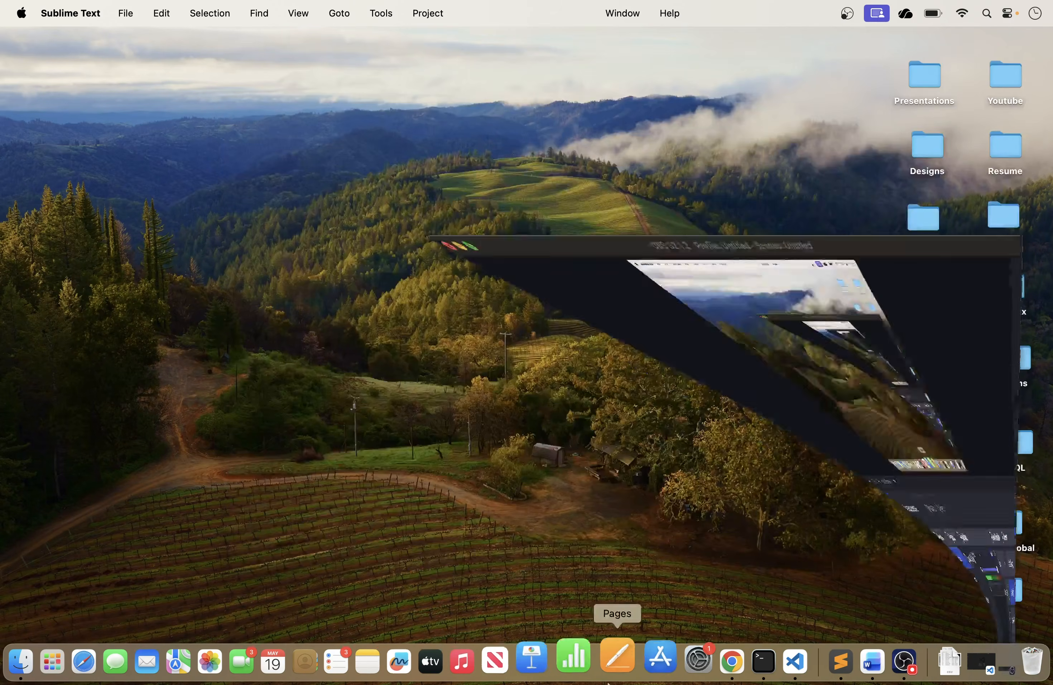
left_click(717, 662)
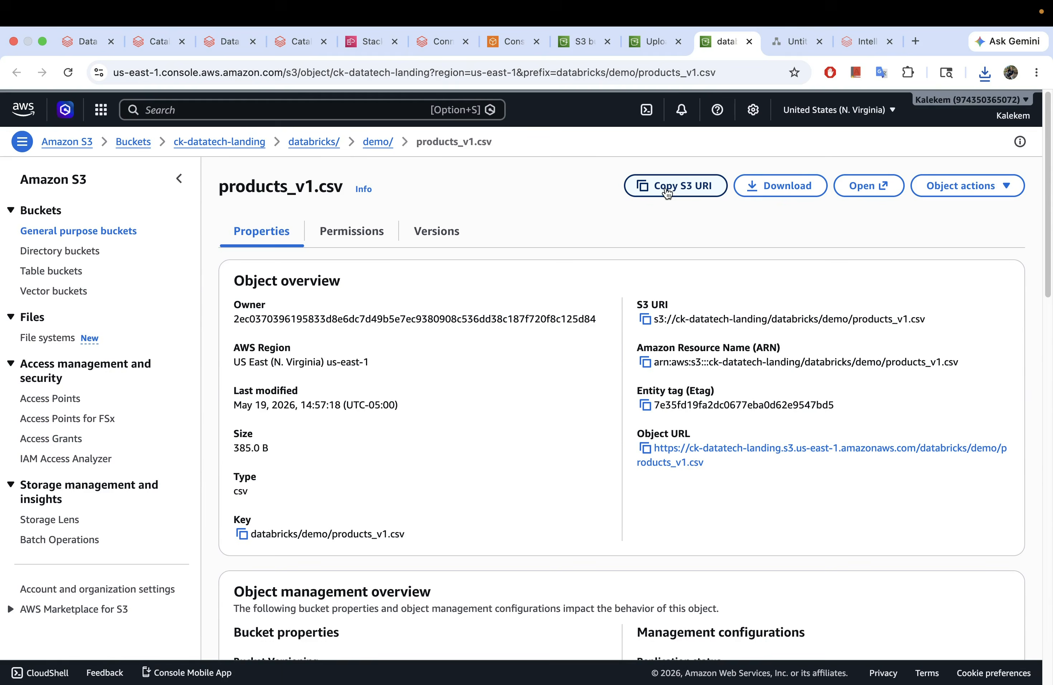
Step: Copy the S3 URI of products_v1.csv and open the Databricks SQL Editor in a new browser tab
left_click(692, 190)
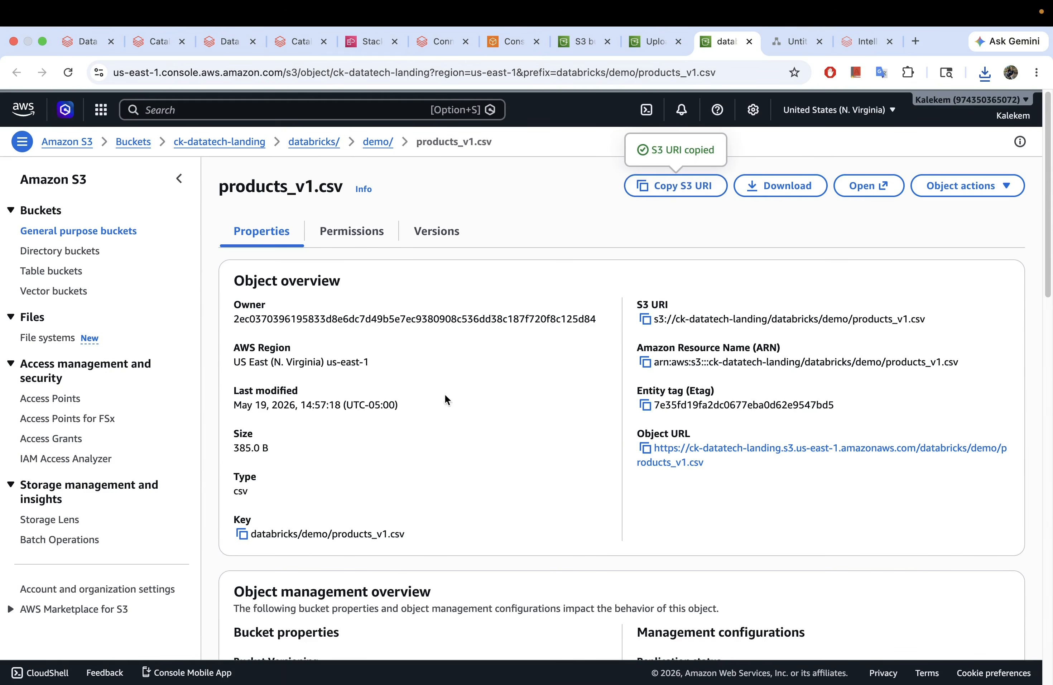
left_click(289, 45)
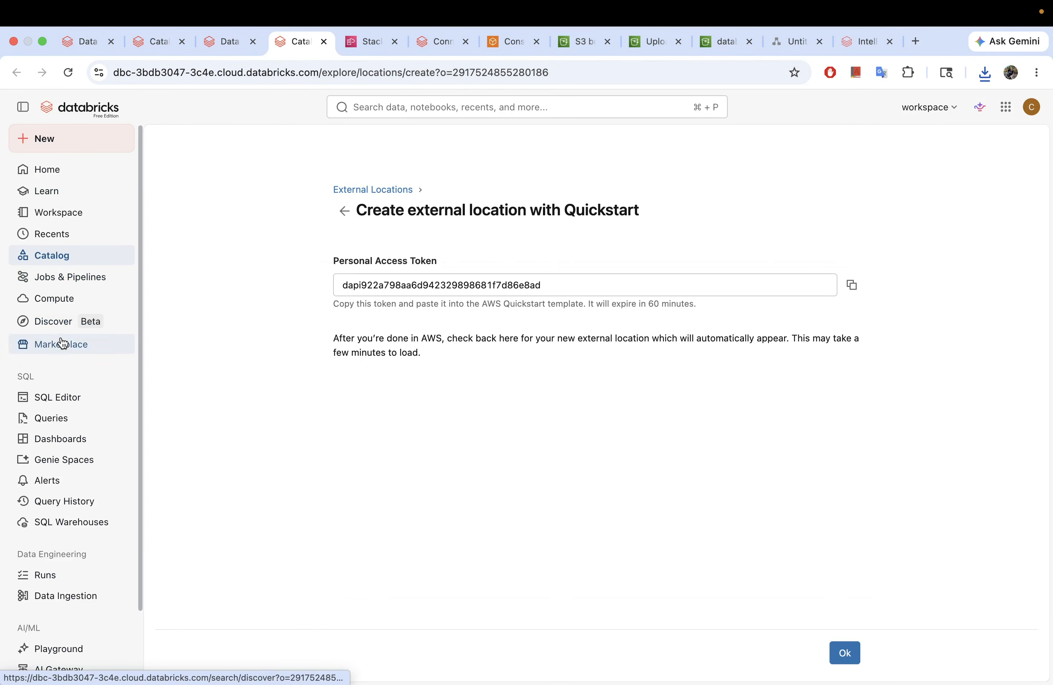
right_click(79, 408)
left_click(138, 409)
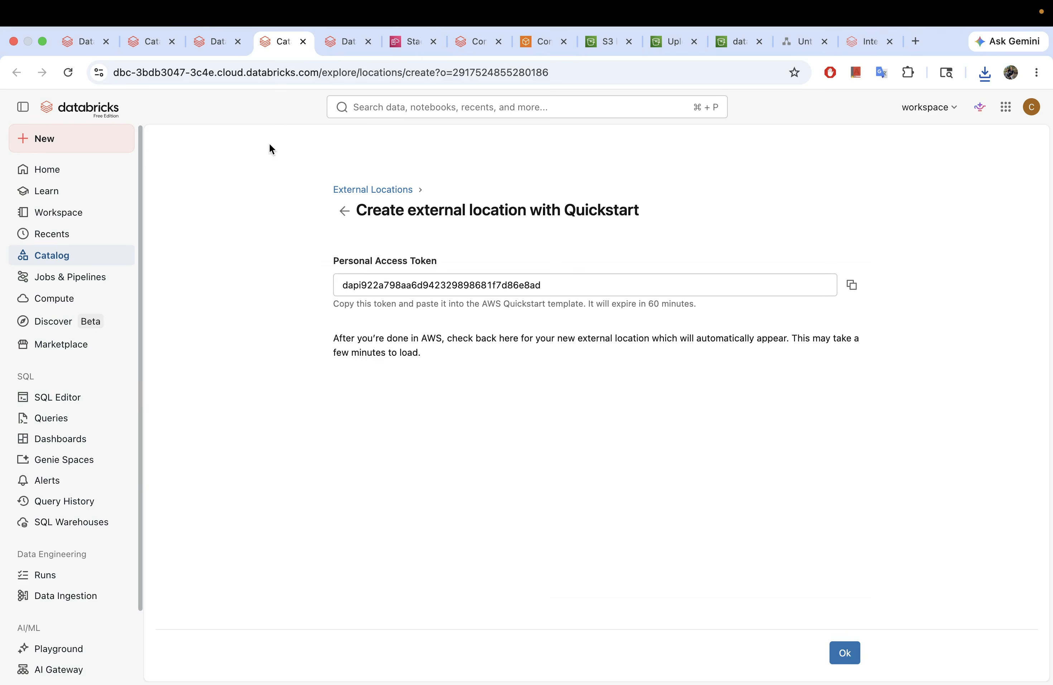
left_click(341, 47)
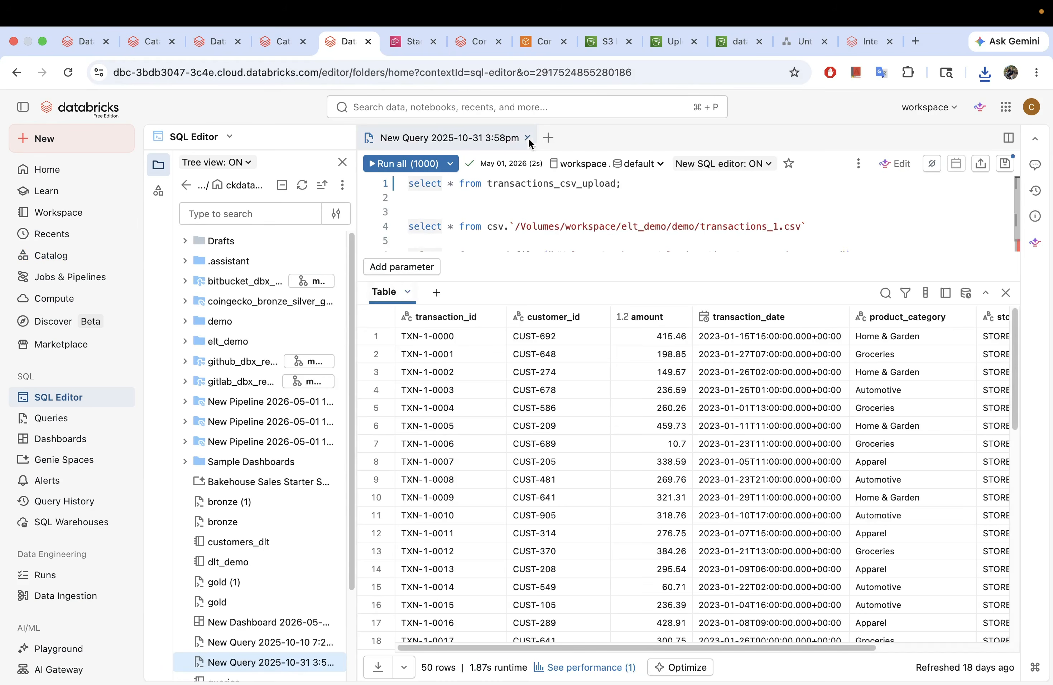
Step: Close the open query, create a new blank query, and enlarge its editing area by hiding the workspace file tree
left_click(528, 138)
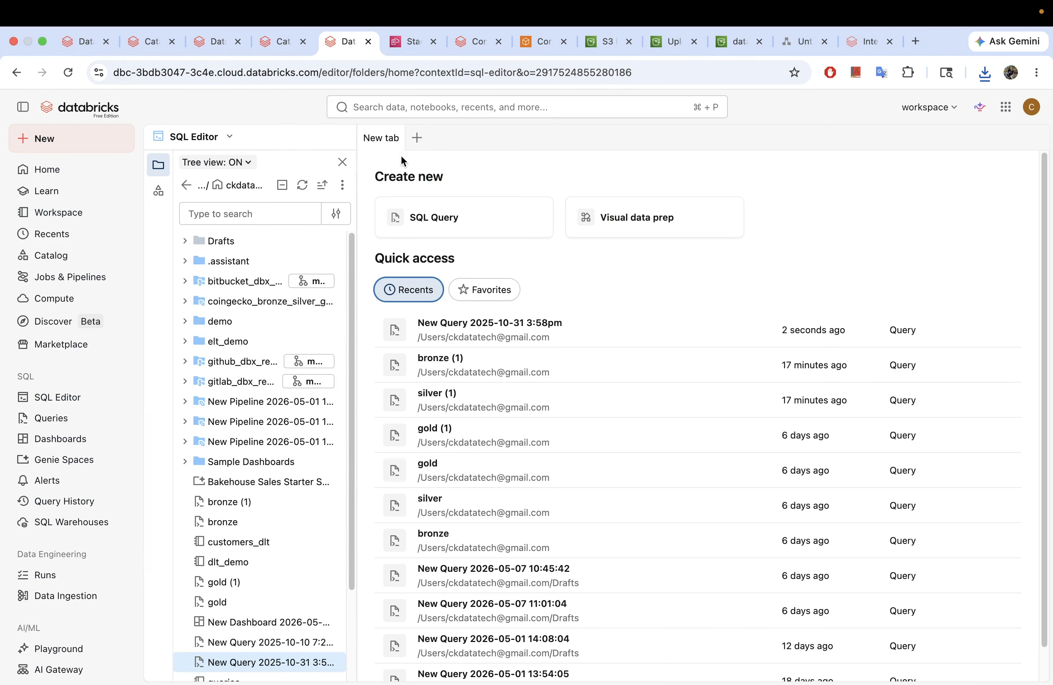
left_click(417, 141)
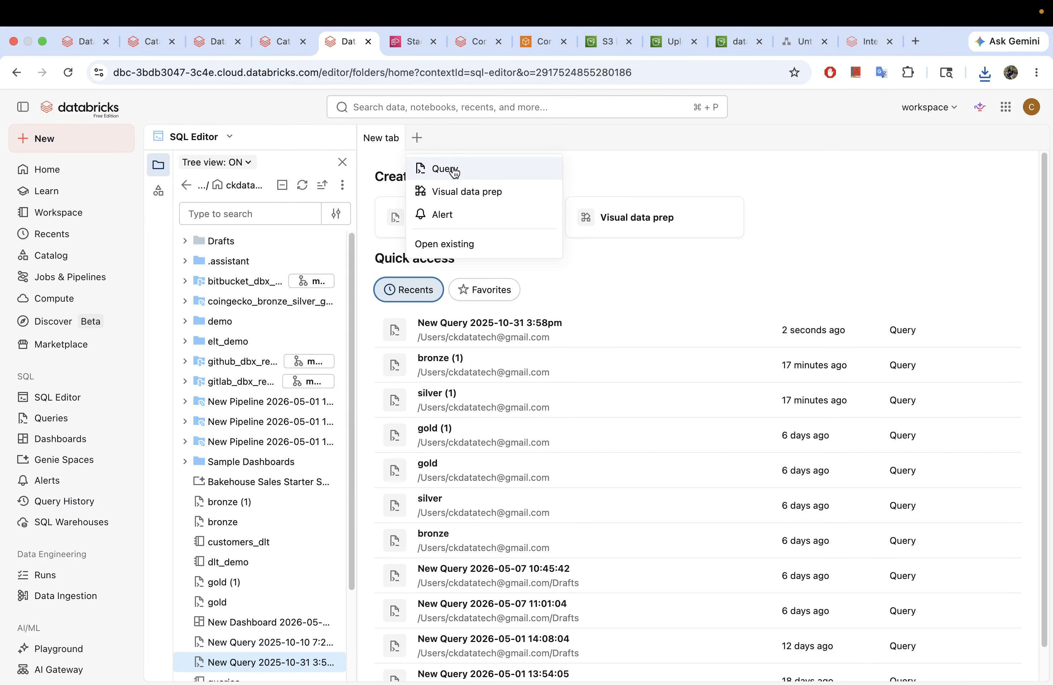
left_click(453, 171)
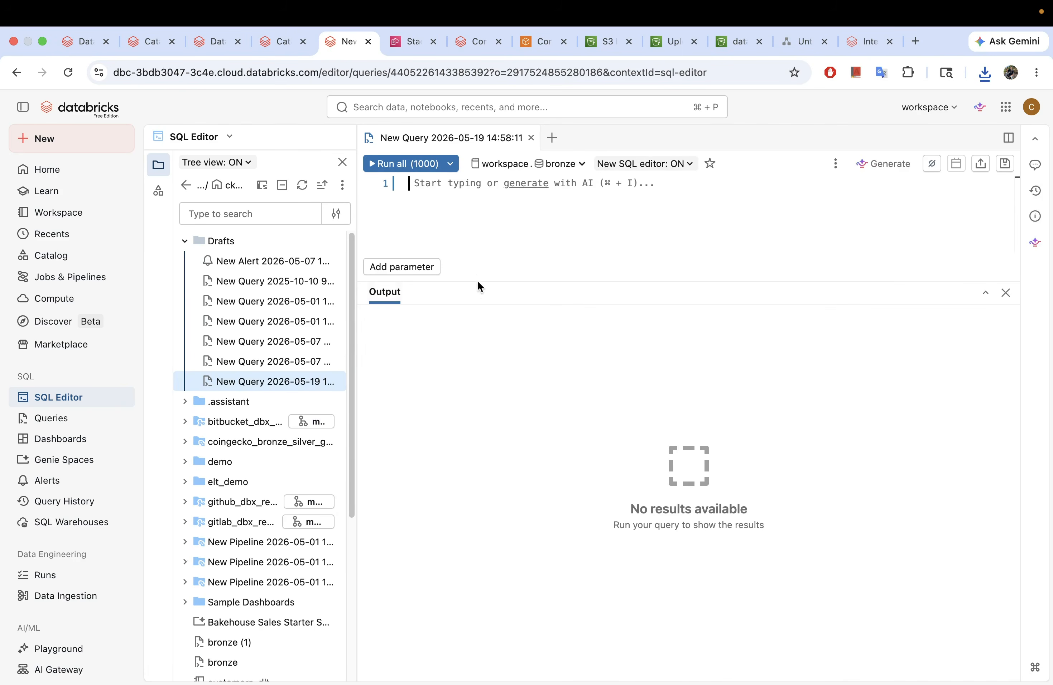
left_click_drag(479, 285, 473, 390)
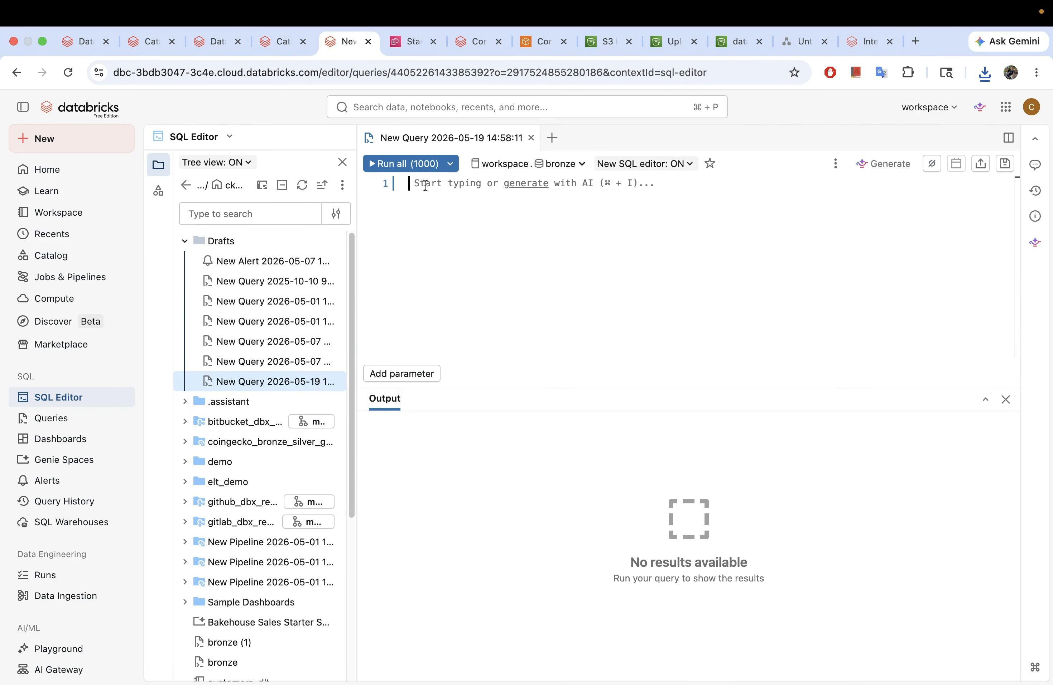
left_click(342, 162)
Step: Write the query select * from read_files("s3://ck-datatech-landing/databricks/demo/products_v1.csv")
type("s")
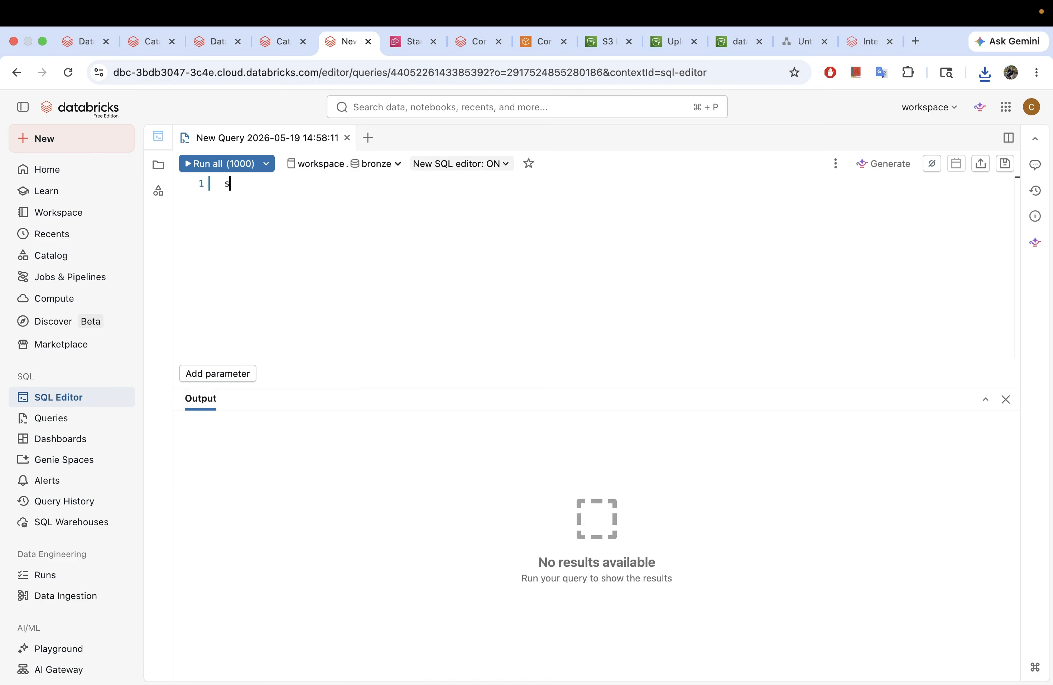
type("ele")
key("BackSpace")
key("BackSpace")
type("elect ")
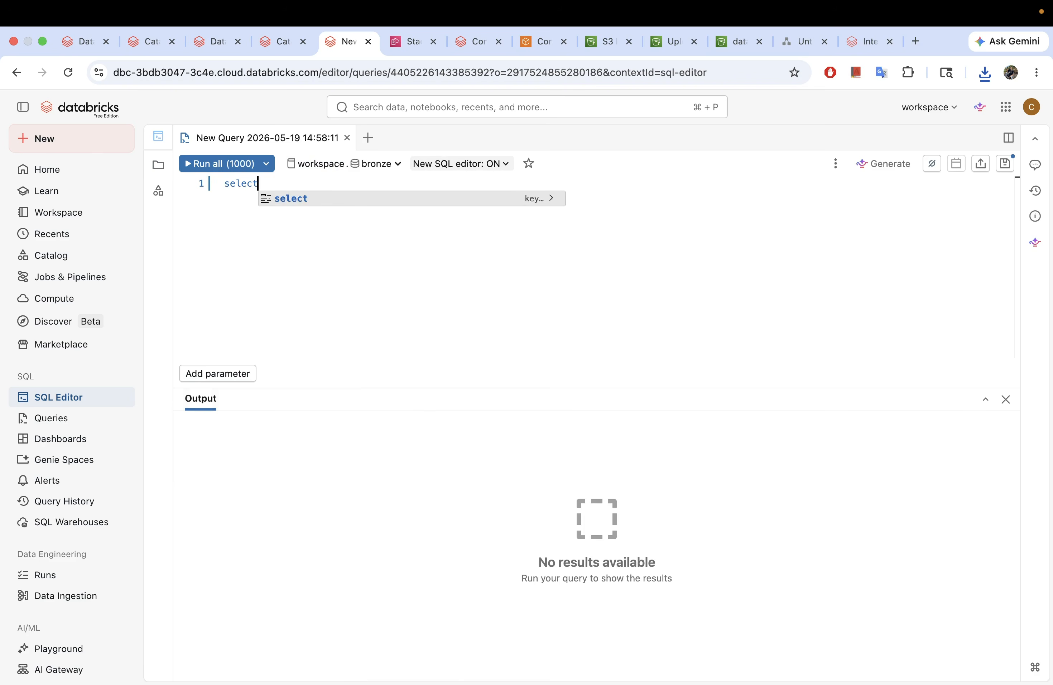
type("* from read")
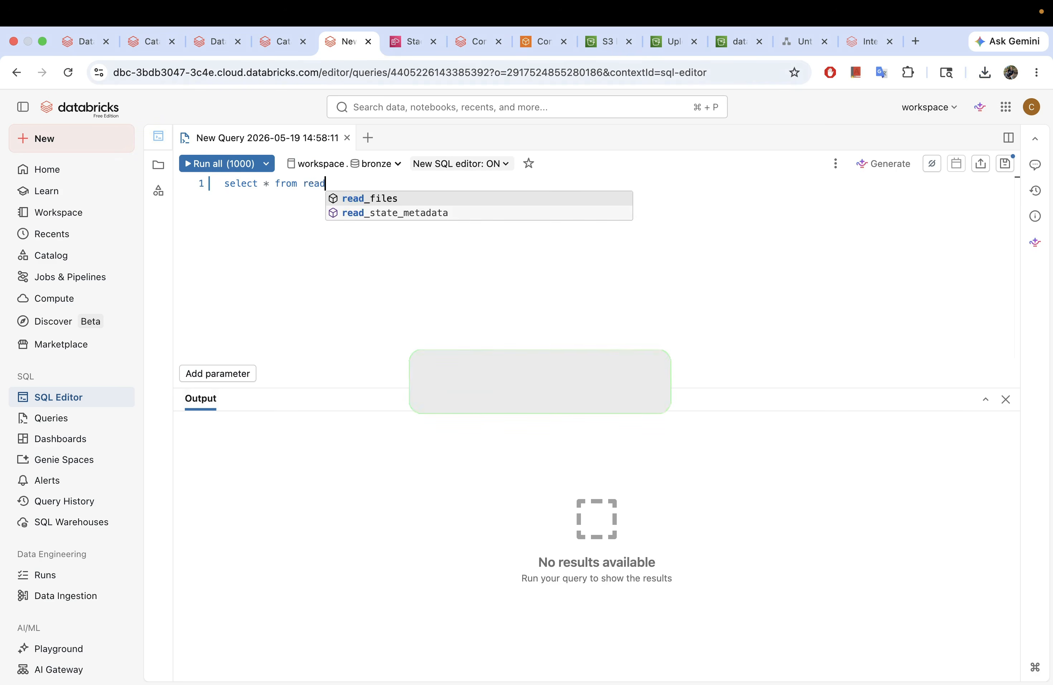
key("Tab")
type("(\"")
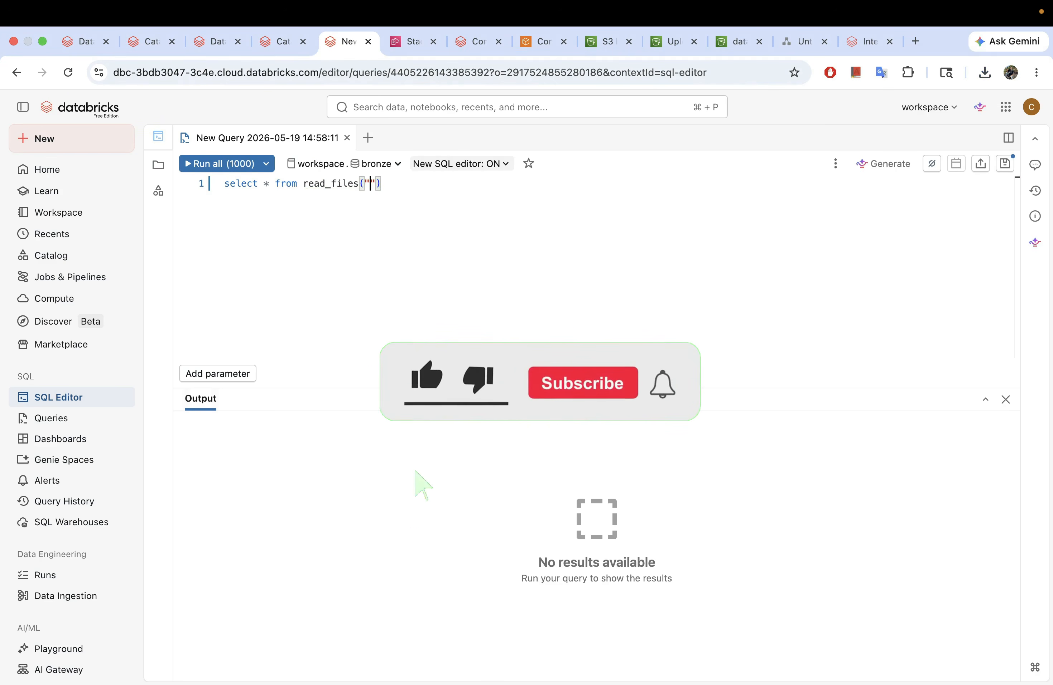
key("super+v")
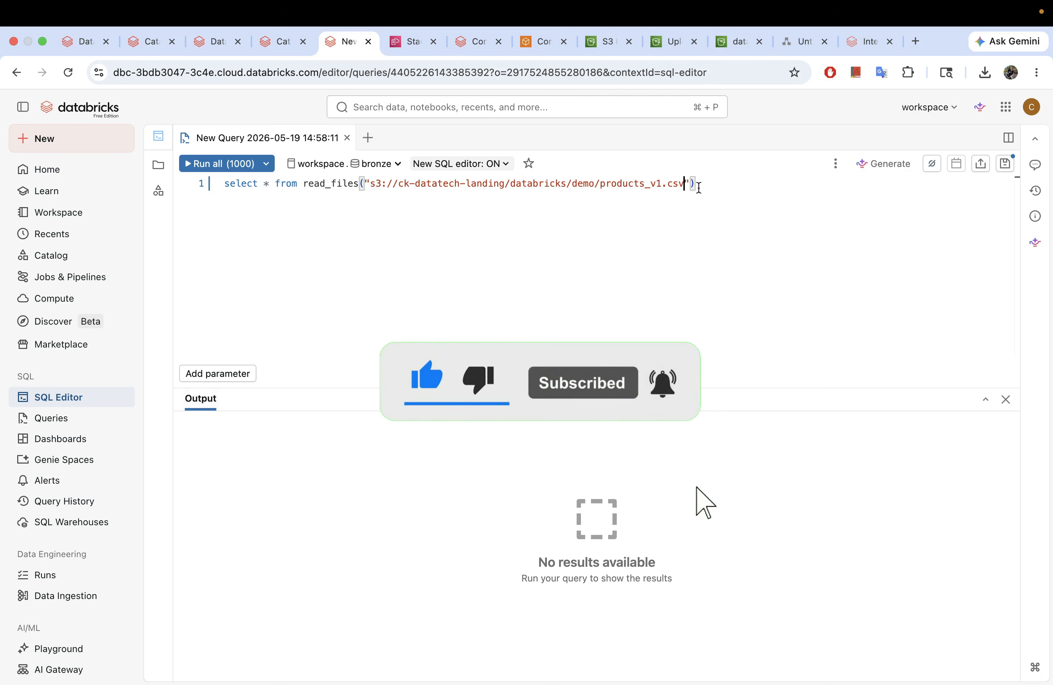
Step: Review the S3 path in the read_files query and run the query
left_click_drag(702, 182, 64, 178)
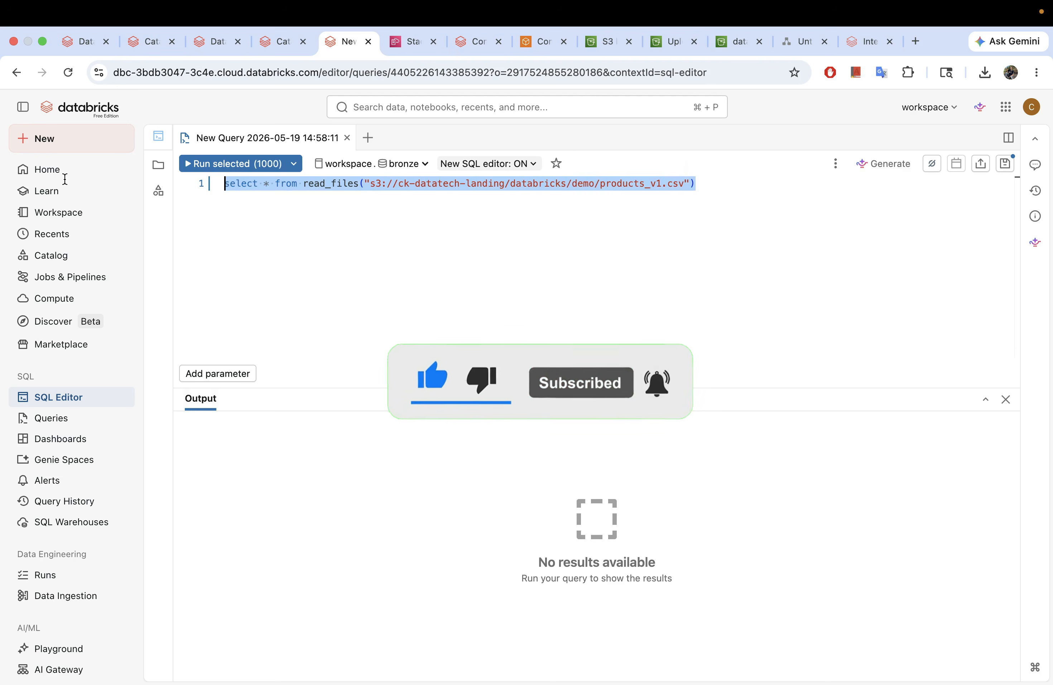
left_click(399, 186)
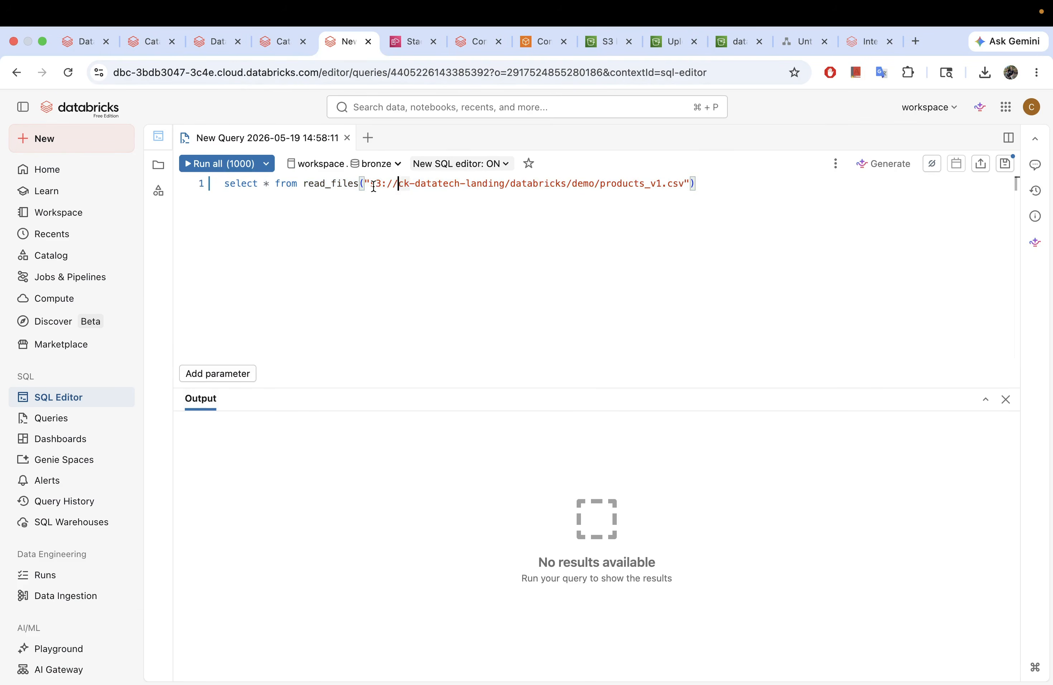
left_click_drag(373, 187, 601, 183)
left_click(652, 195)
left_click(220, 163)
left_click(670, 445)
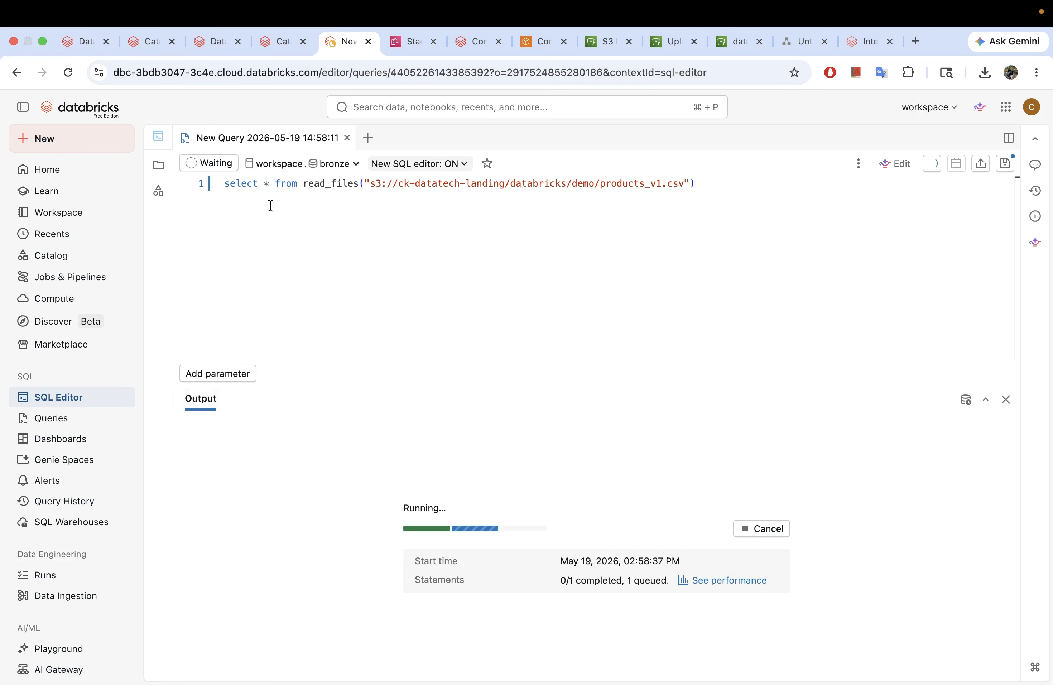
Step: Resize the output area beneath the query and examine the product rows returned from S3
left_click_drag(695, 183, 159, 188)
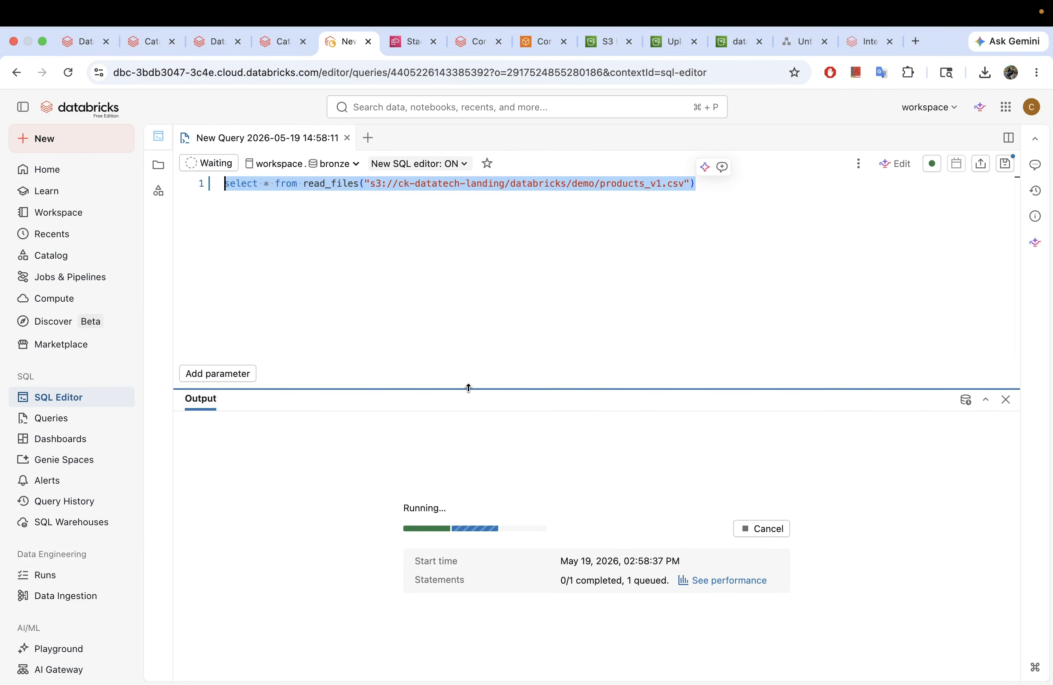
left_click_drag(469, 388, 470, 317)
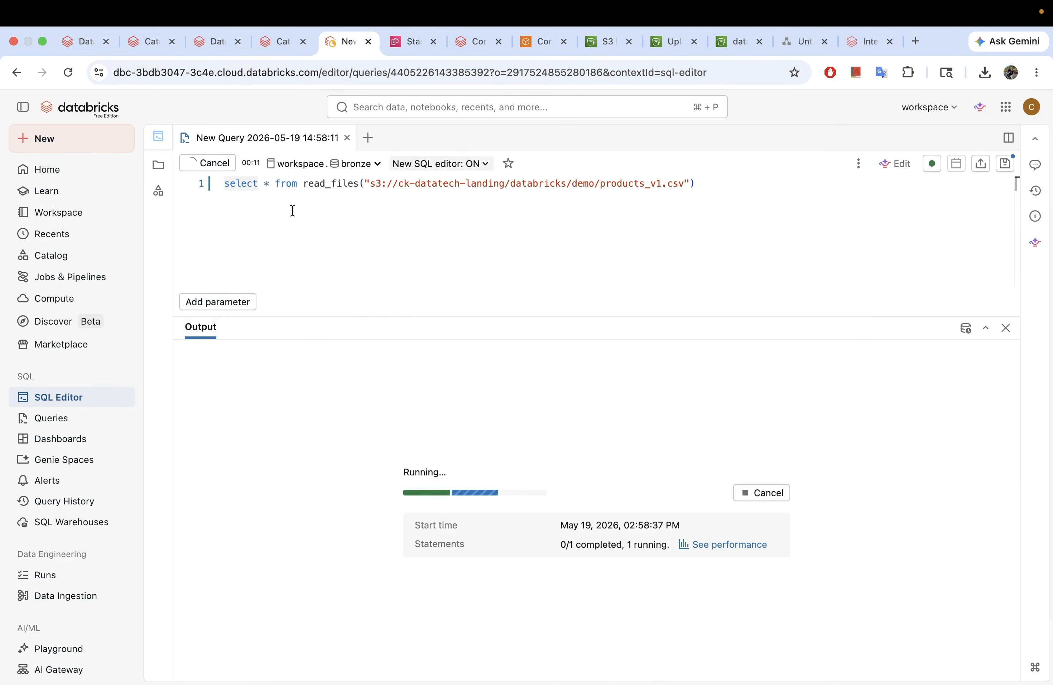
left_click(699, 184)
left_click_drag(699, 184, 214, 190)
left_click(215, 190)
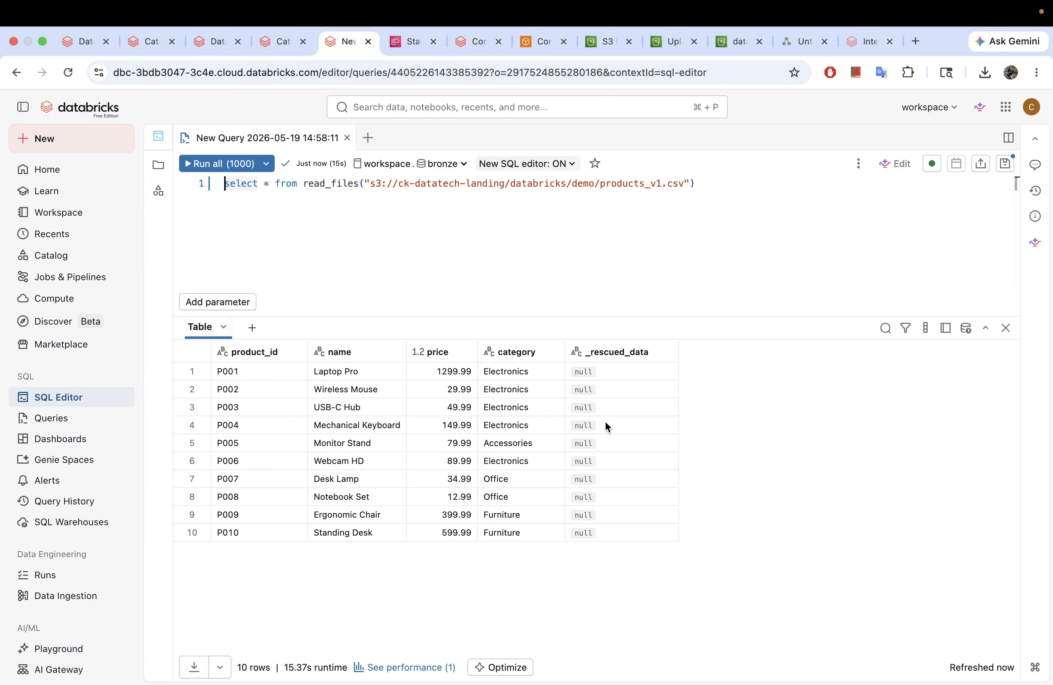
left_click(469, 276)
left_click_drag(532, 319, 531, 339)
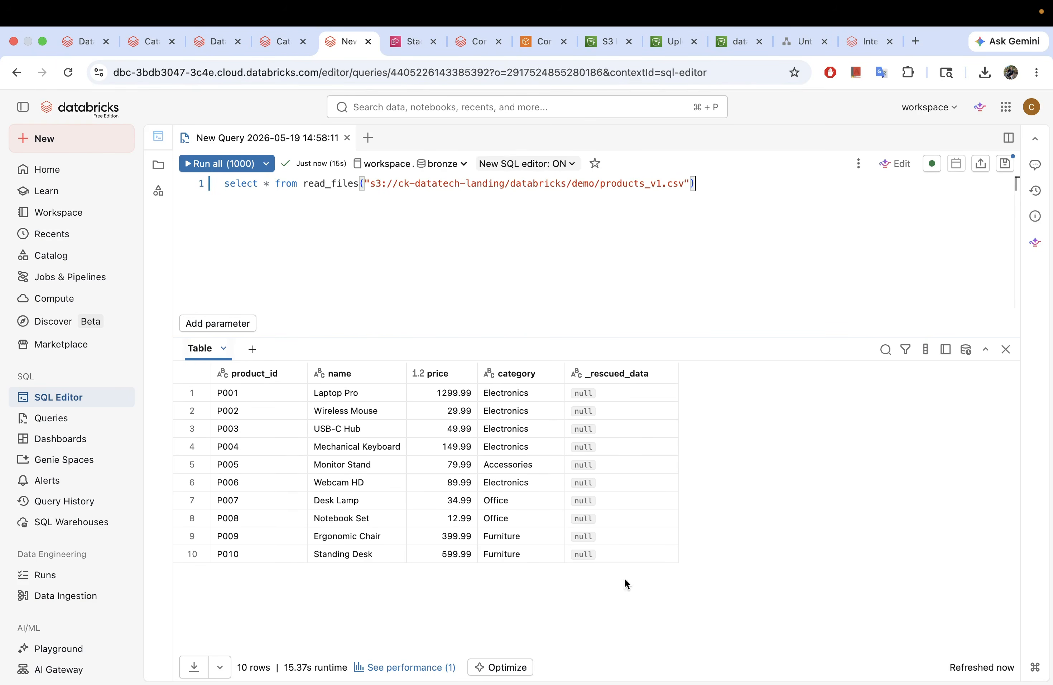
Step: Insert a line reading create table products above the read_files select statement
left_click(226, 186)
key("Return")
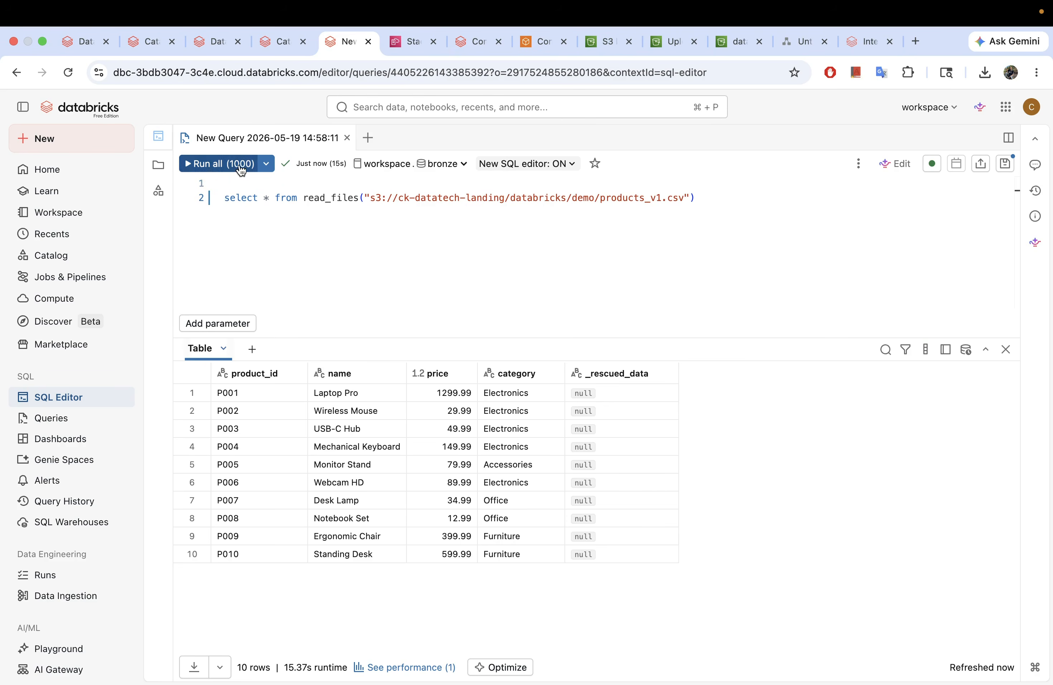
key("Up")
type("creat")
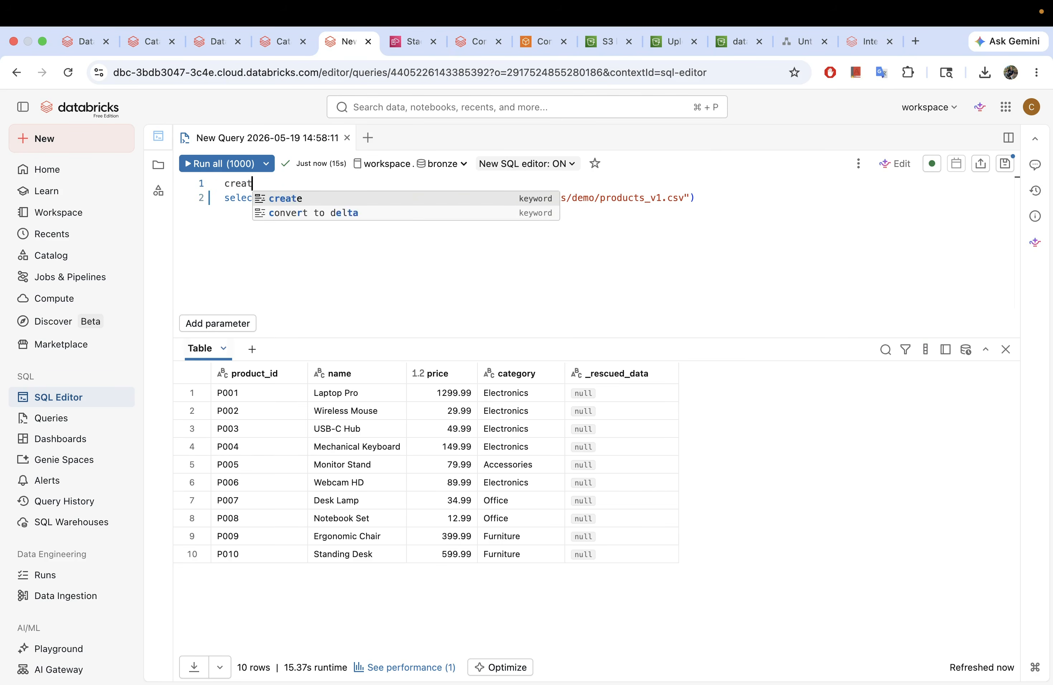
type("e table products")
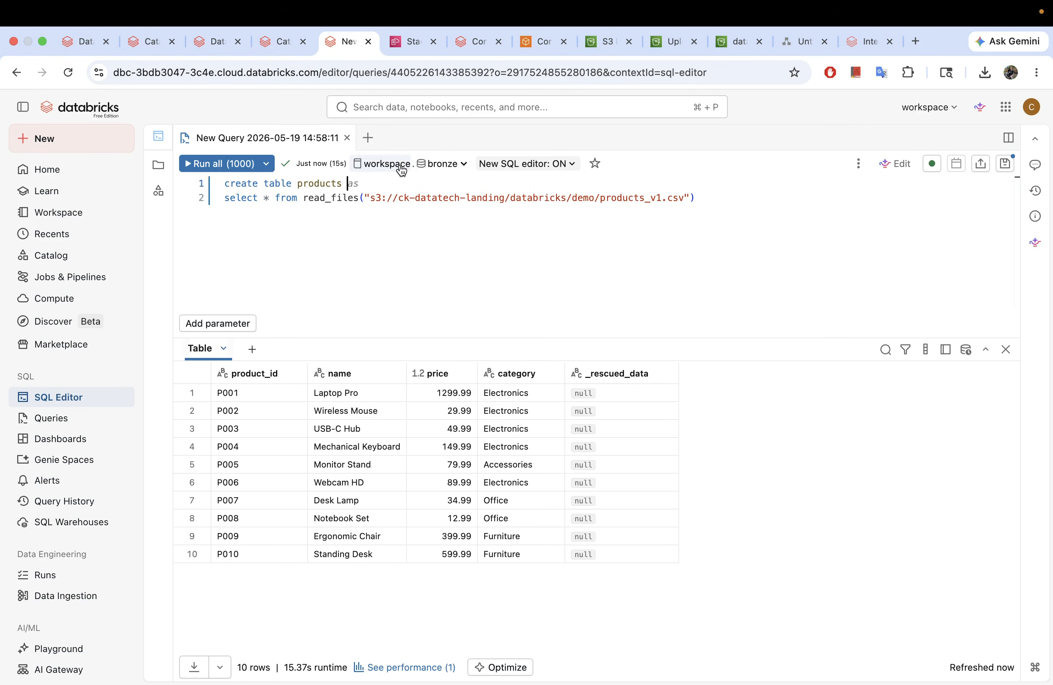
Step: Complete the create table statement with "as" and run it in a new session using the elt_demo schema
left_click(461, 168)
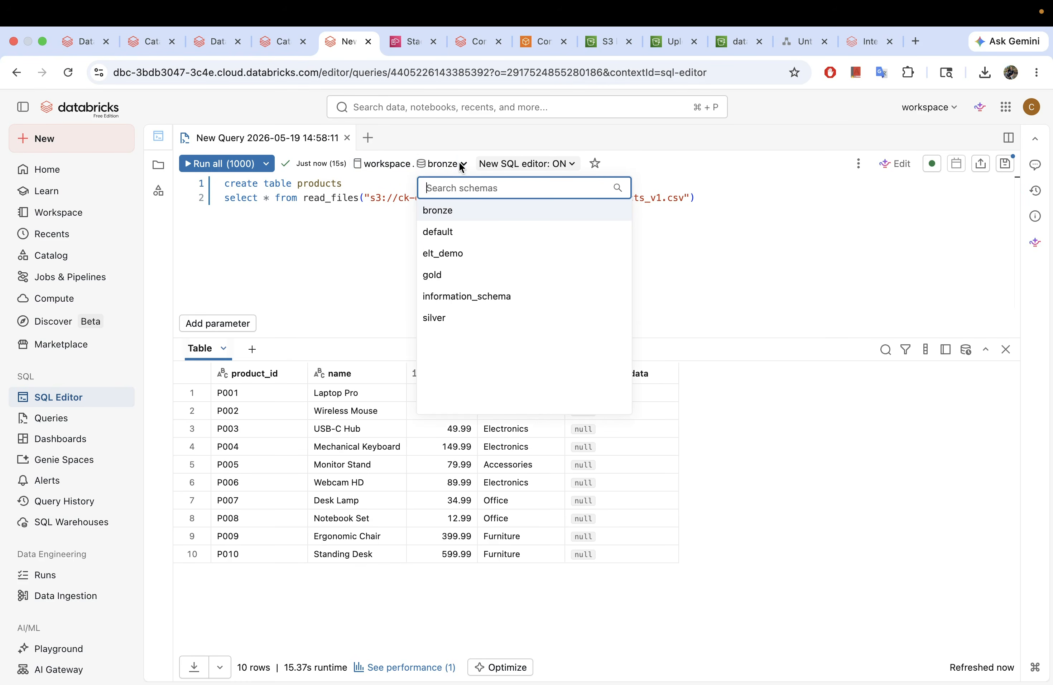
left_click(449, 255)
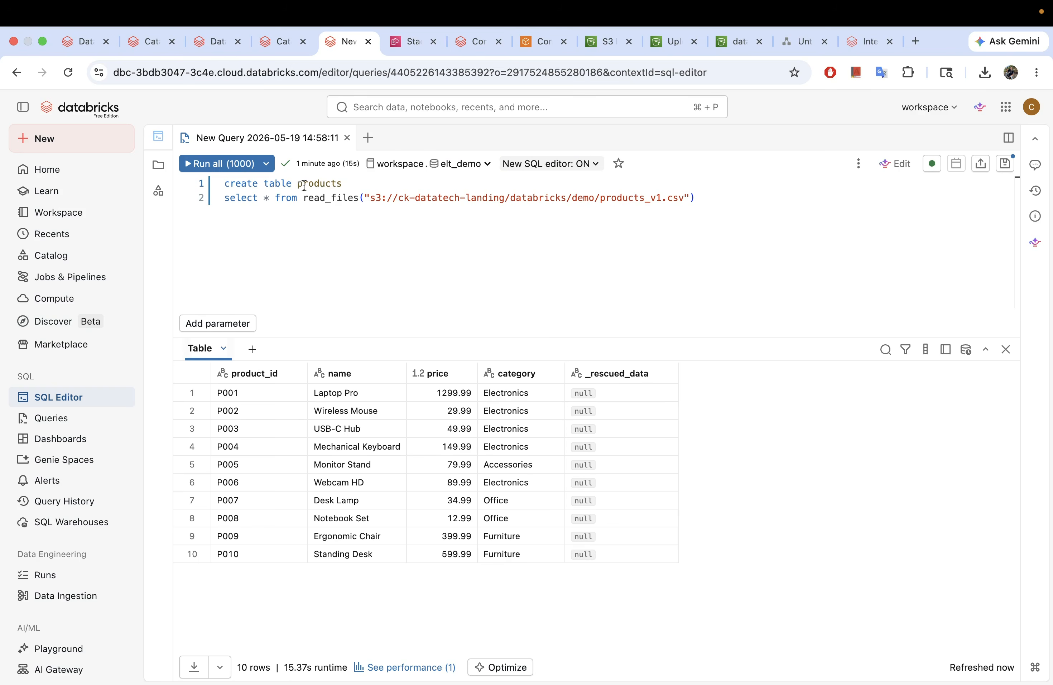
type("as")
left_click_drag(704, 197, 224, 182)
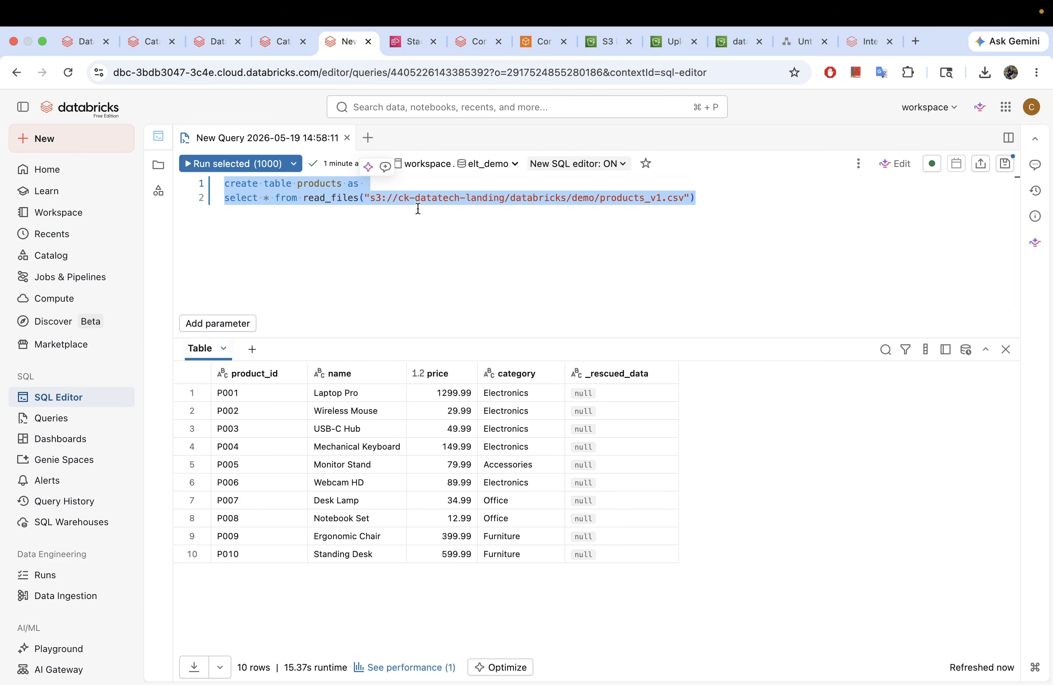
left_click(210, 163)
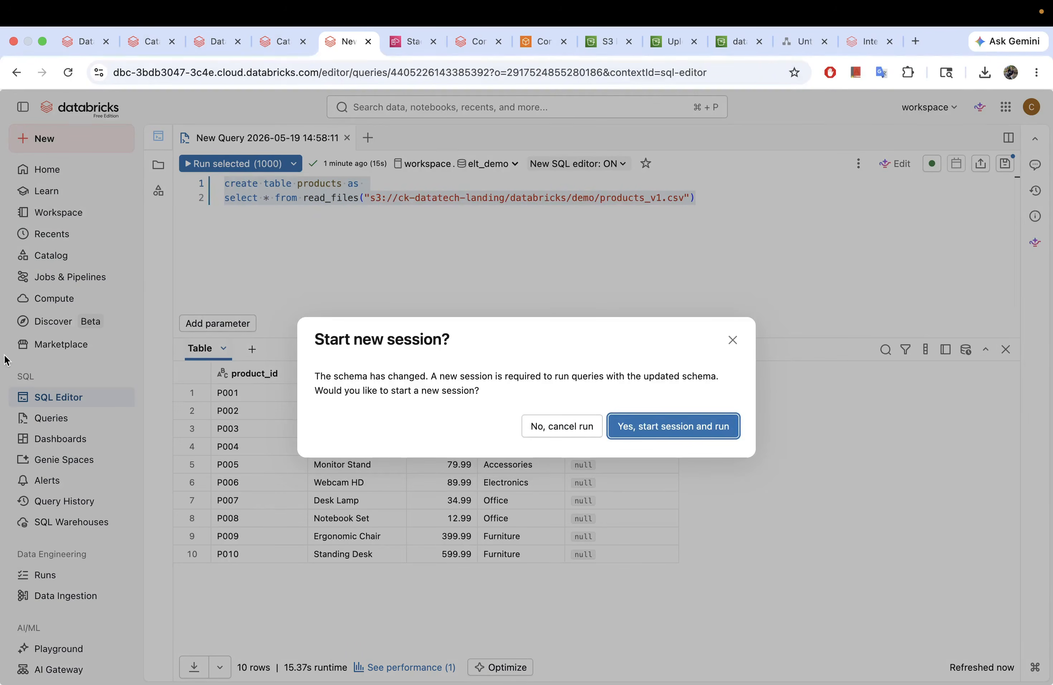
left_click(641, 428)
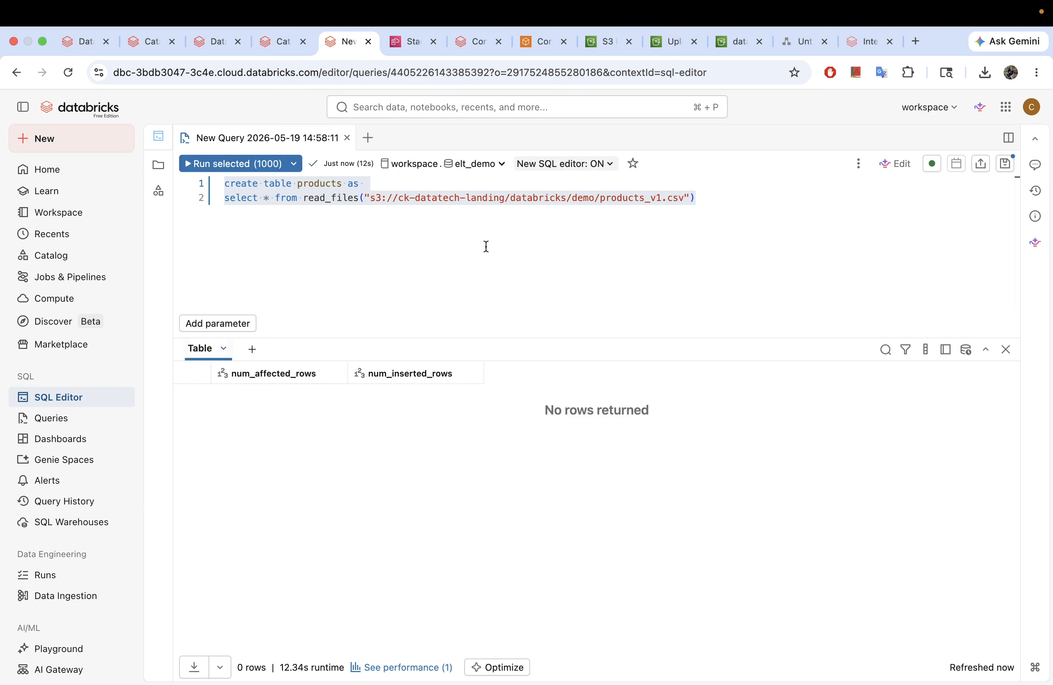
Step: Add the query select * from products below the create table statement, separated by a blank line
left_click(699, 203)
key("Return")
key("Return")
type("select * from products")
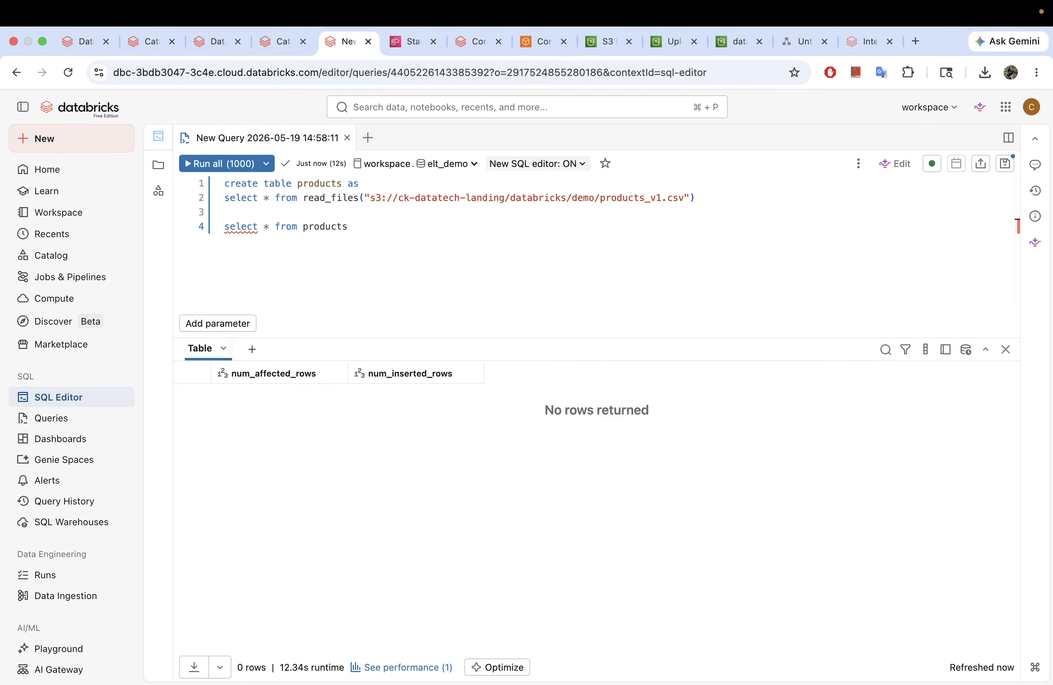
Step: Run only the select * from products query to read the rows of the new table
left_click_drag(350, 228, 225, 228)
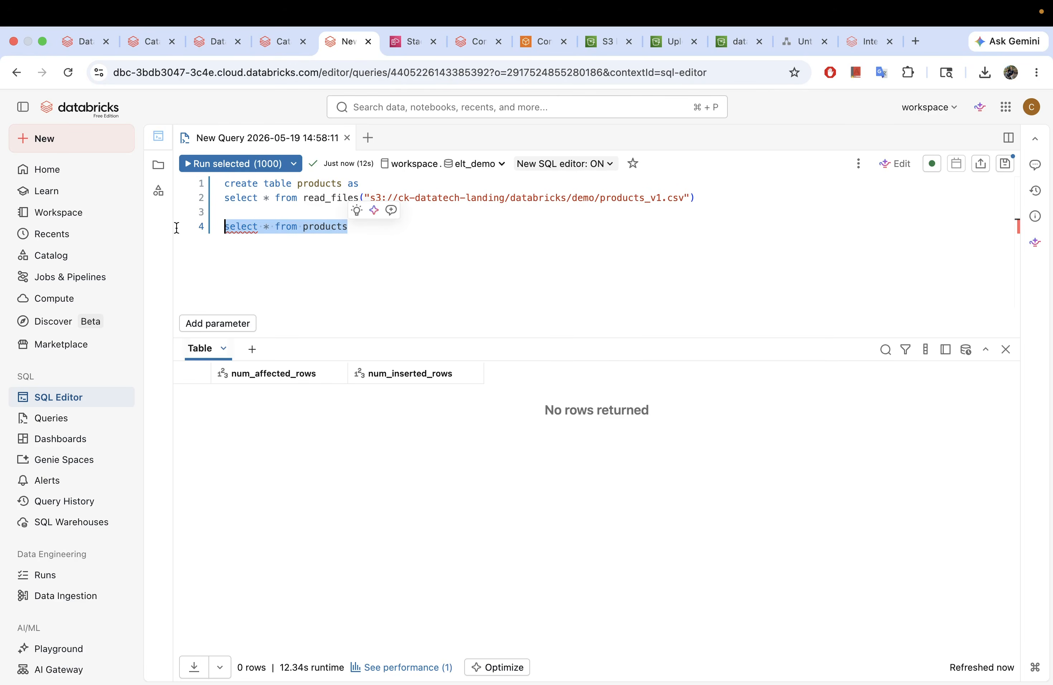
left_click(222, 163)
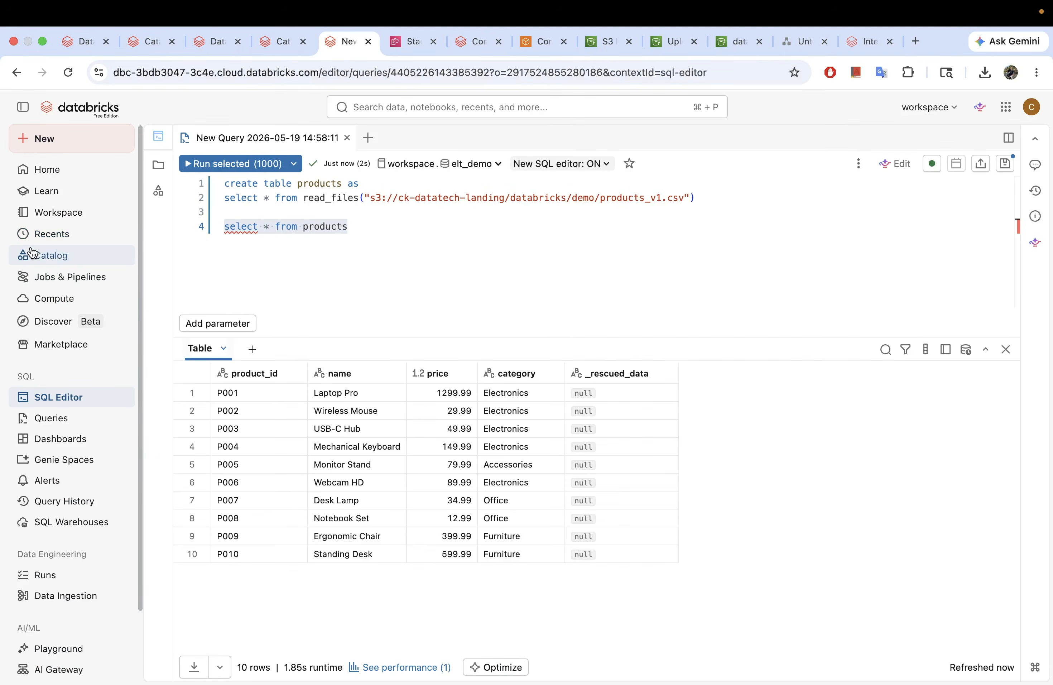
Step: Open the catalog in a separate tab and look for the products table in the elt_demo catalog's default schema
right_click(61, 263)
left_click(118, 269)
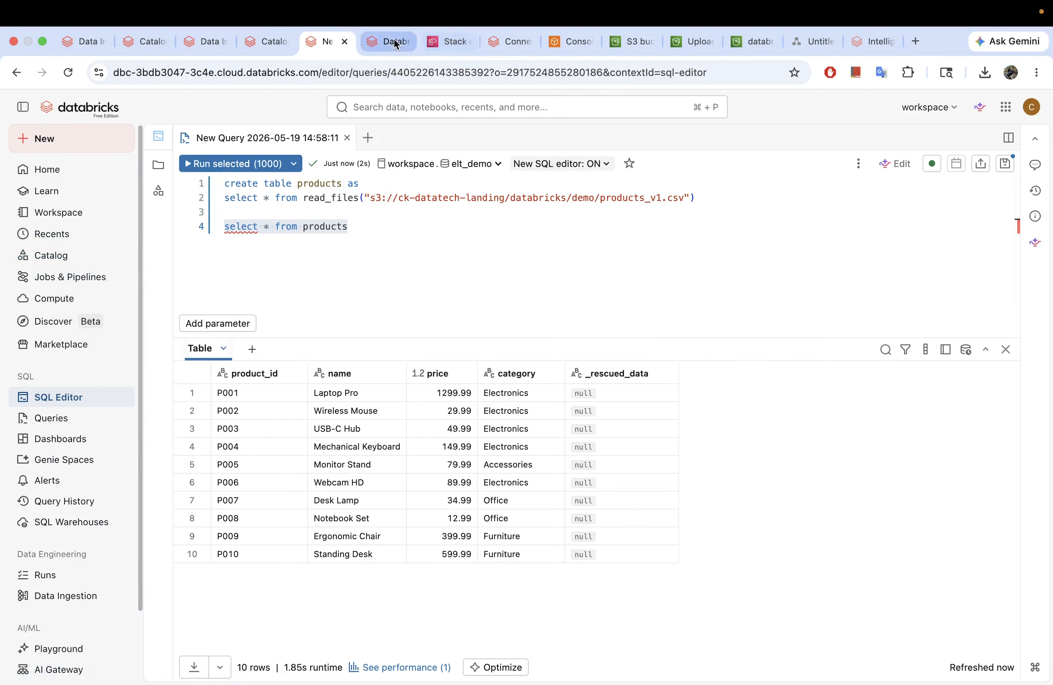
key("ctrl+Tab")
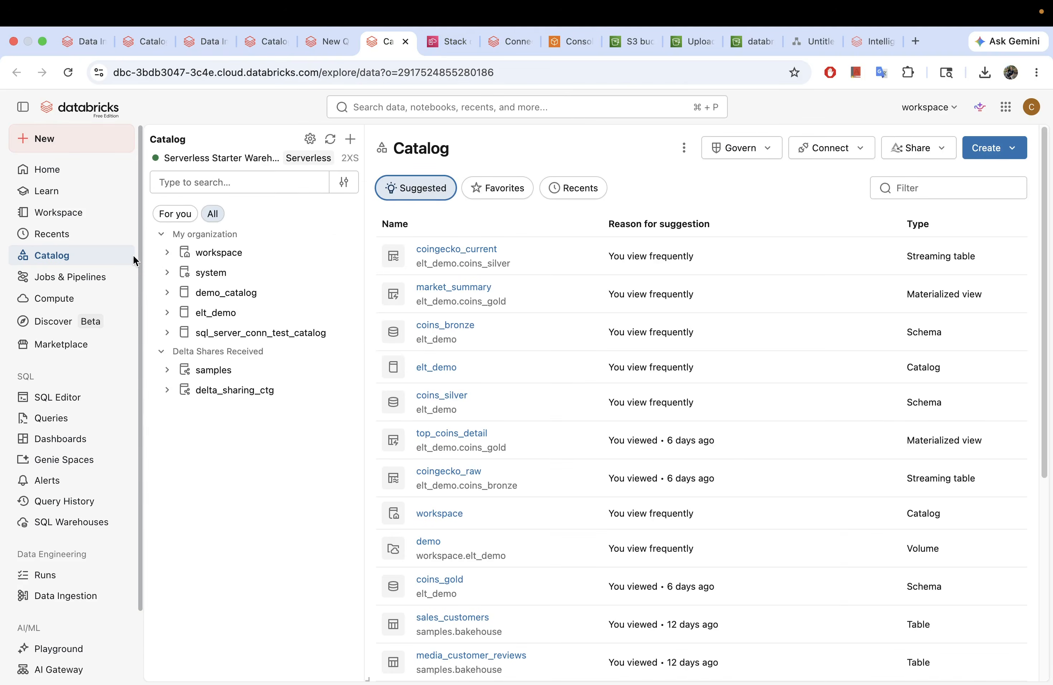
left_click(177, 316)
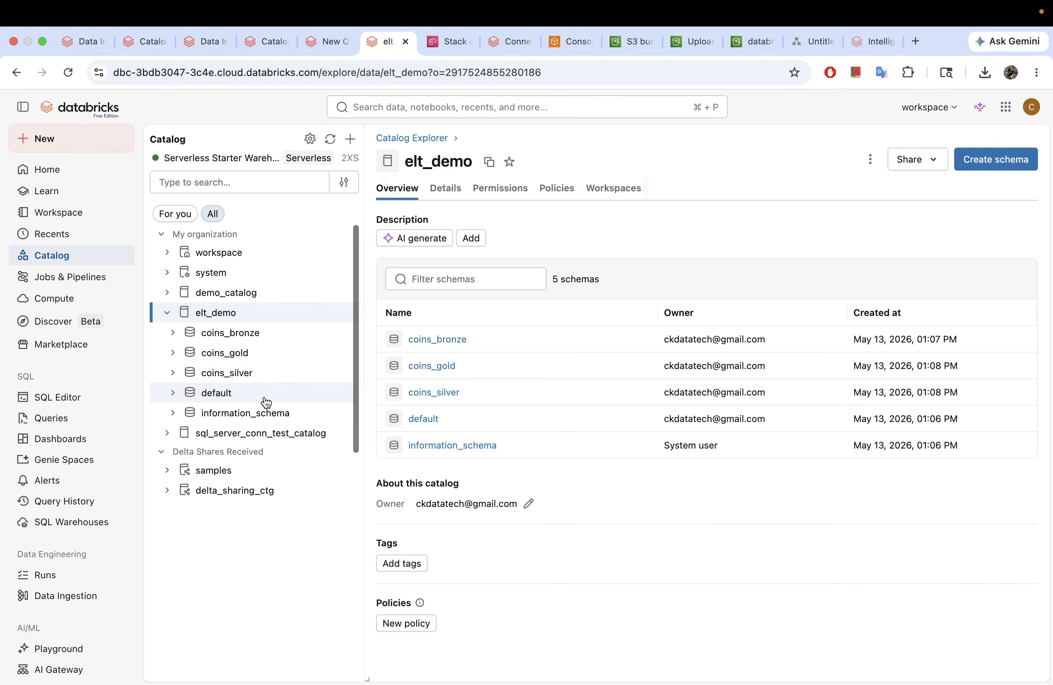
left_click(186, 393)
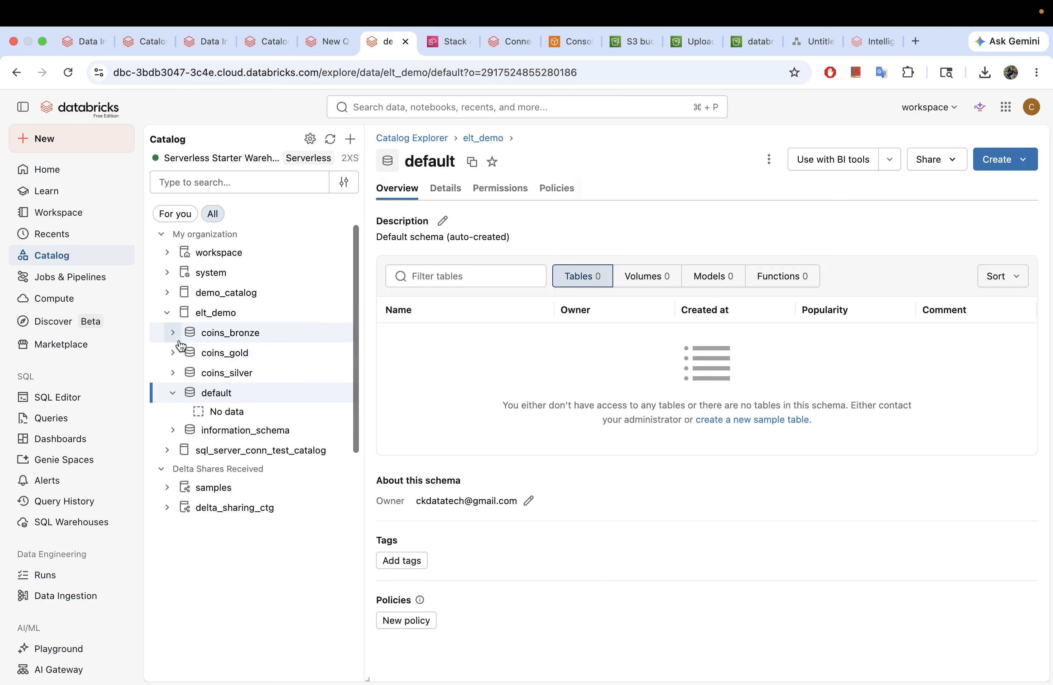
Step: Recheck the query's target schema, reload the catalog page, and look for the products table under coins_gold and coins_bronze
left_click(317, 43)
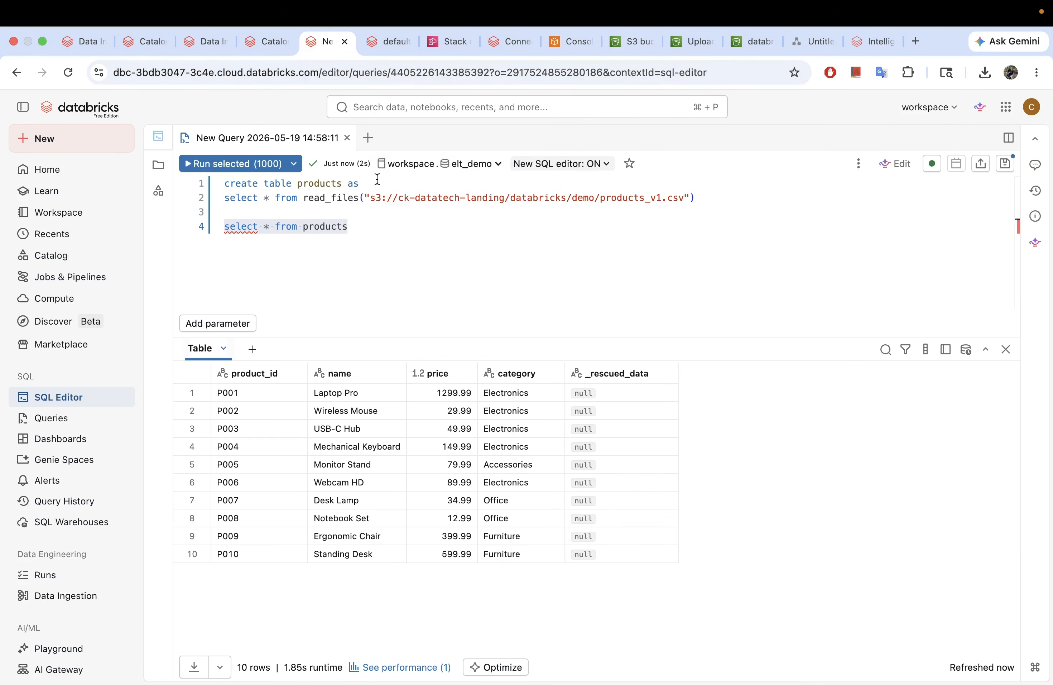
left_click(384, 41)
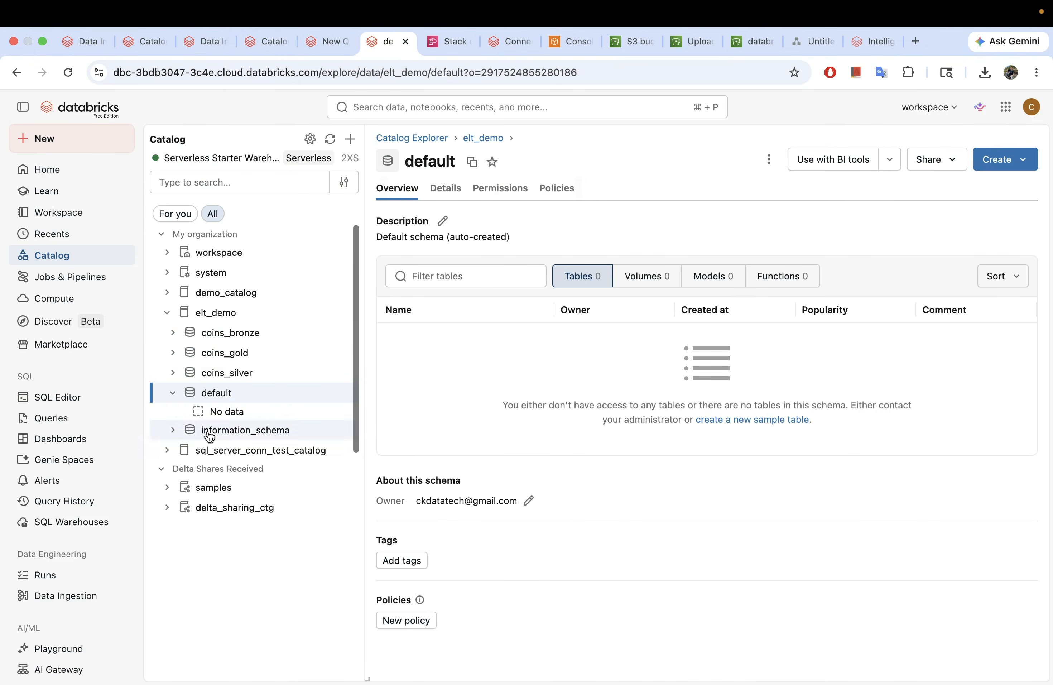
left_click(68, 72)
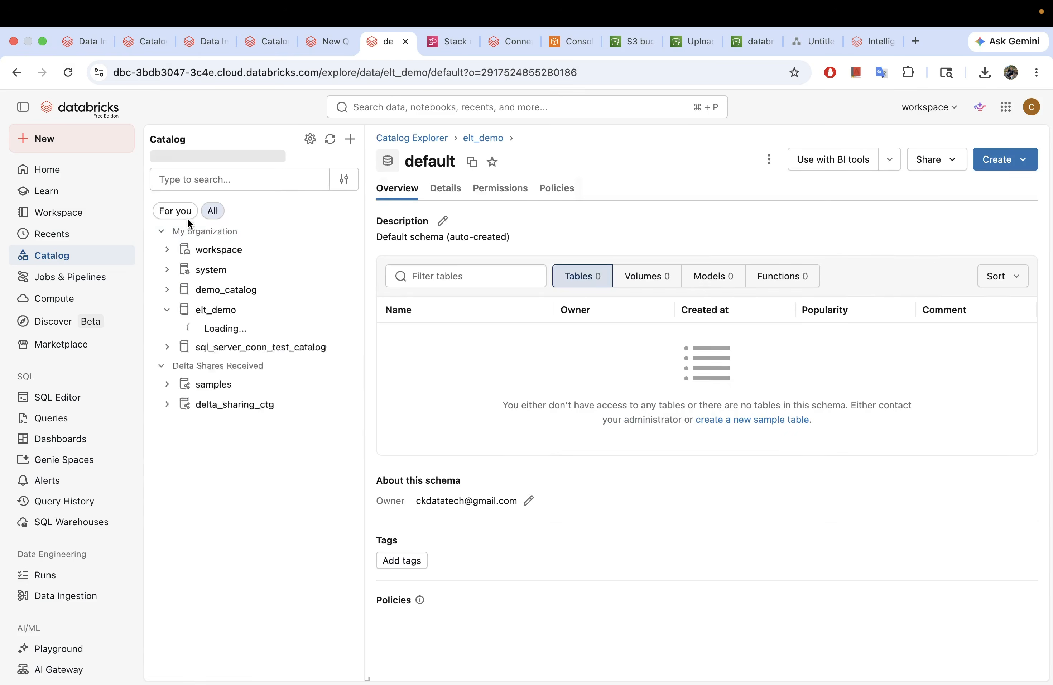
left_click(173, 352)
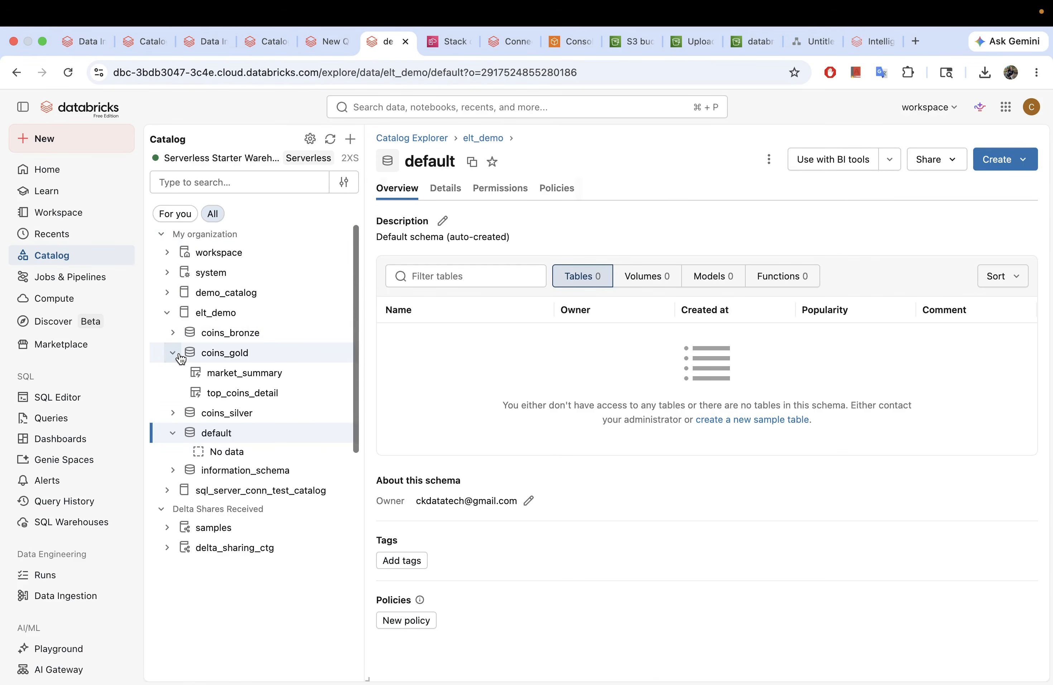
left_click(176, 333)
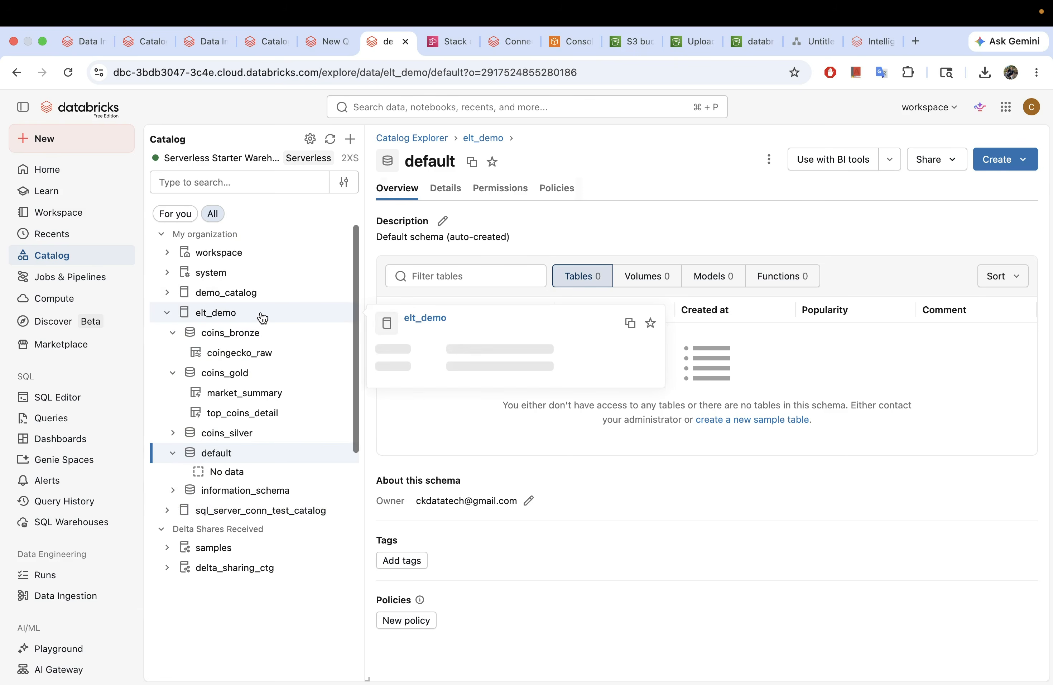
Step: Open the products table in the elt_demo schema of the workspace catalog to examine its columns
left_click(167, 254)
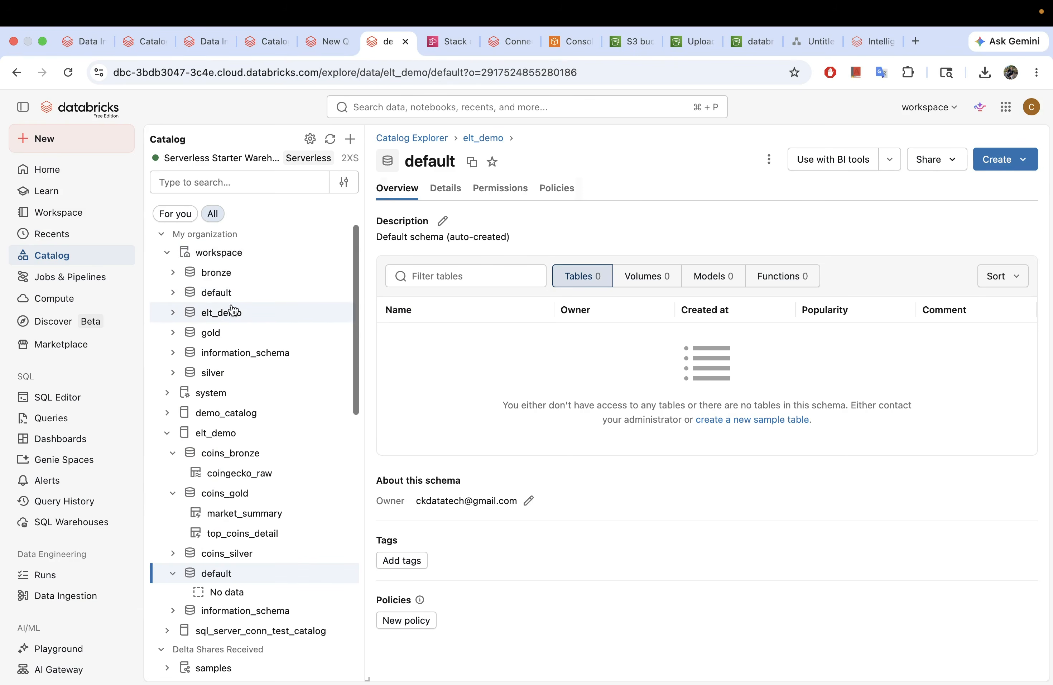
left_click(179, 316)
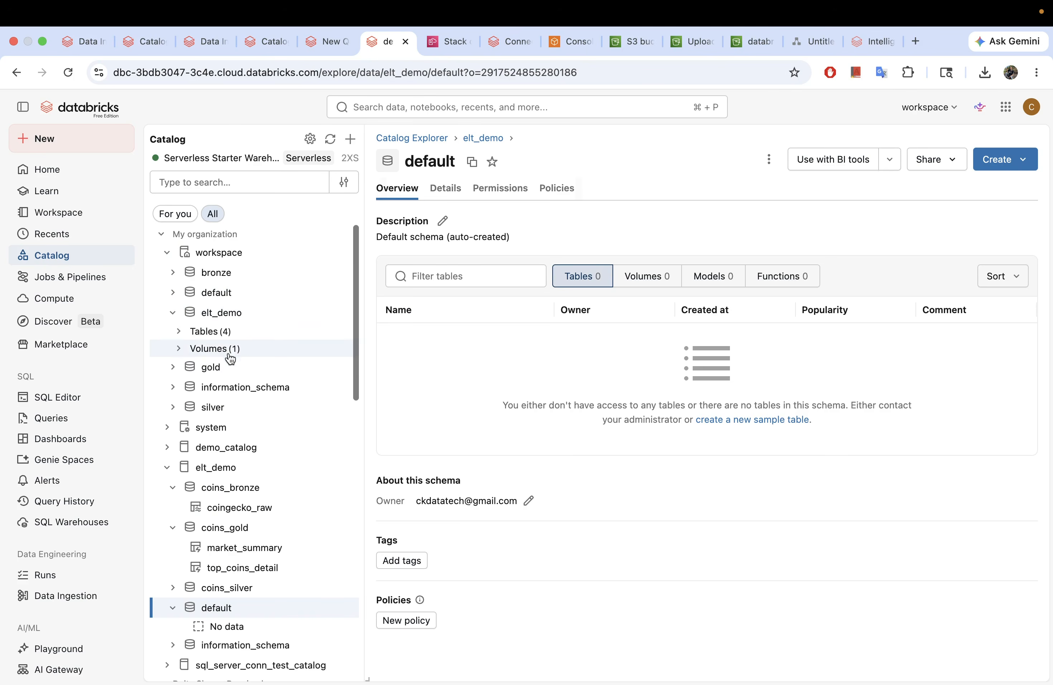
left_click(179, 331)
left_click(235, 390)
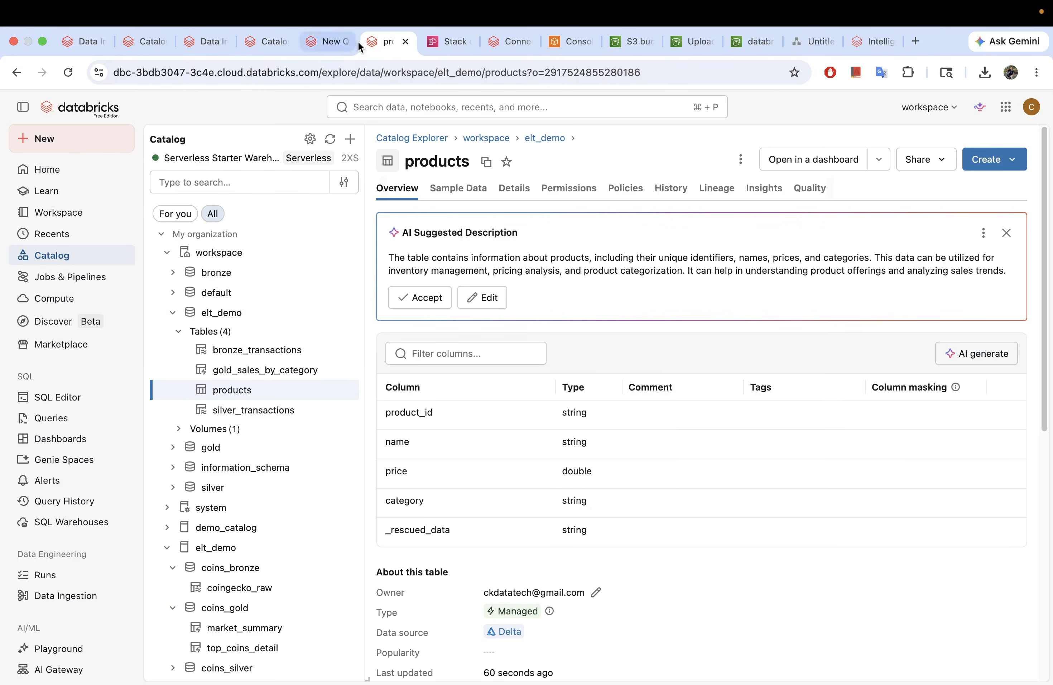
Step: Review the CloudFormation stack resources, the cloud storage documentation, the external locations list and the Quickstart external location page
left_click(457, 42)
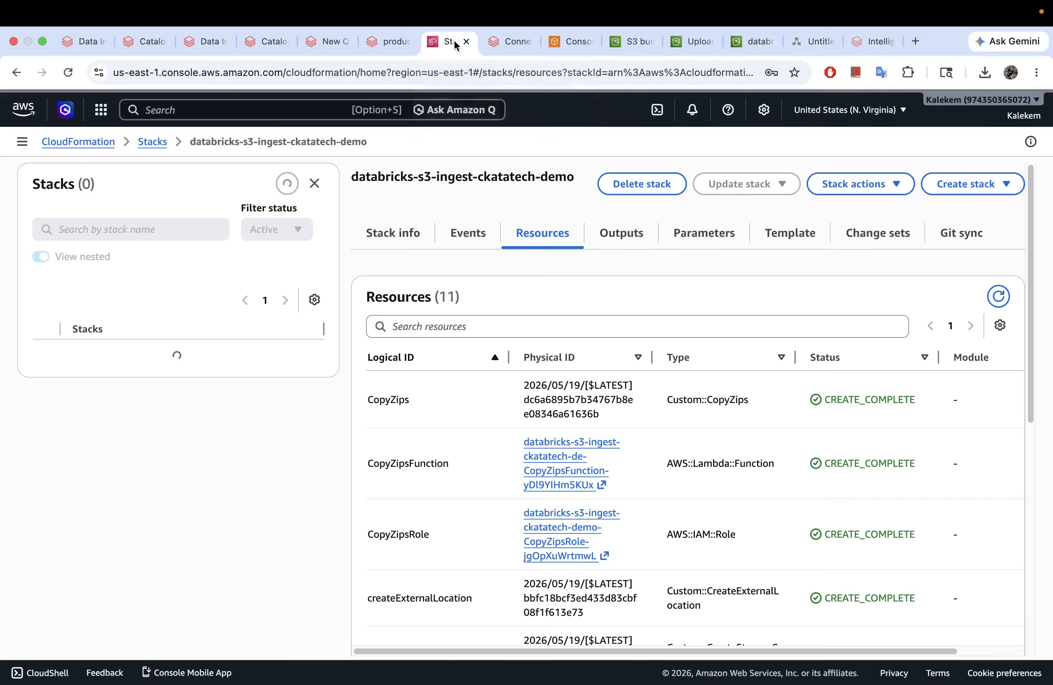
left_click(510, 44)
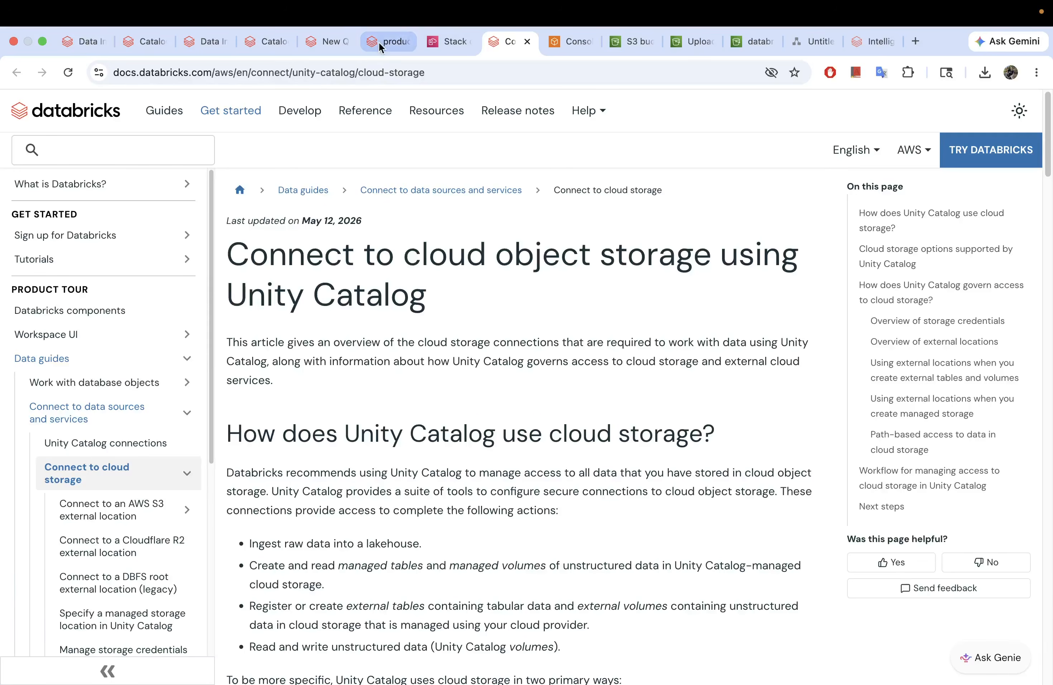
left_click(380, 42)
left_click(331, 41)
left_click(264, 45)
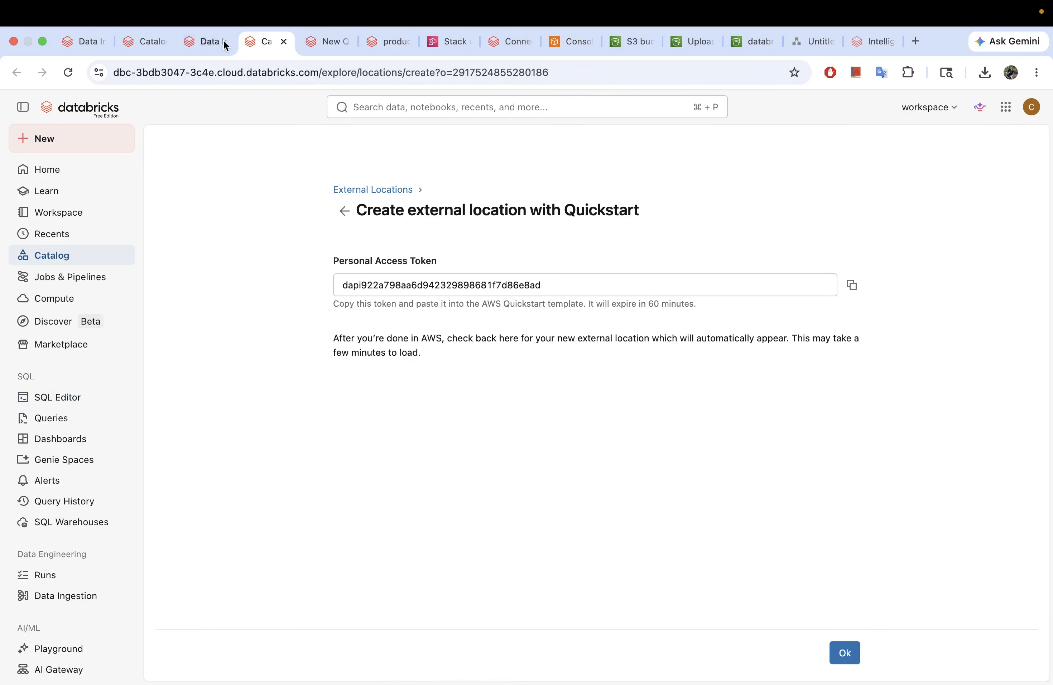
left_click(212, 46)
left_click(153, 43)
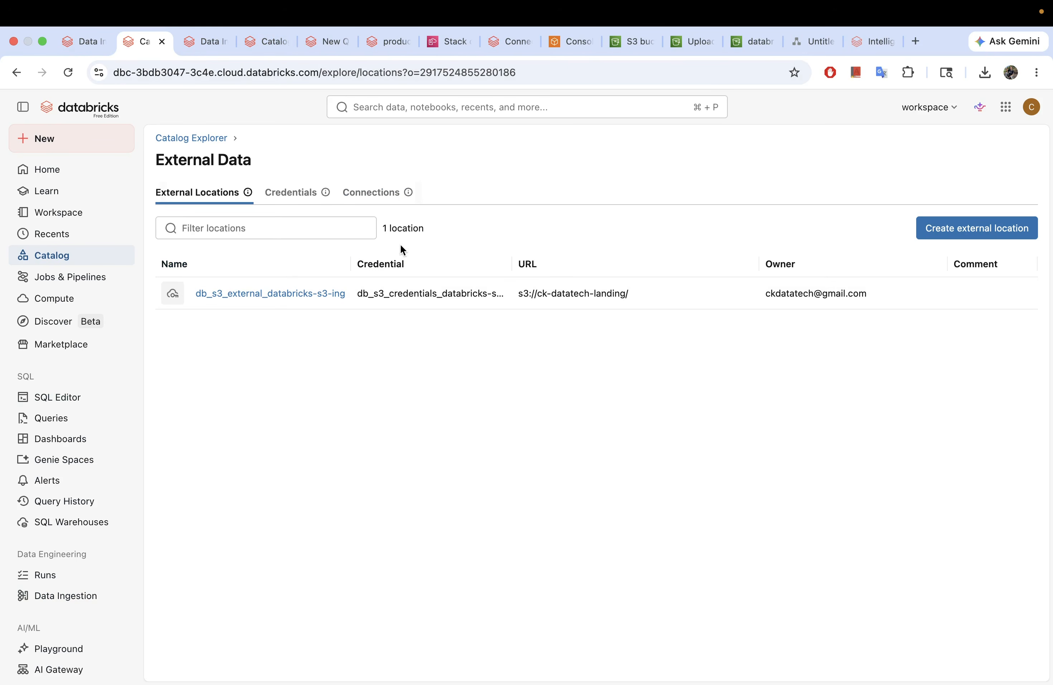
left_click(267, 40)
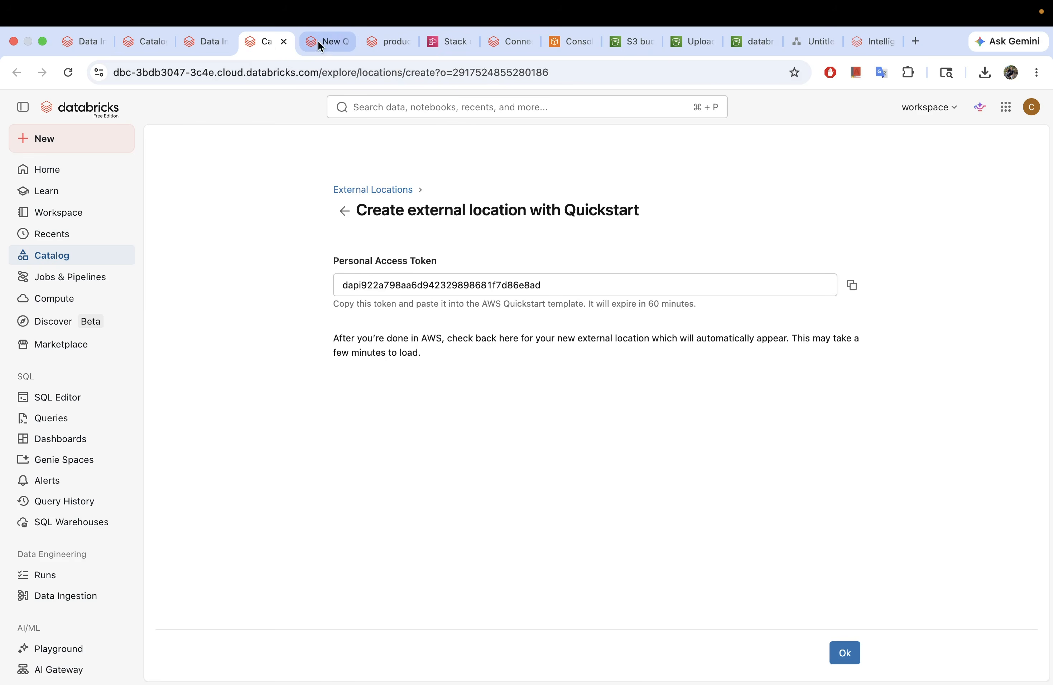
Step: Return to the SQL query, enlarge the results area, and review the S3 file path and the create table statement
left_click(340, 41)
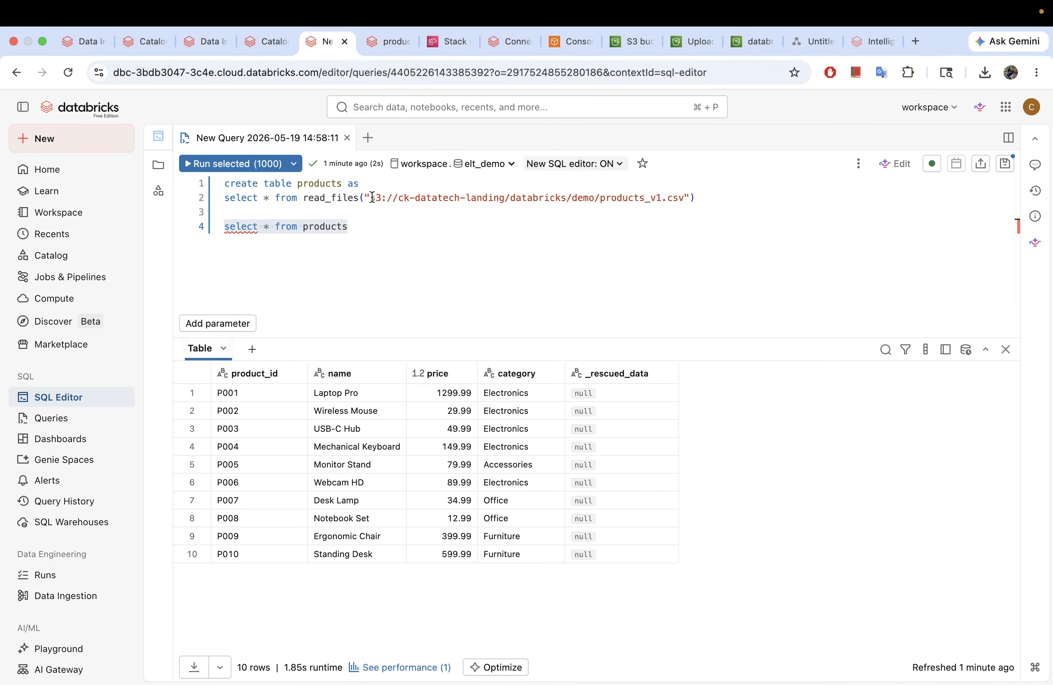
left_click_drag(373, 197, 689, 198)
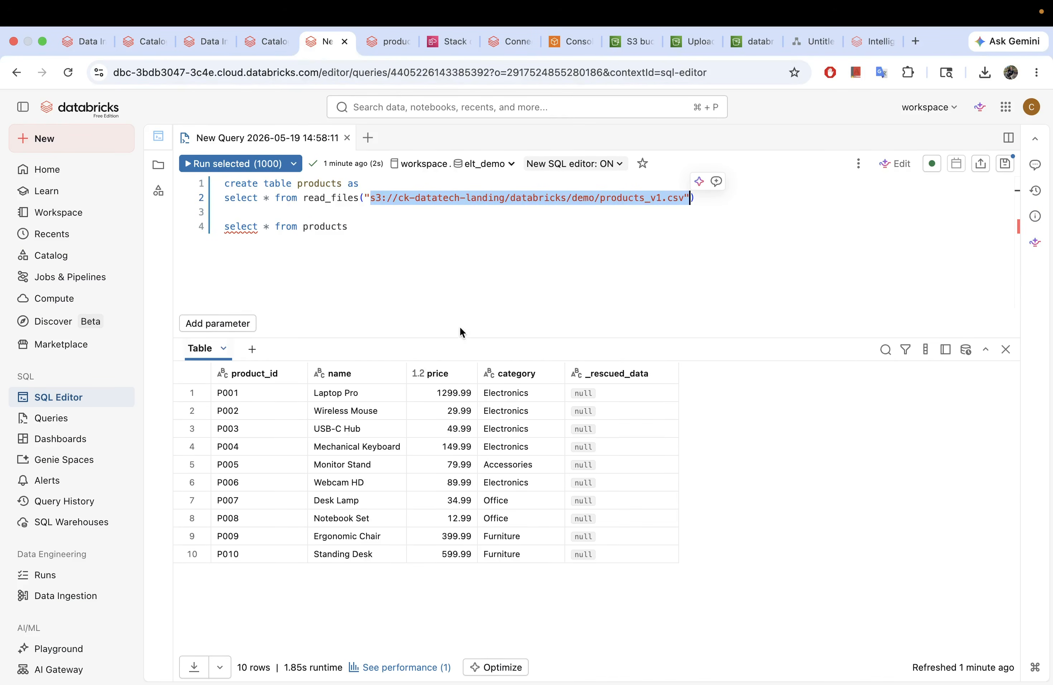
left_click_drag(475, 340, 480, 284)
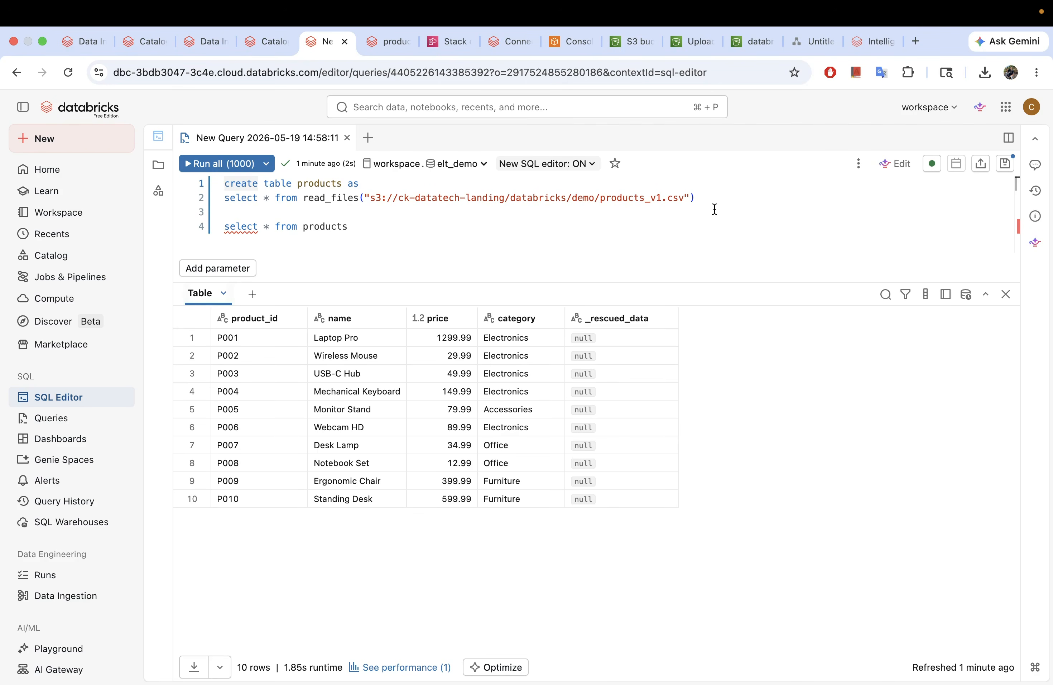
left_click_drag(715, 200, 204, 183)
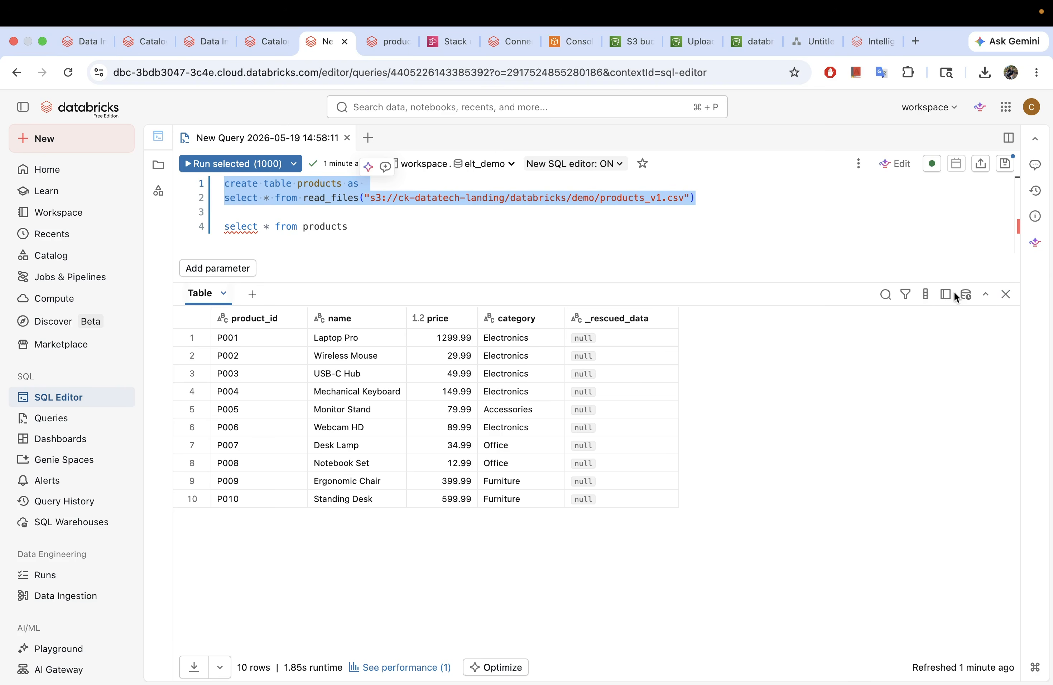
left_click(372, 227)
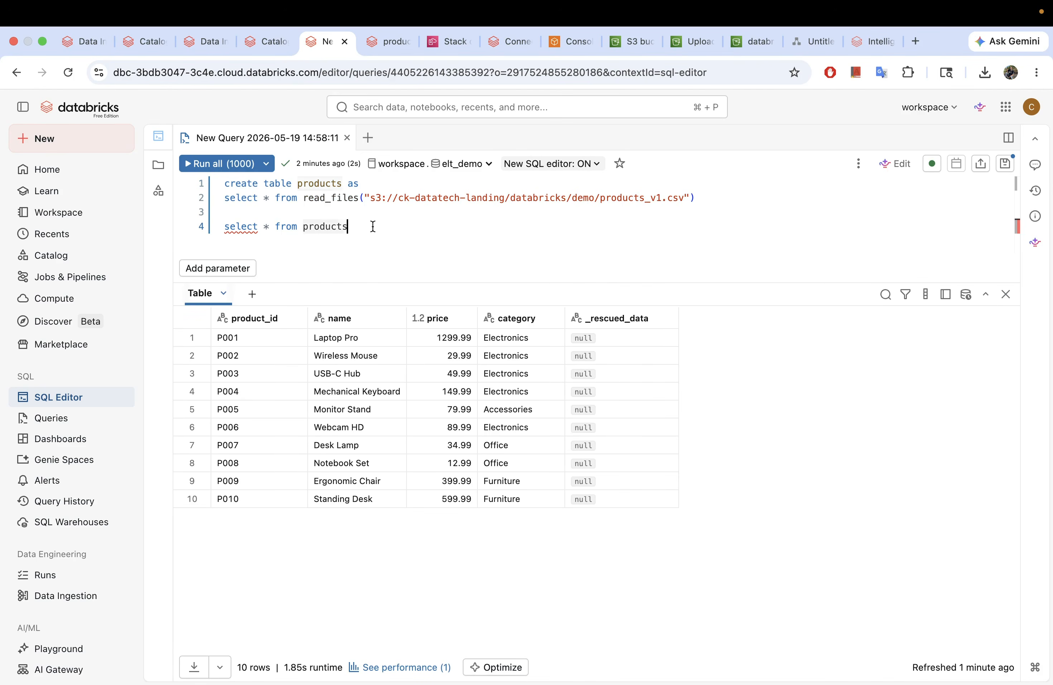